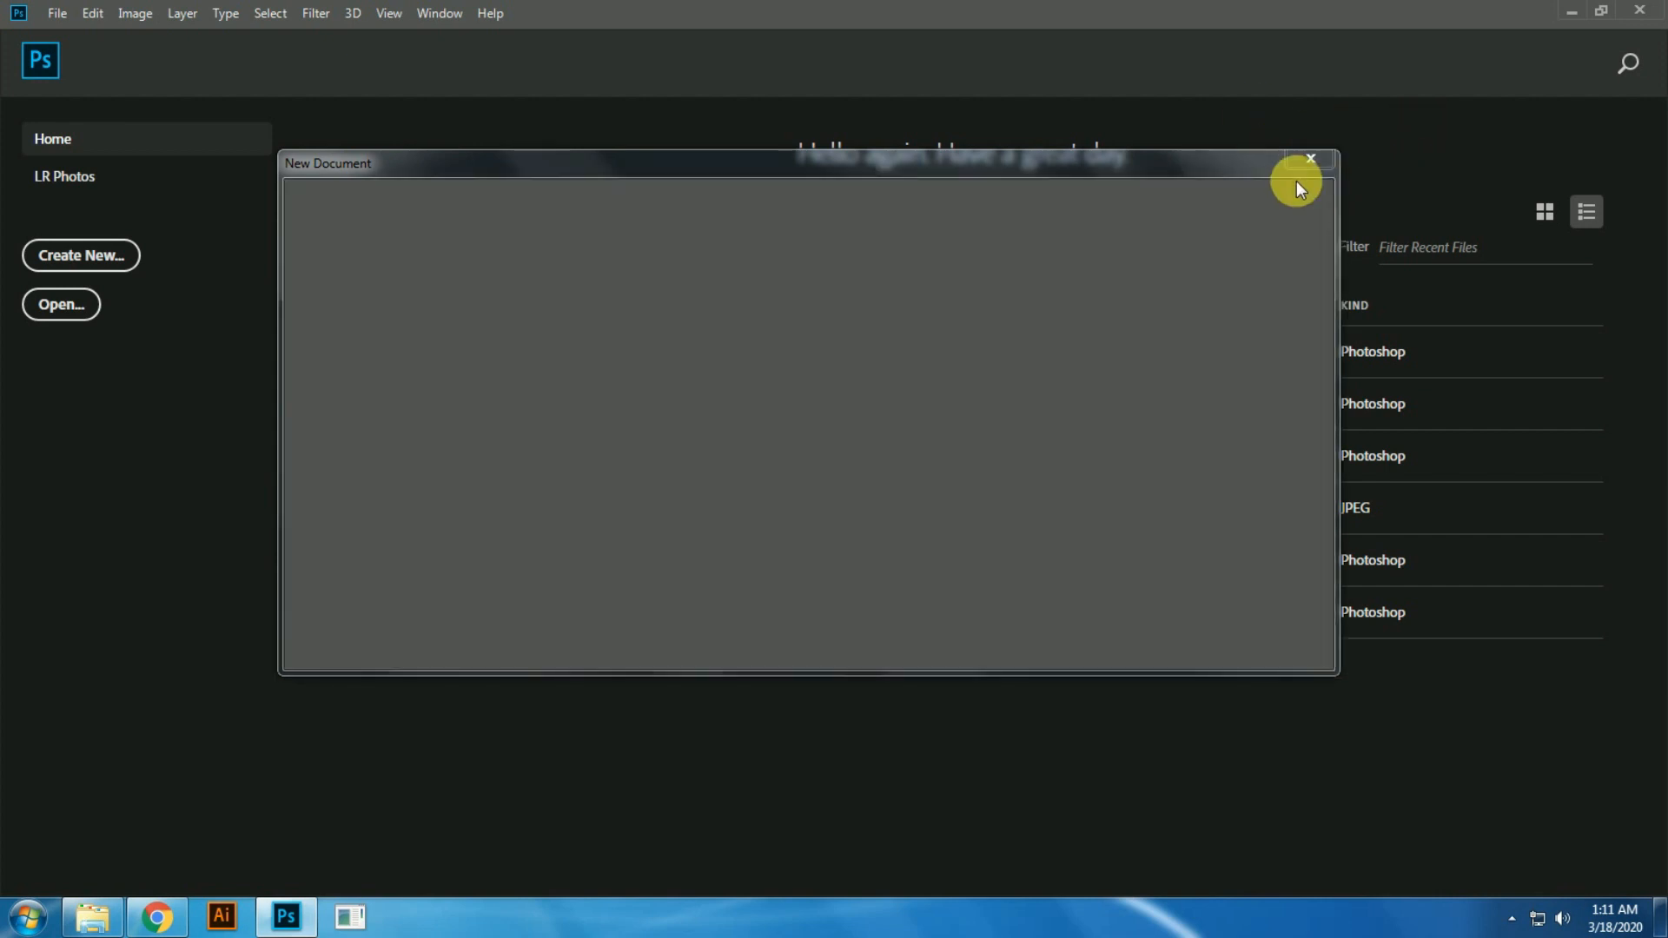
Step: Create a new 1200 by 1200 pixel document in RGB Color mode
left_click(1041, 354)
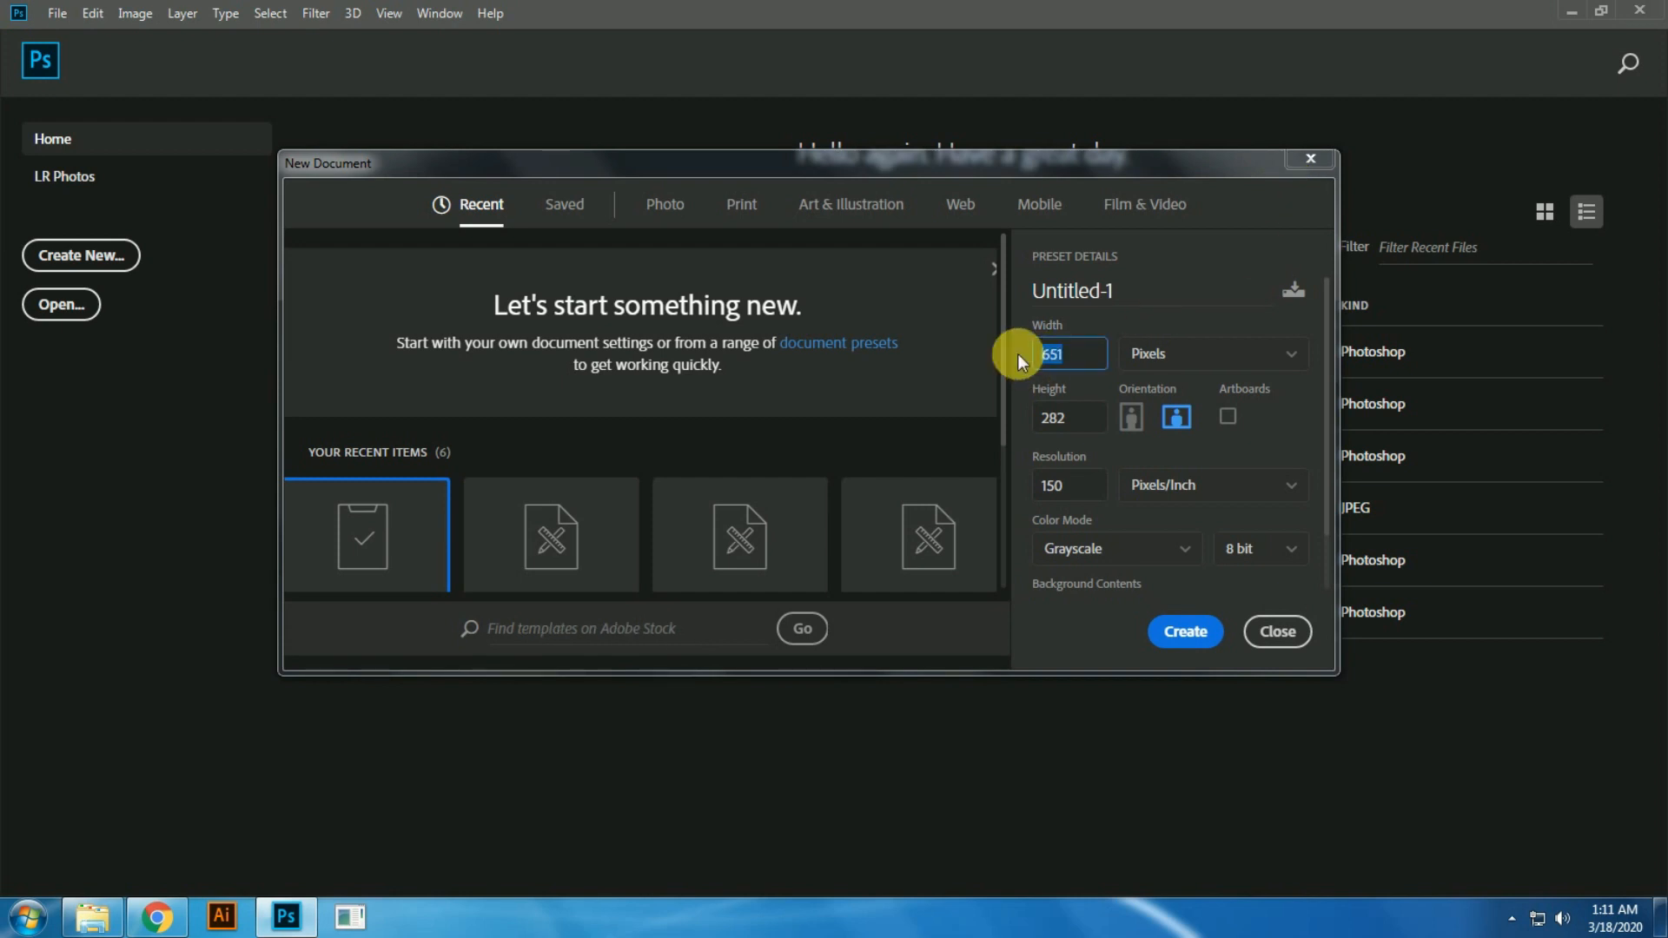
type("1200")
key("Tab")
type("1200")
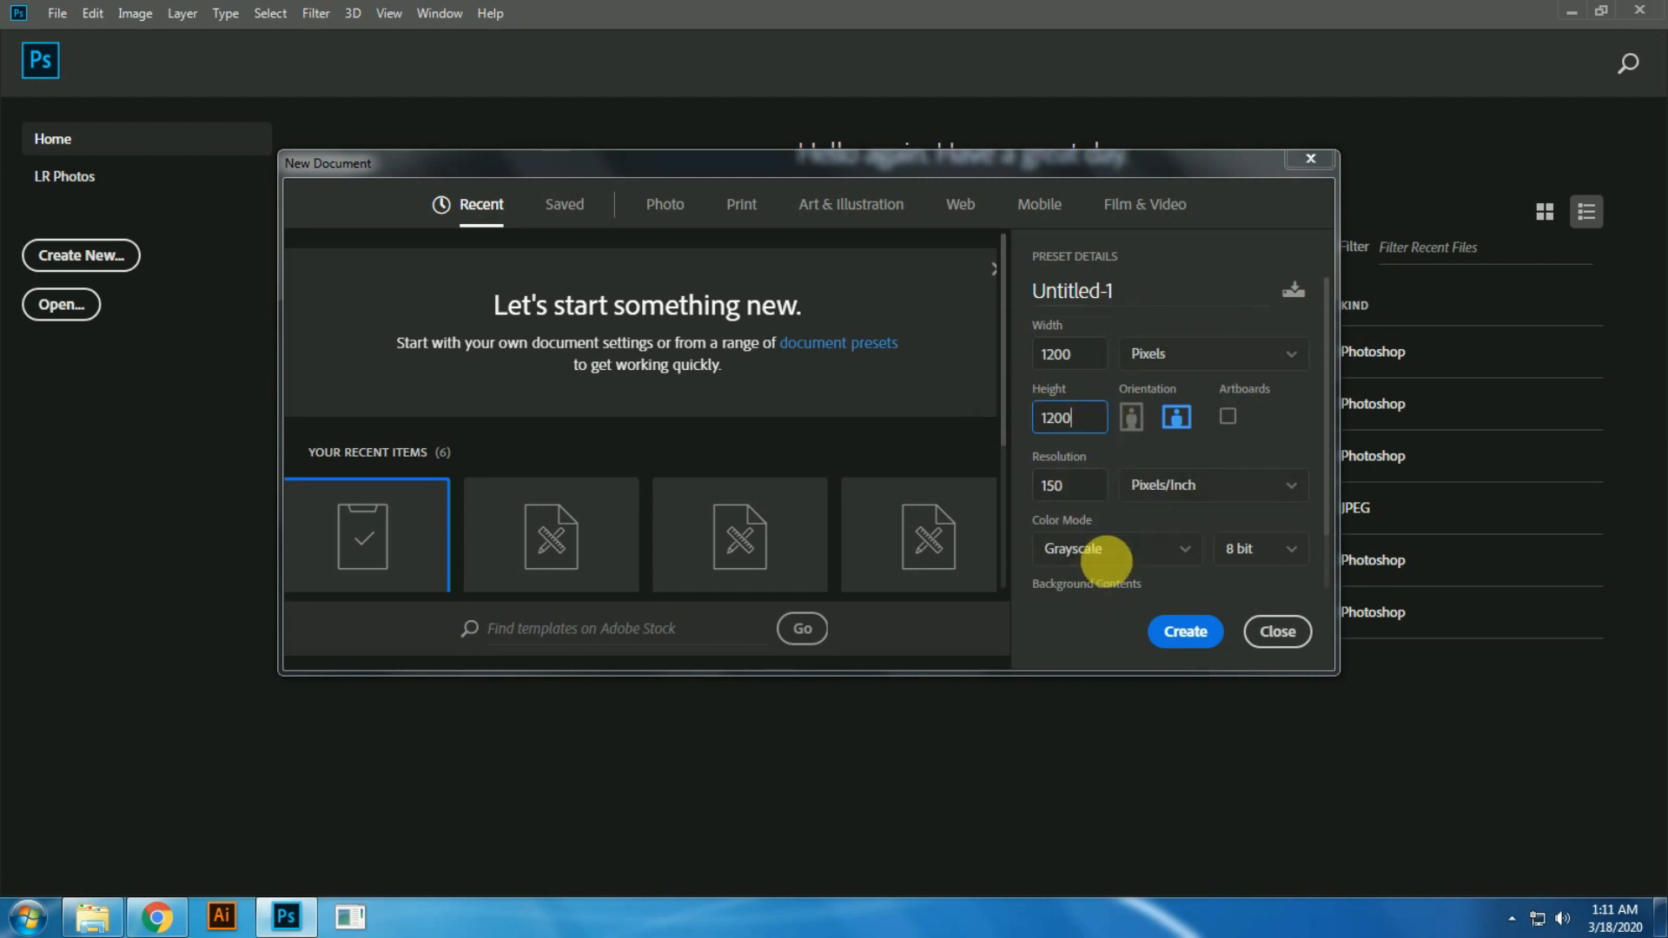
left_click(1130, 549)
left_click(1097, 484)
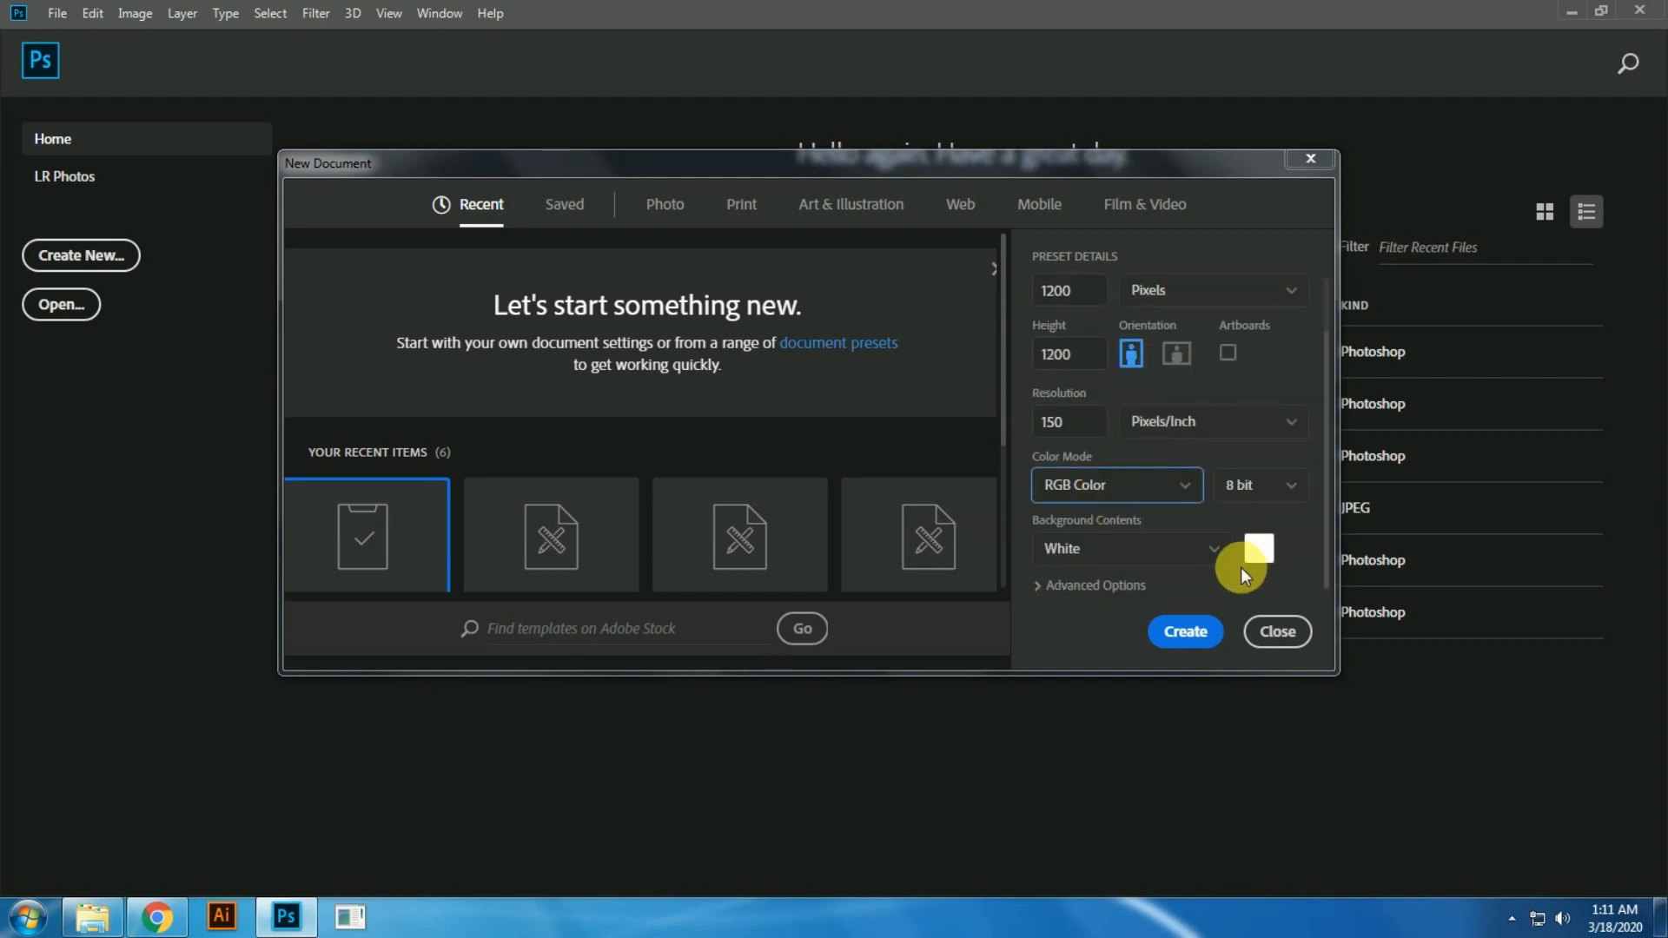
left_click(1184, 634)
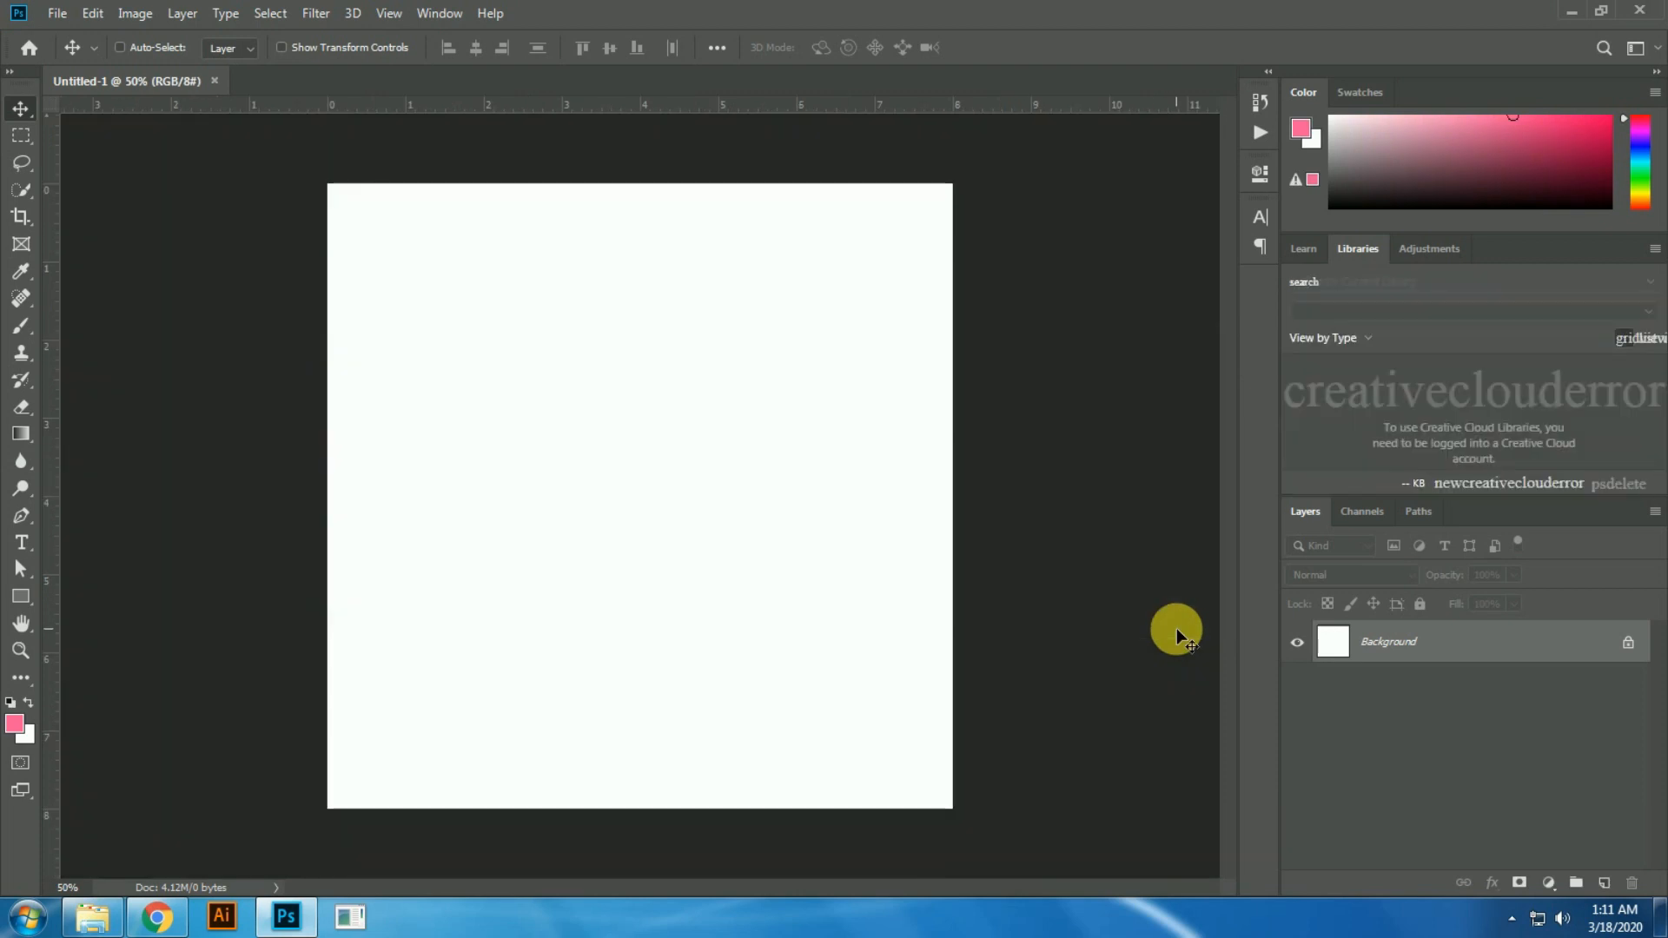
Step: Place the evening football field image from the 7th video folder and align it with the canvas's bottom edge
key("ctrl+minus")
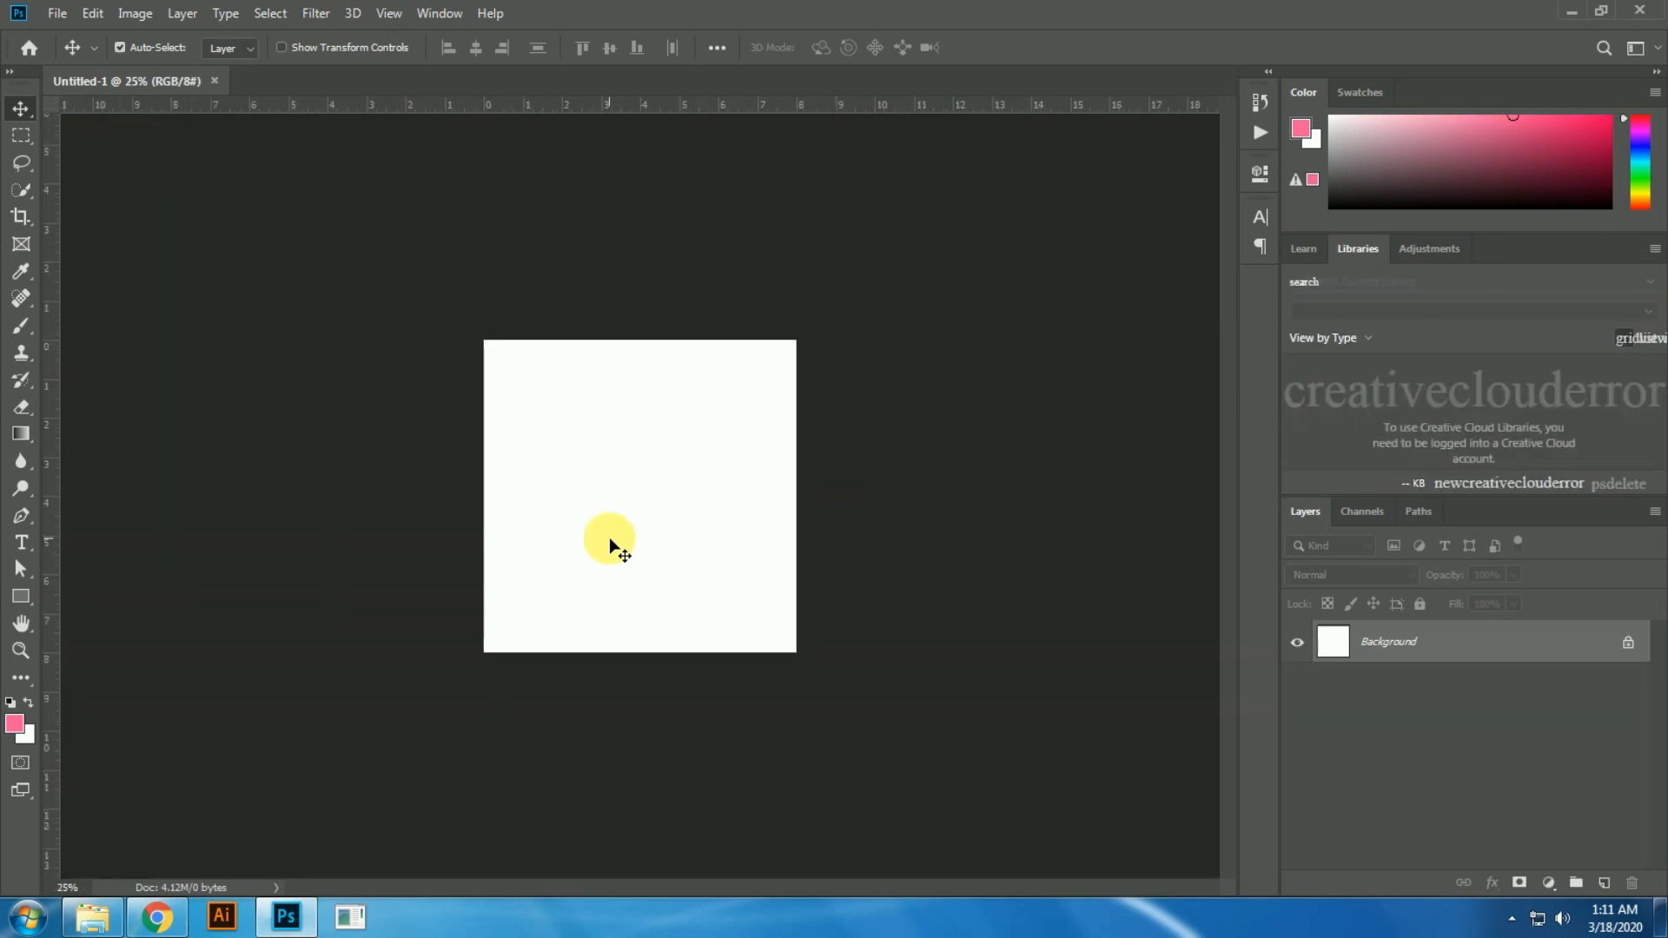
key("ctrl+plus")
key("ctrl+plus")
key("ctrl+plus")
key("ctrl+0")
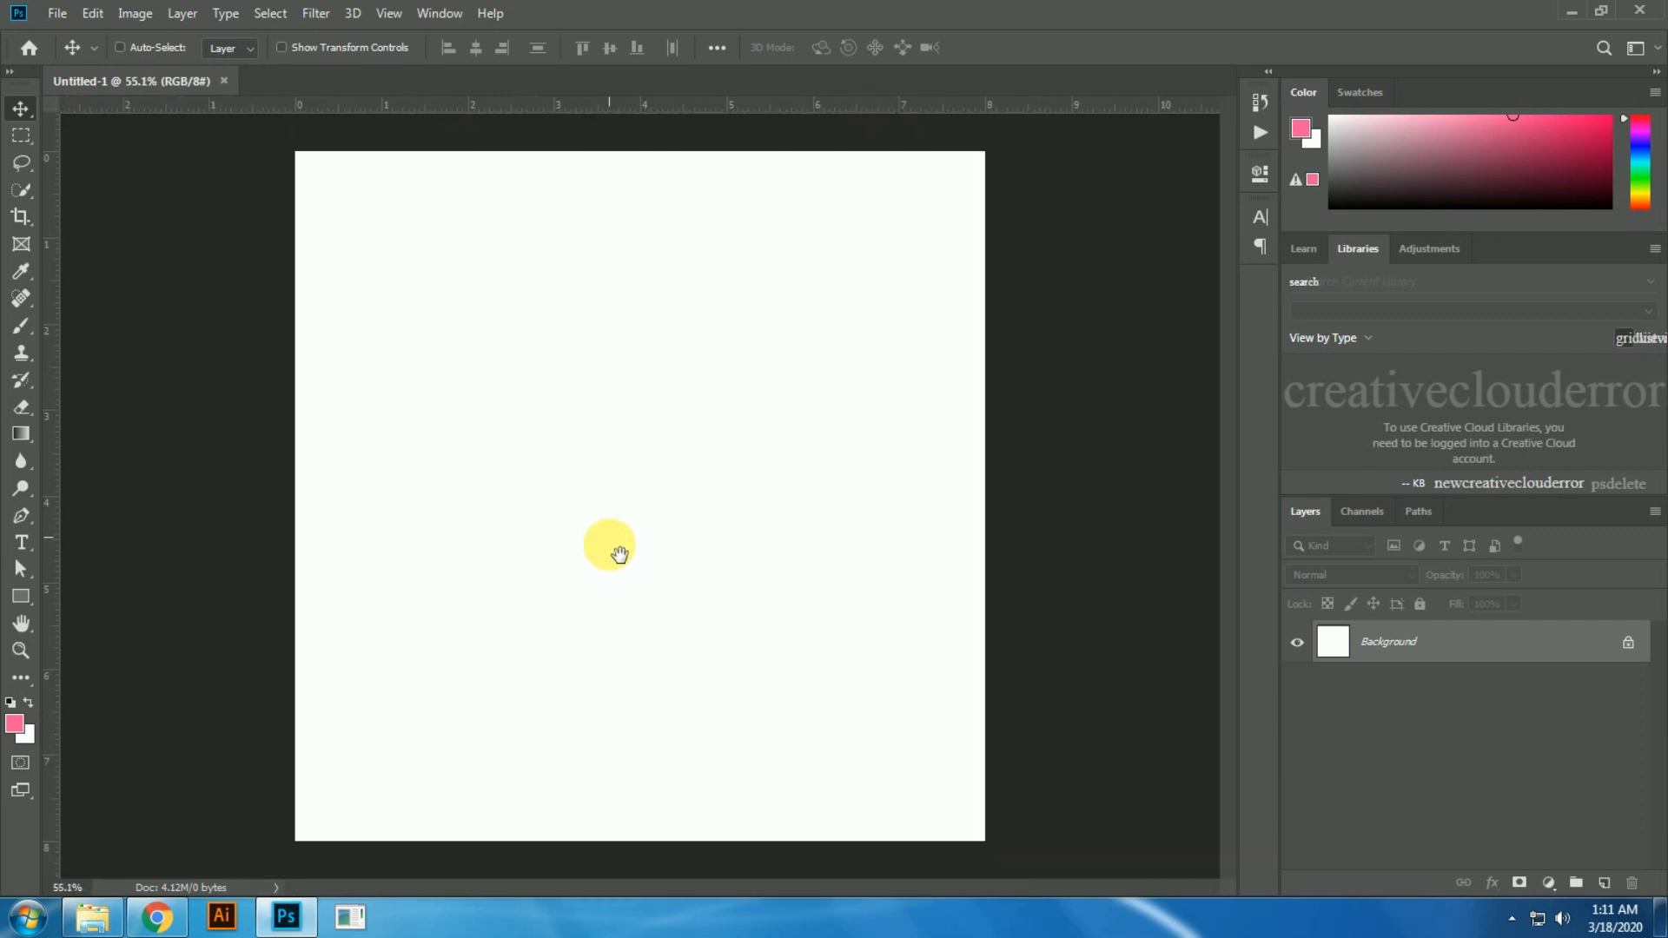
left_click(95, 919)
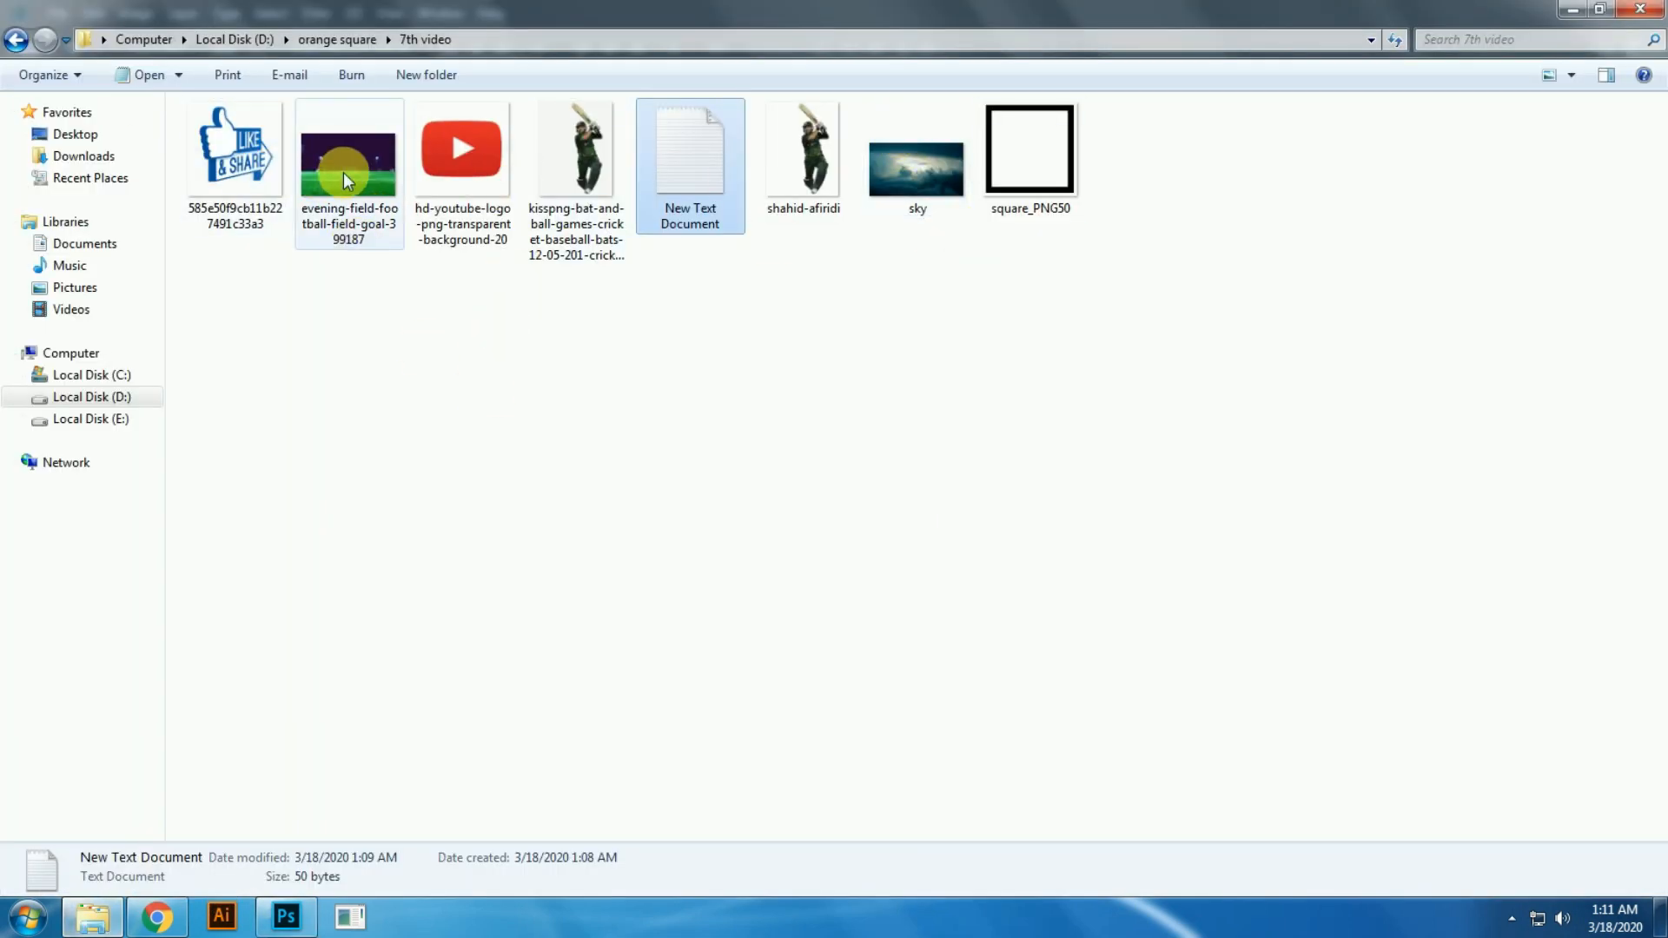
left_click_drag(339, 166, 986, 692)
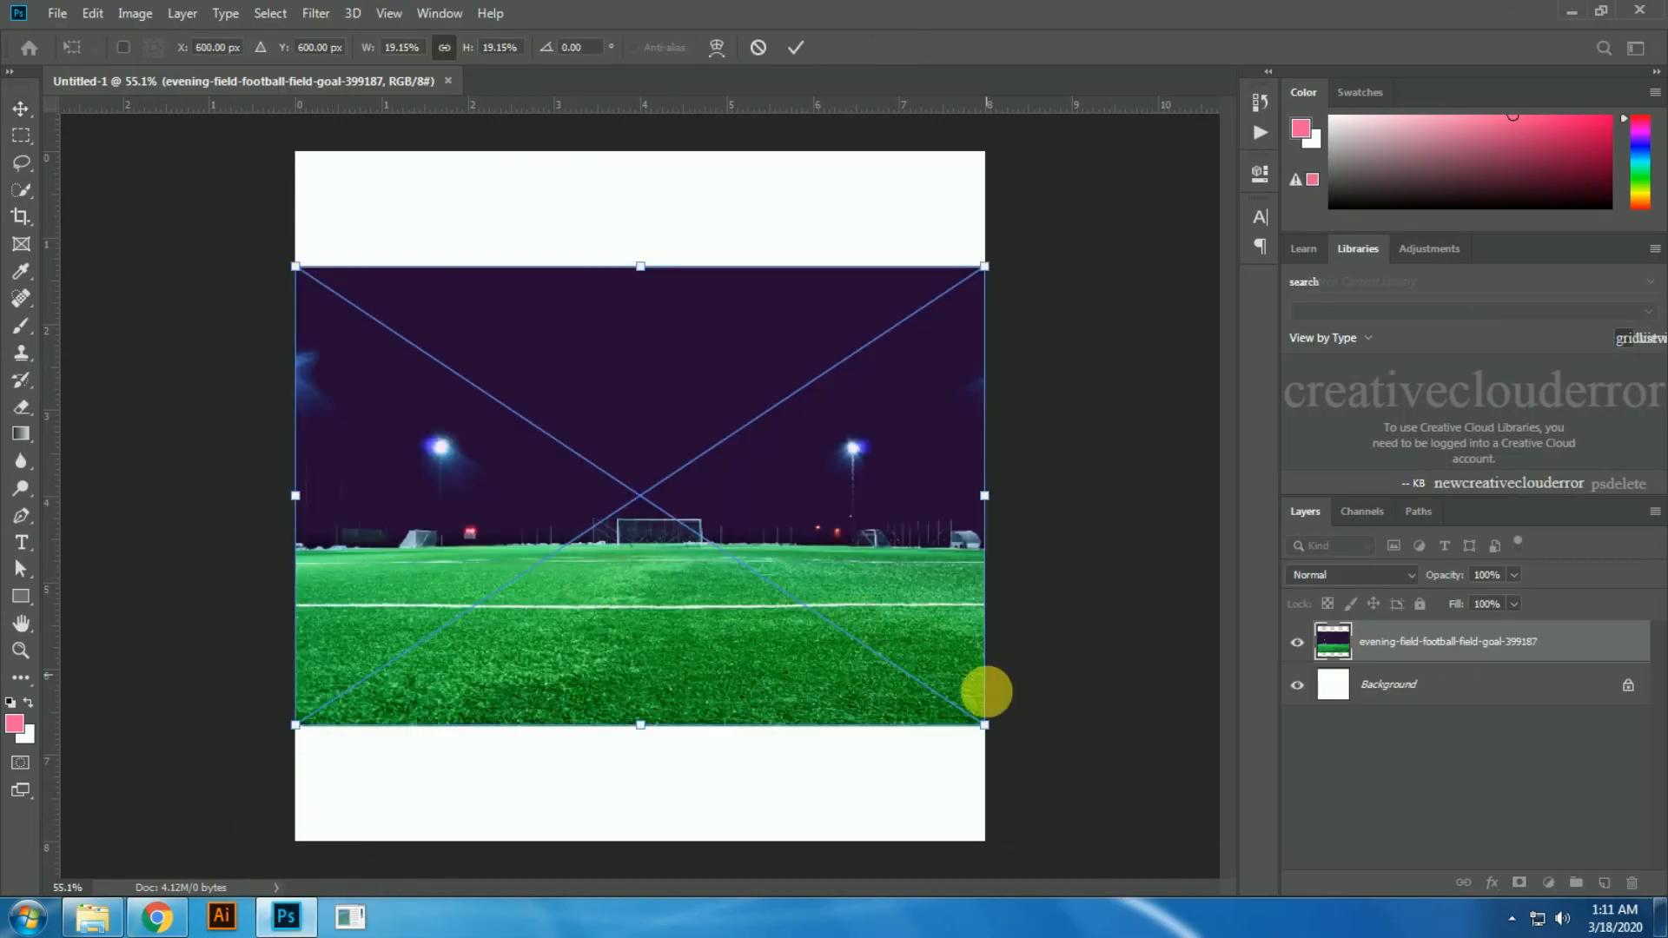
left_click_drag(790, 599, 789, 697)
key("Return")
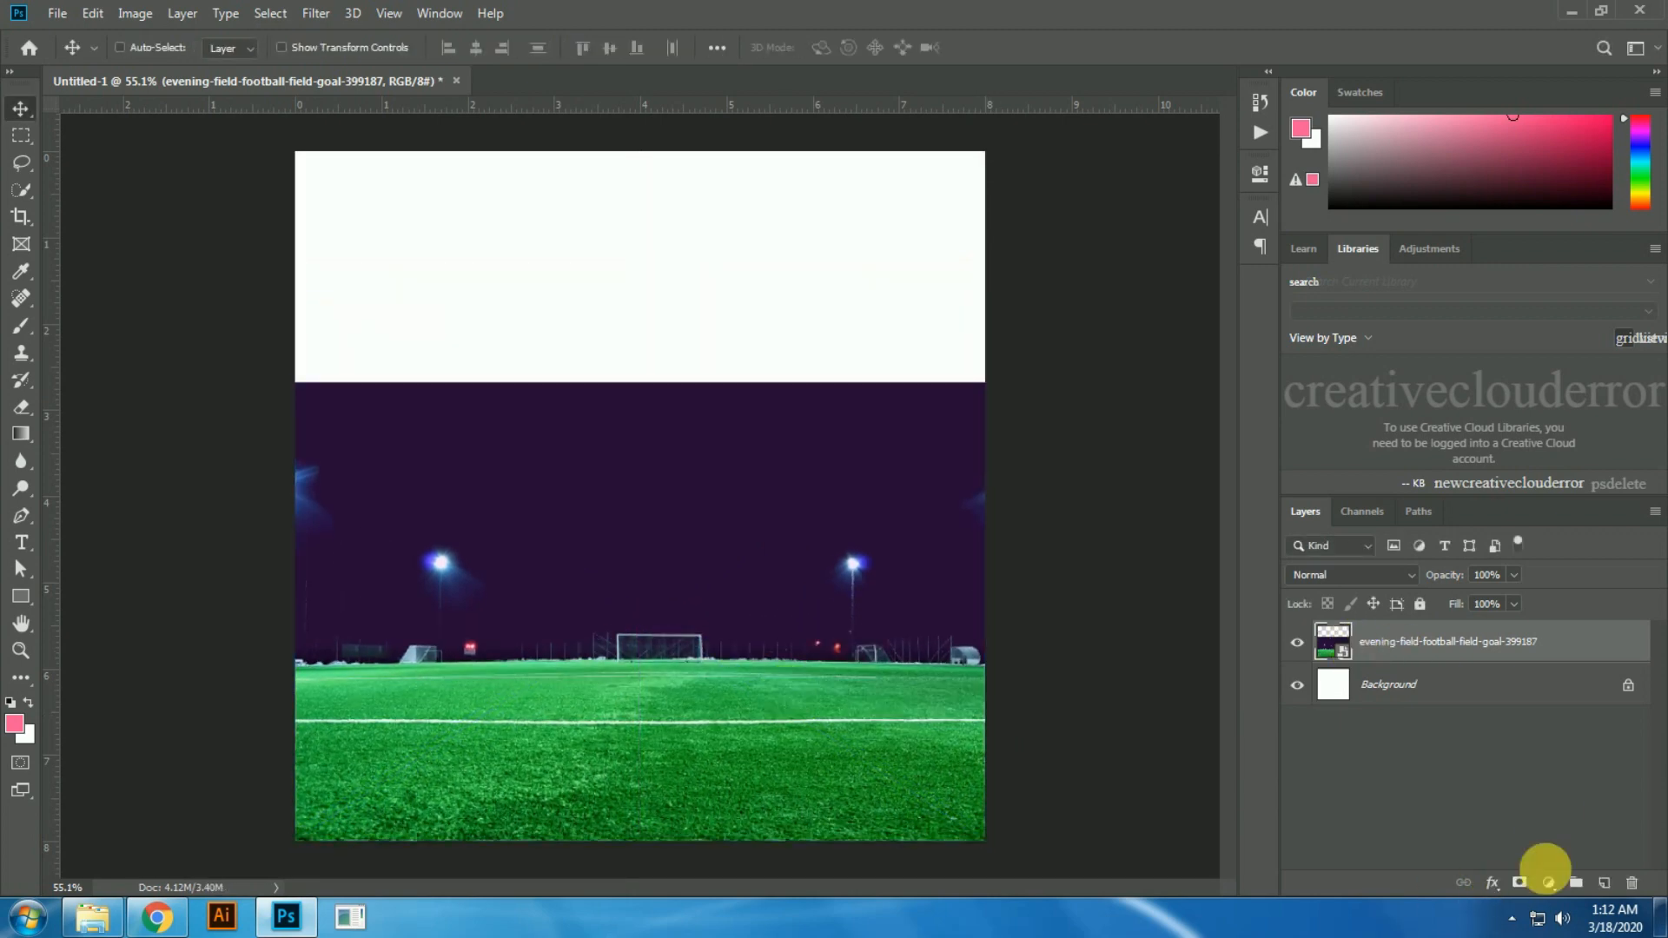
Step: Add a layer mask to the football field layer and erase the dark purple sky above the grass
left_click(1520, 882)
key("d")
key("e")
mouse_move(499, 458)
left_mouse_down()
mouse_move(350, 458)
mouse_move(274, 546)
mouse_move(356, 665)
mouse_move(503, 664)
mouse_move(594, 610)
mouse_move(623, 652)
mouse_move(798, 638)
mouse_move(859, 665)
mouse_move(1054, 670)
mouse_move(655, 533)
mouse_move(410, 648)
left_mouse_up()
mouse_move(341, 580)
left_mouse_down()
mouse_move(320, 599)
mouse_move(1037, 592)
left_mouse_up()
key("v")
Step: Place the sky image, enlarge it to cover the upper canvas, and move its layer below the football field layer
key("alt+Tab")
left_click_drag(912, 213, 551, 503)
left_click_drag(776, 573, 1007, 846)
scroll(838, 618, "down", 7)
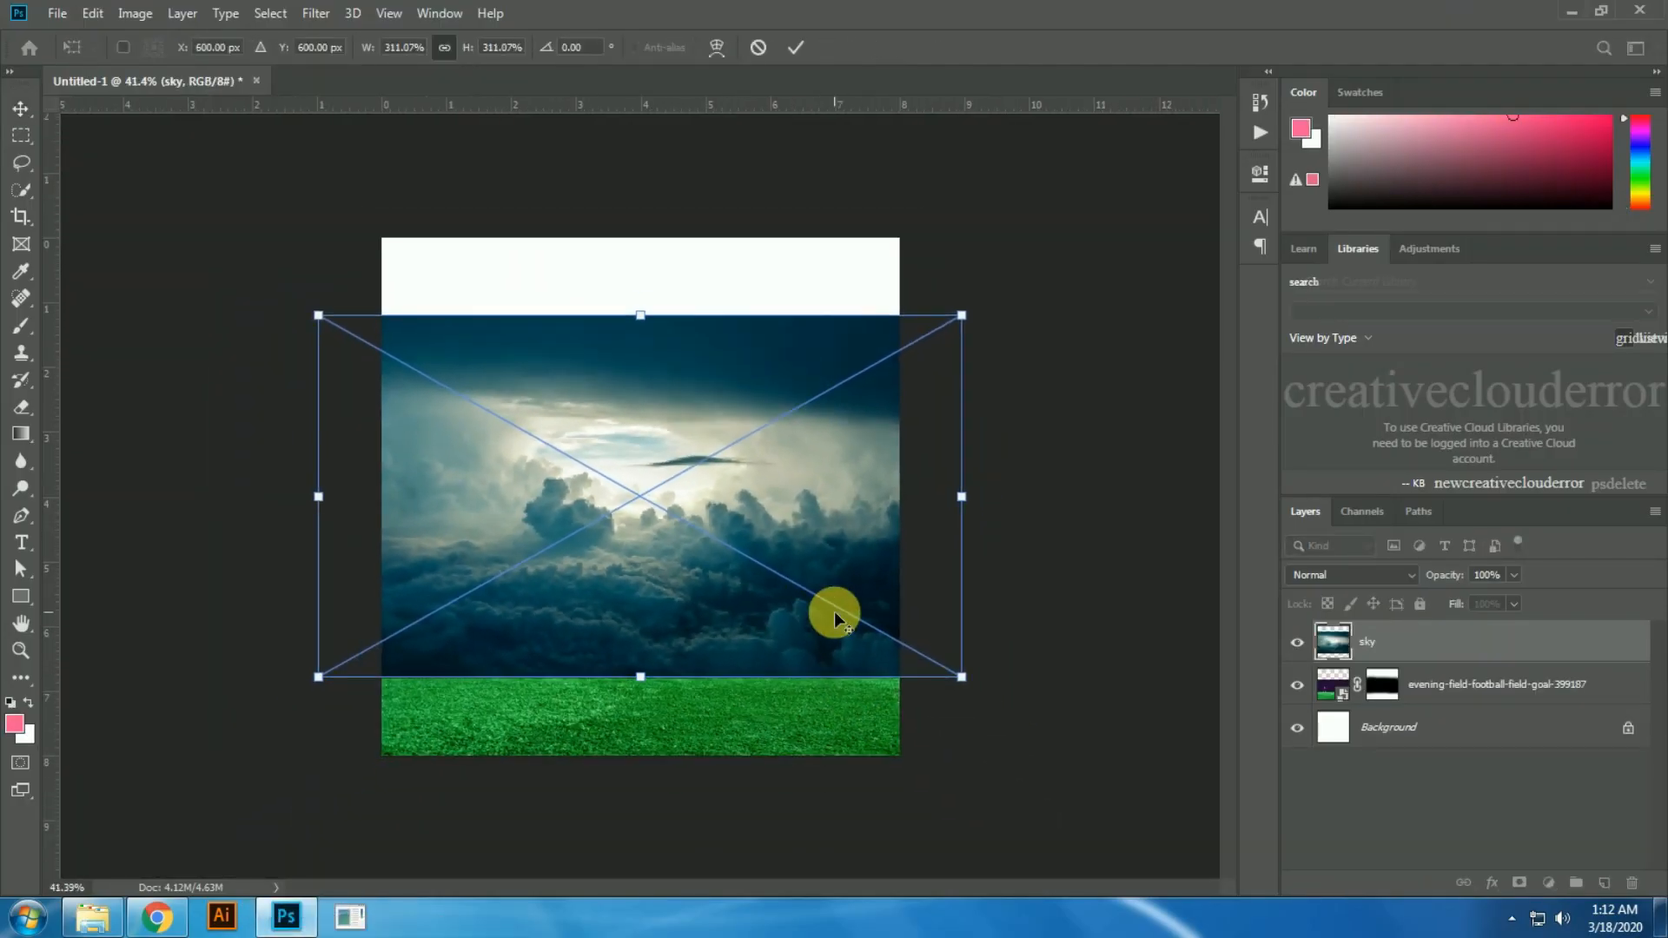
left_click_drag(864, 625, 899, 678)
left_click_drag(800, 598, 801, 570)
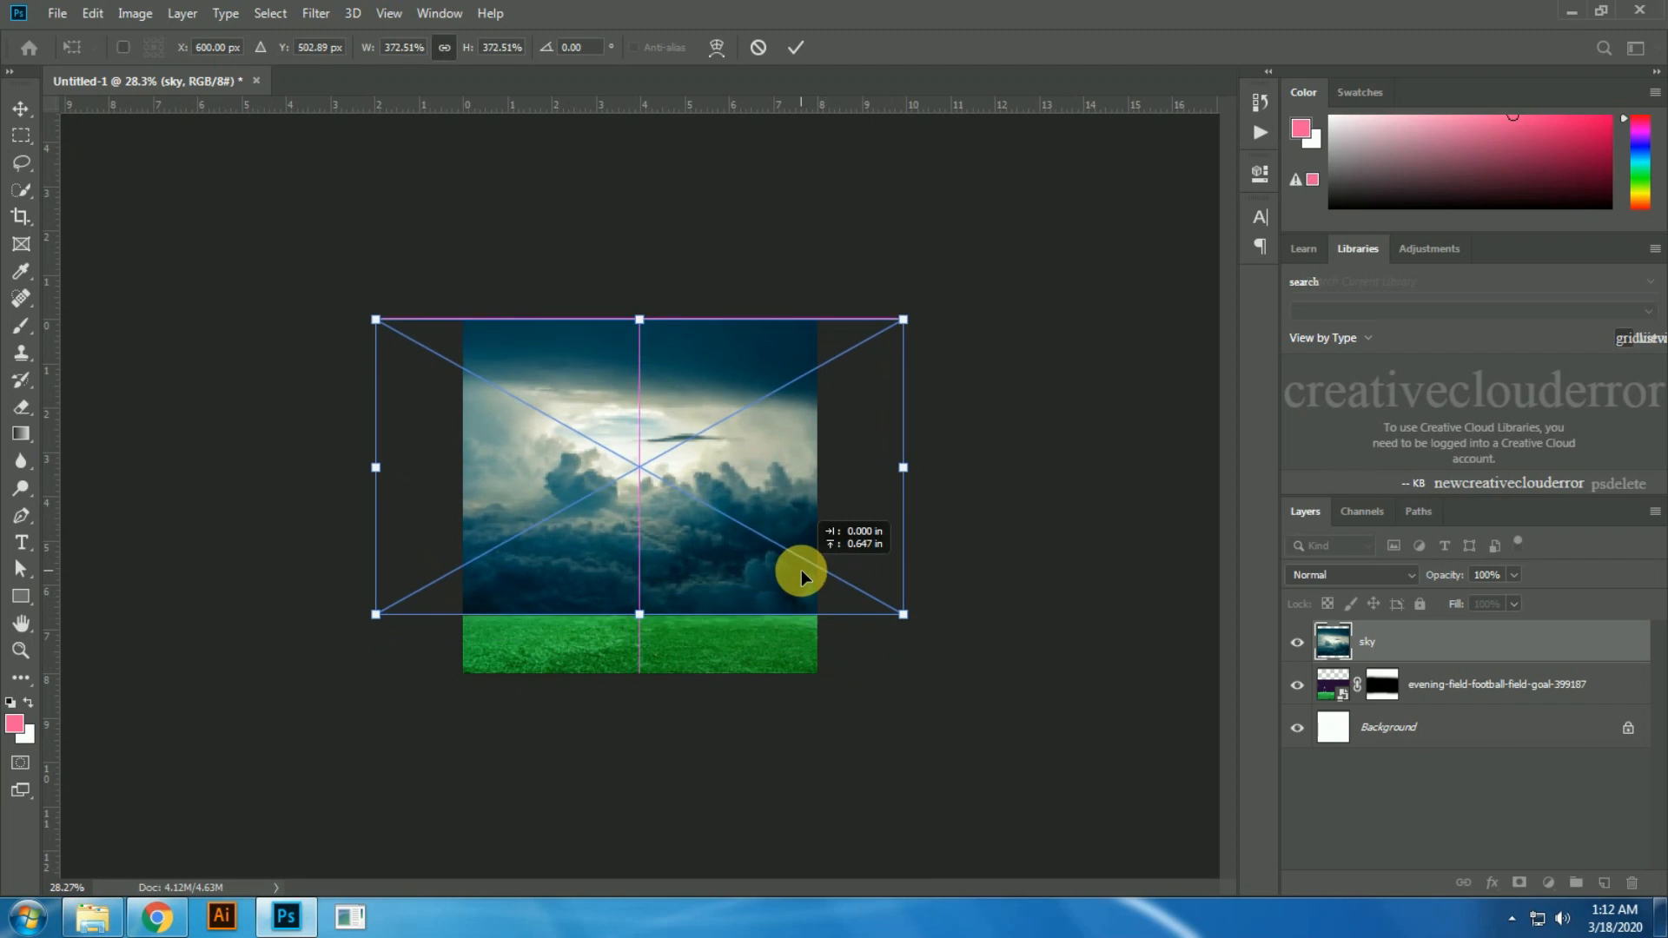
left_click_drag(904, 617, 907, 619)
key("Return")
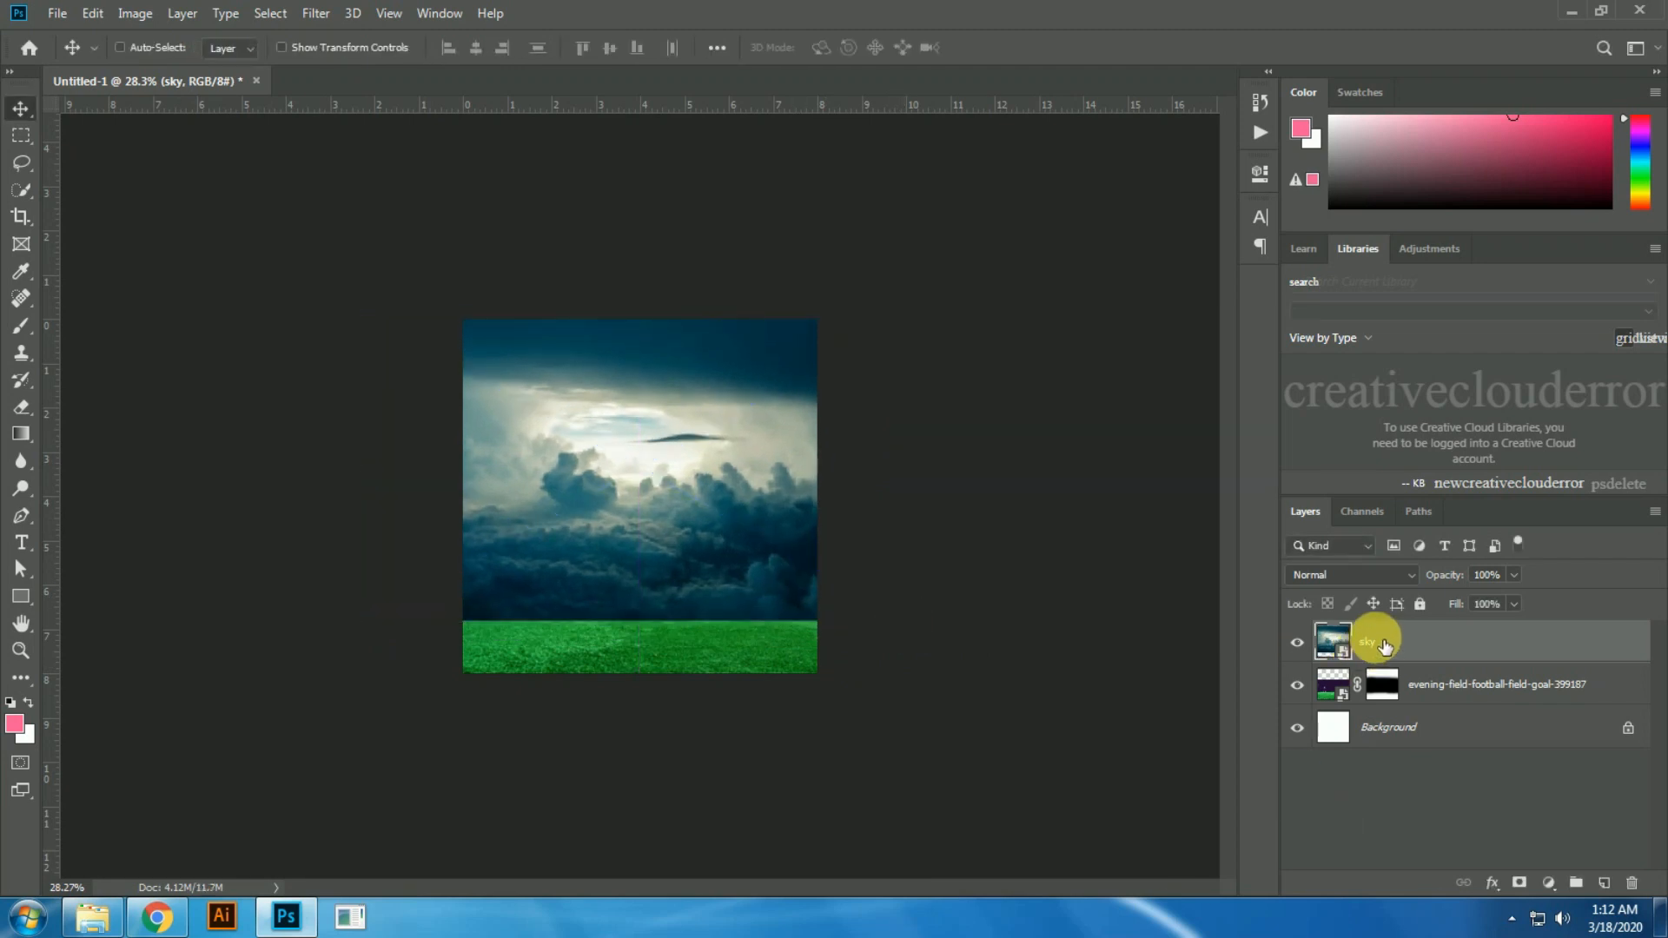
left_click_drag(1390, 665, 1385, 659)
scroll(782, 718, "up", 5)
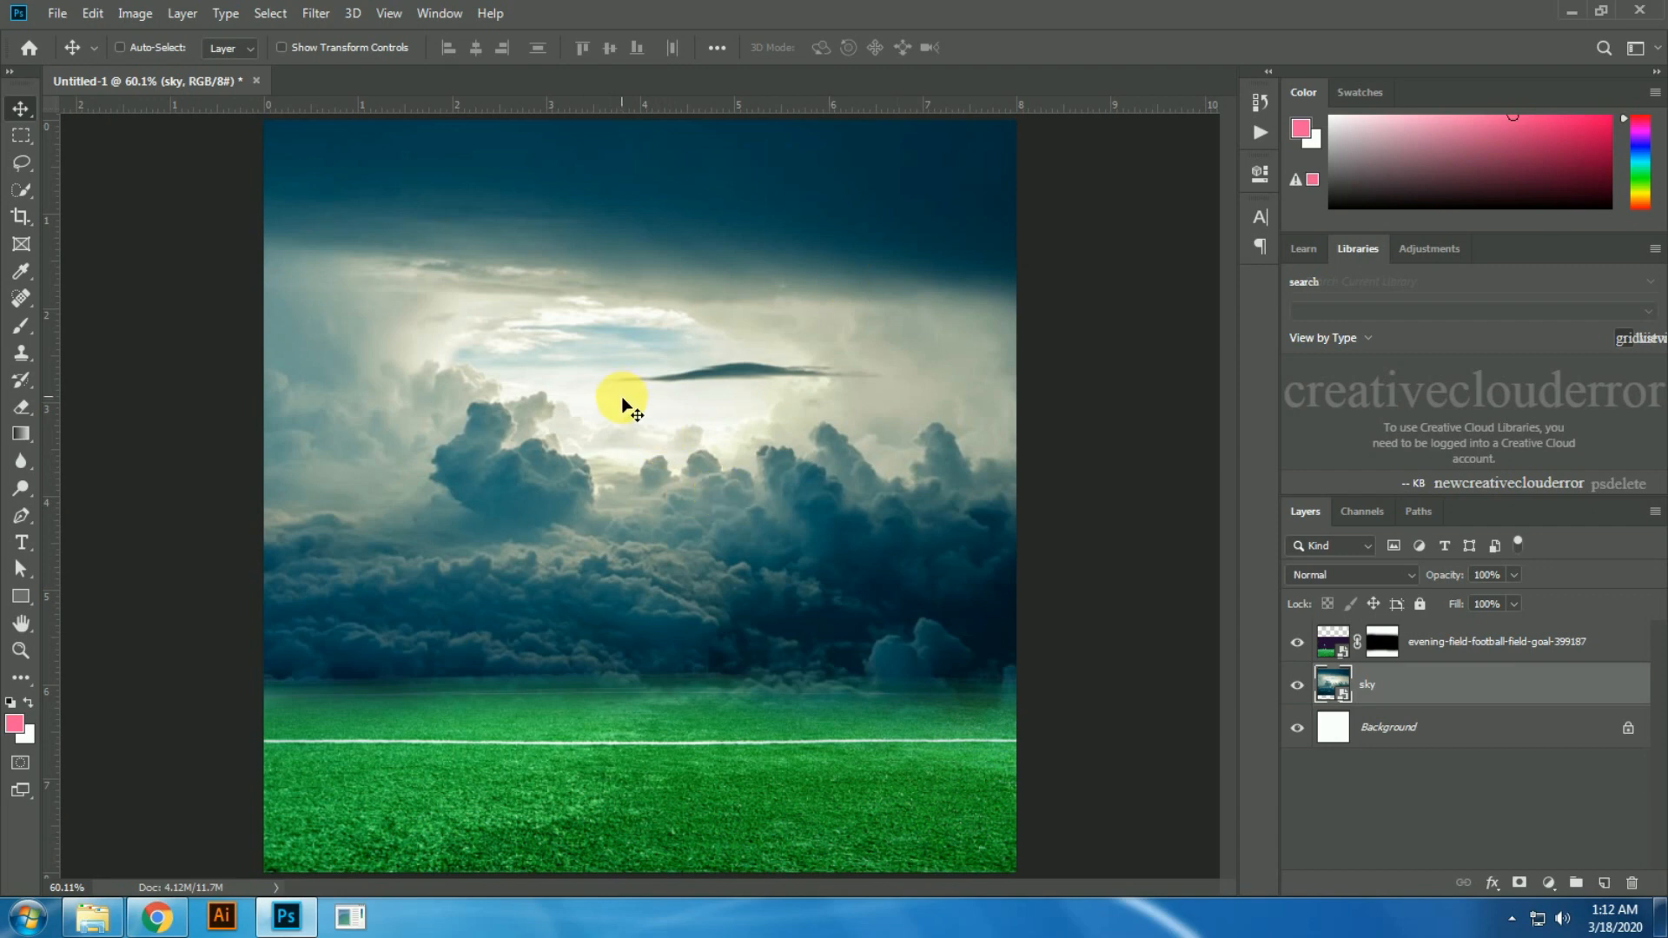
Step: Place the shahid-afiridi cricketer image and bring its layer above the football field layer
left_click(93, 912)
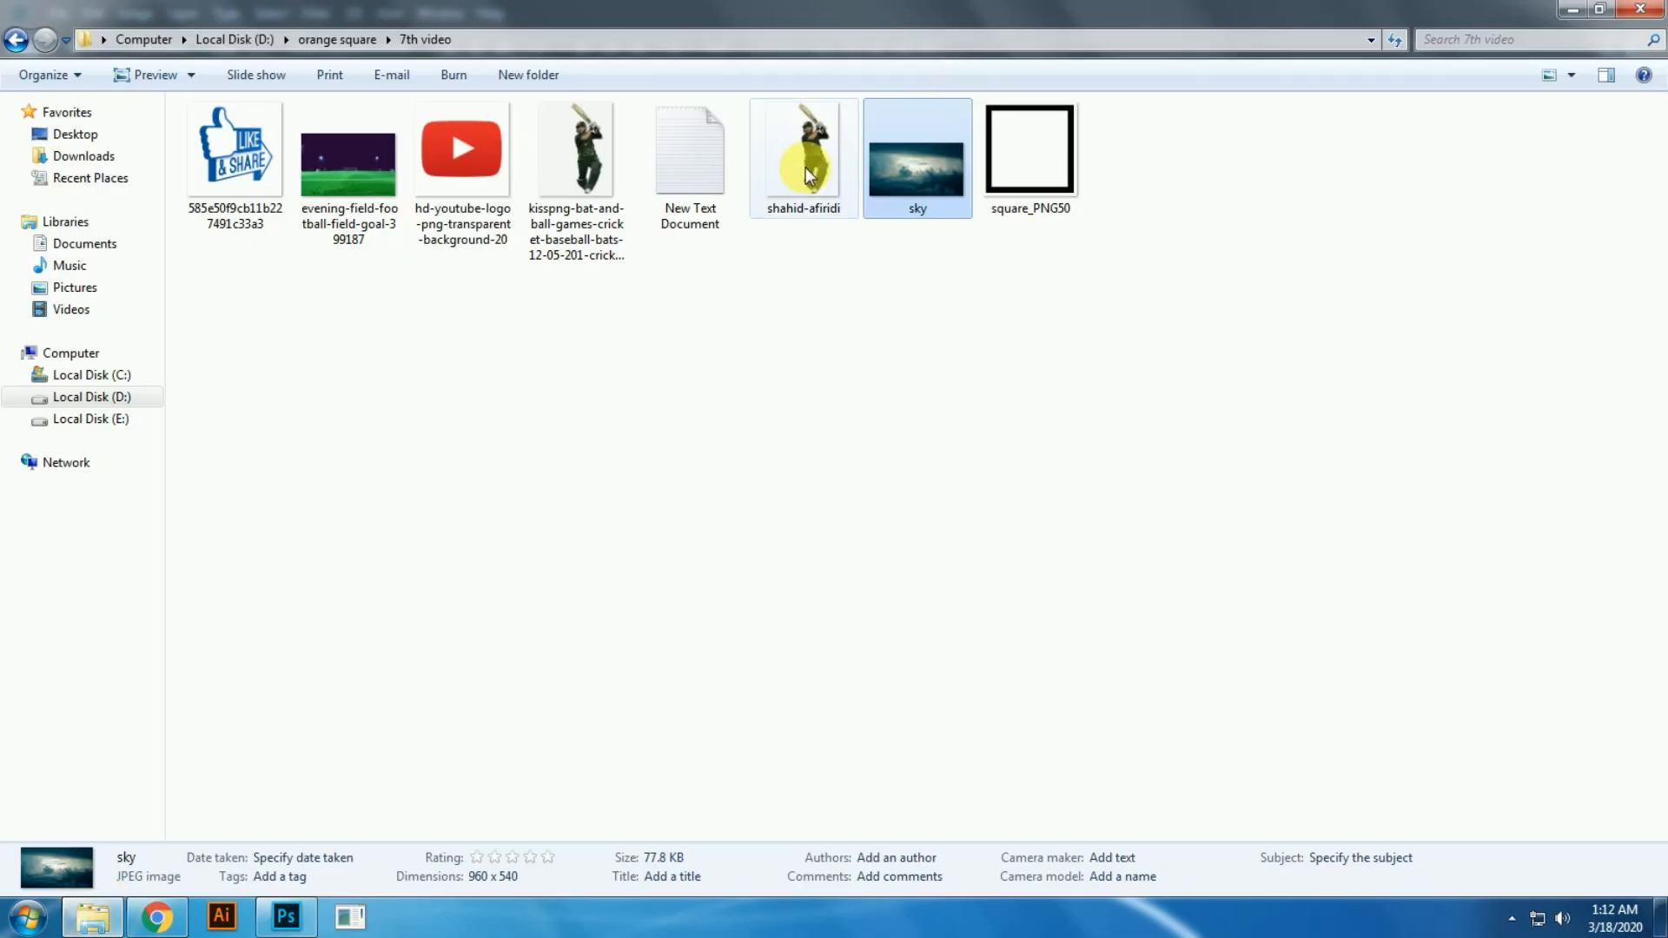
left_click_drag(806, 167, 749, 588)
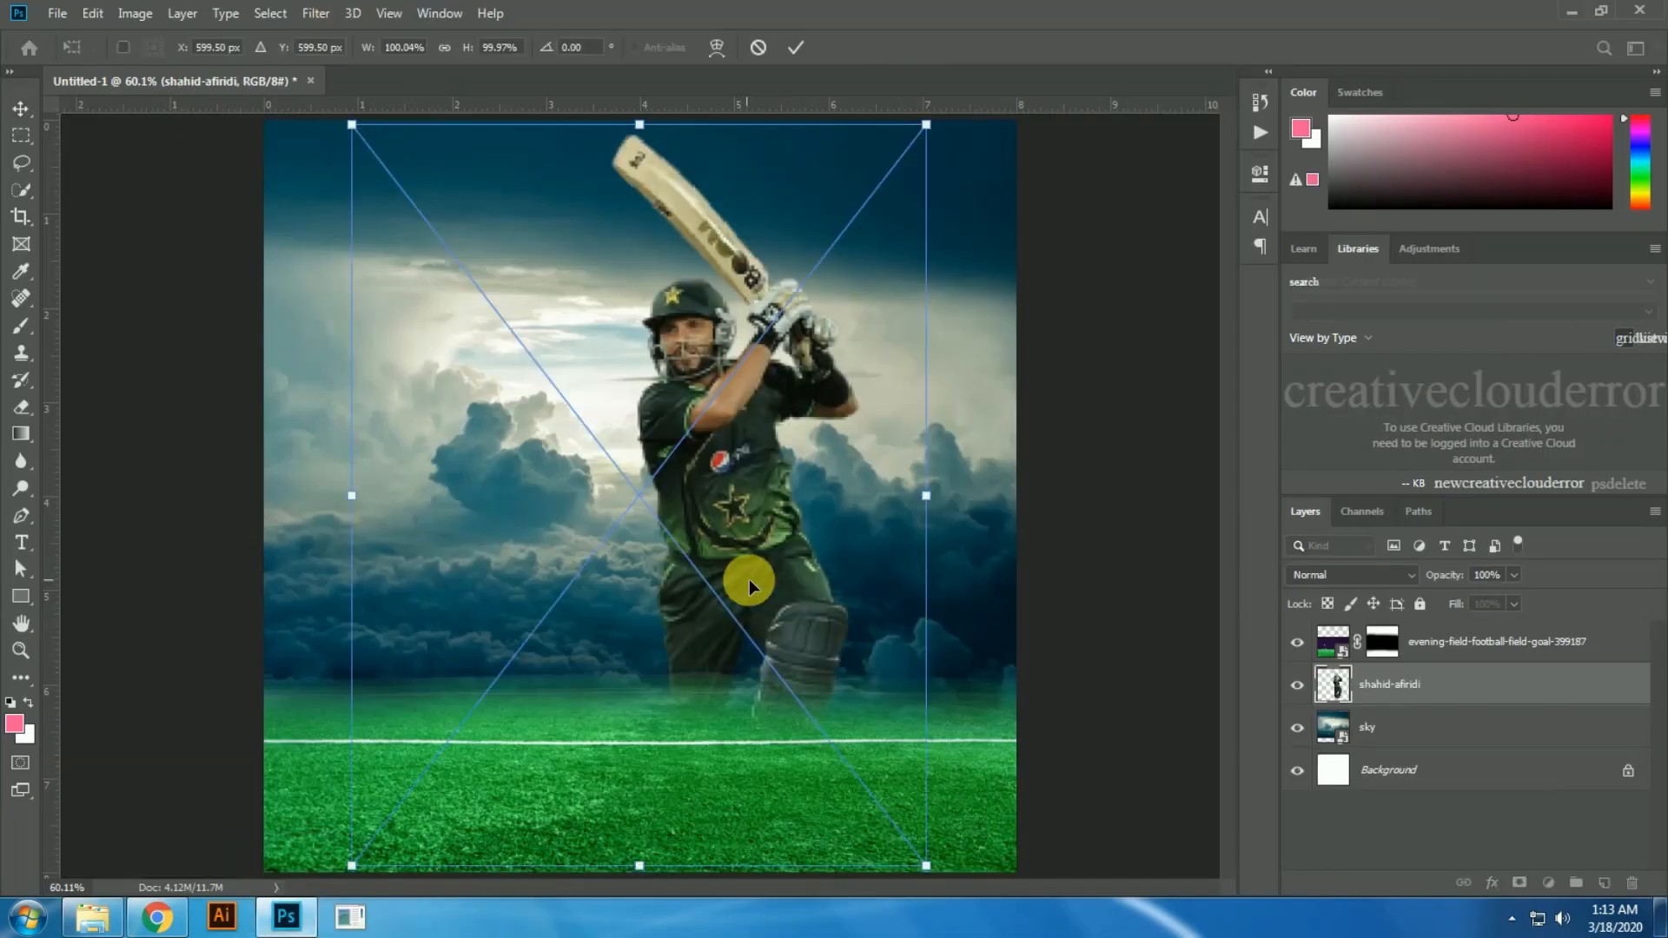
key("Return")
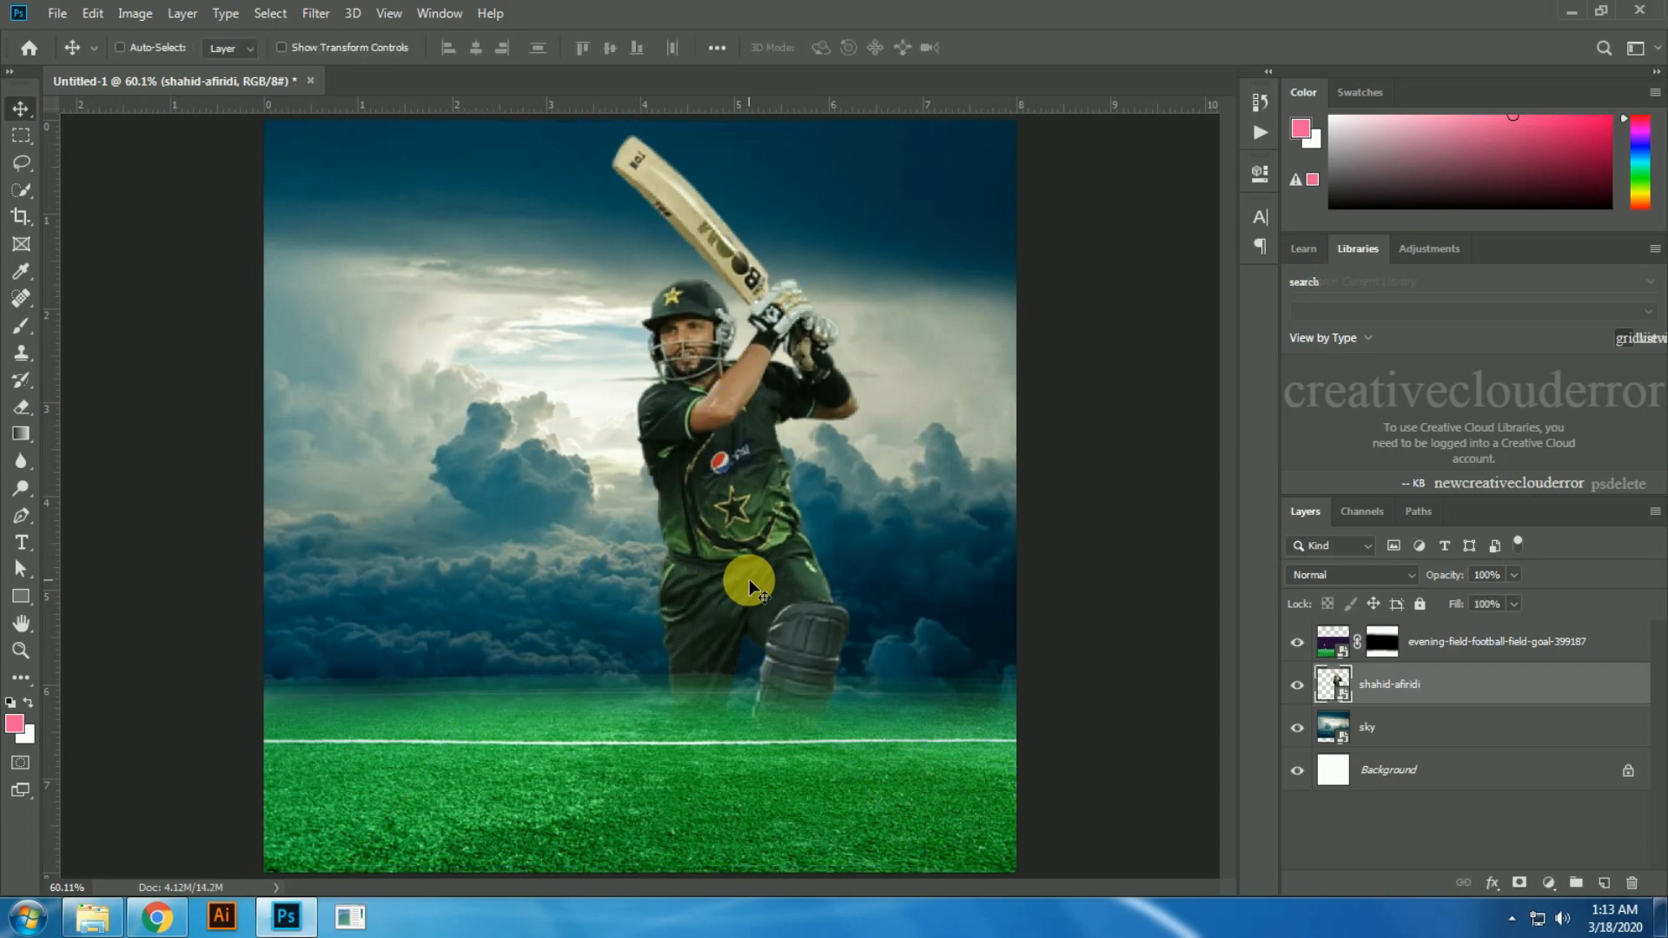
key("ctrl+bracketright")
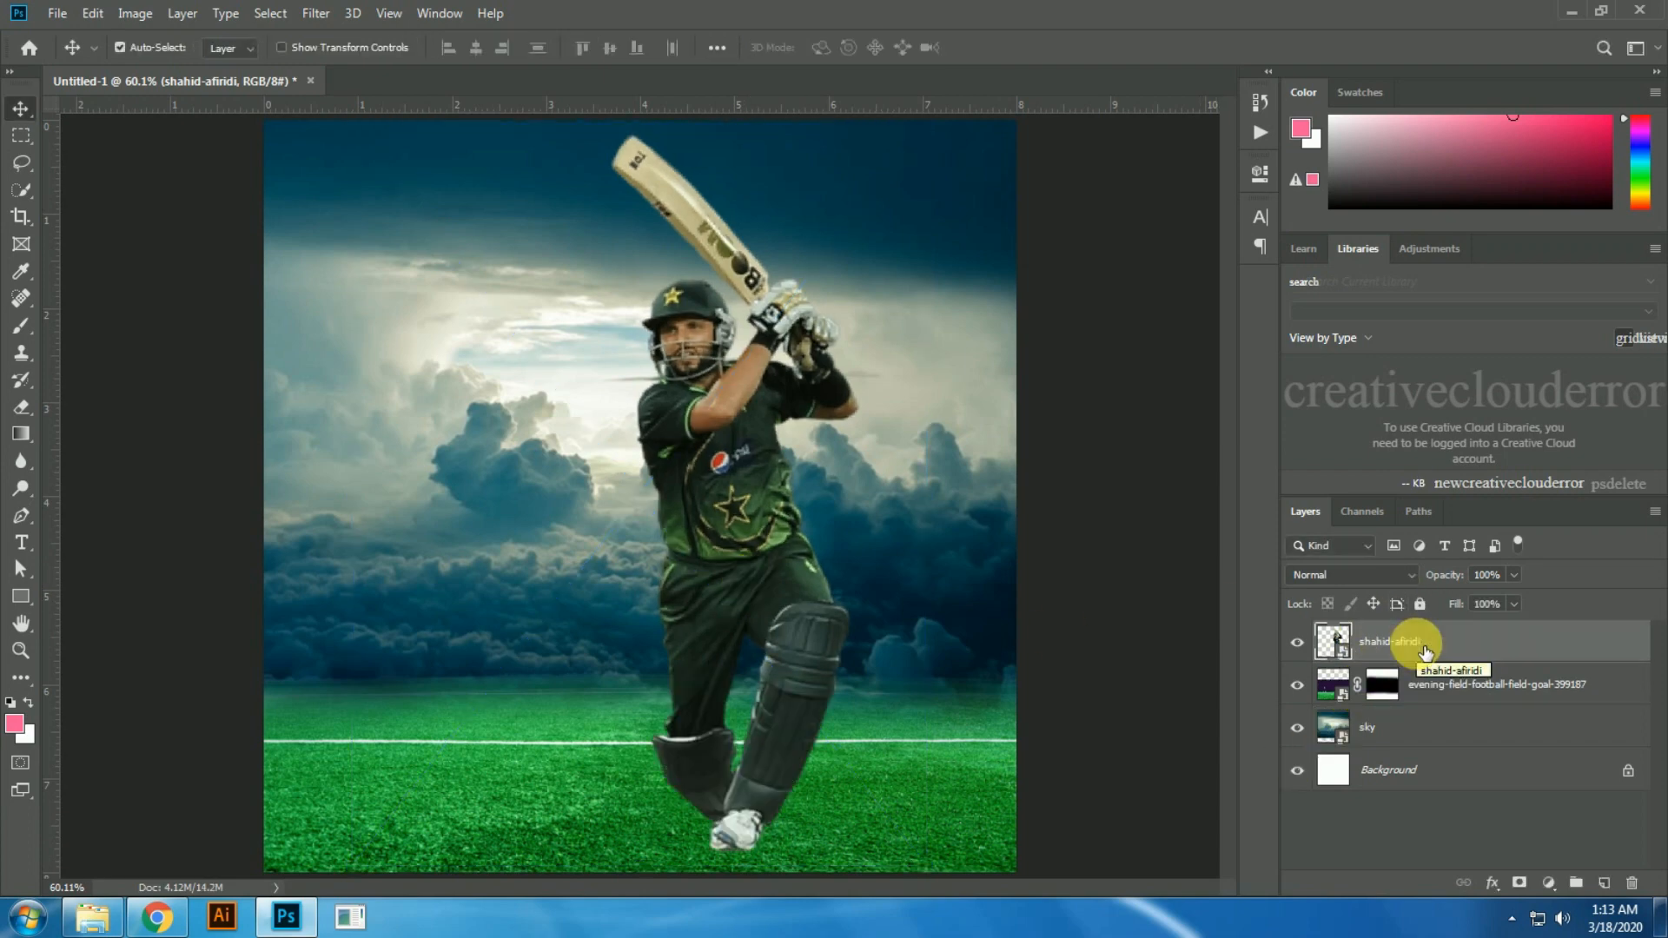
Step: Scale the cricketer to about 62% and move him down so his feet stand on the grass
key("ctrl+t")
key("ctrl+0")
left_click_drag(861, 774, 792, 675)
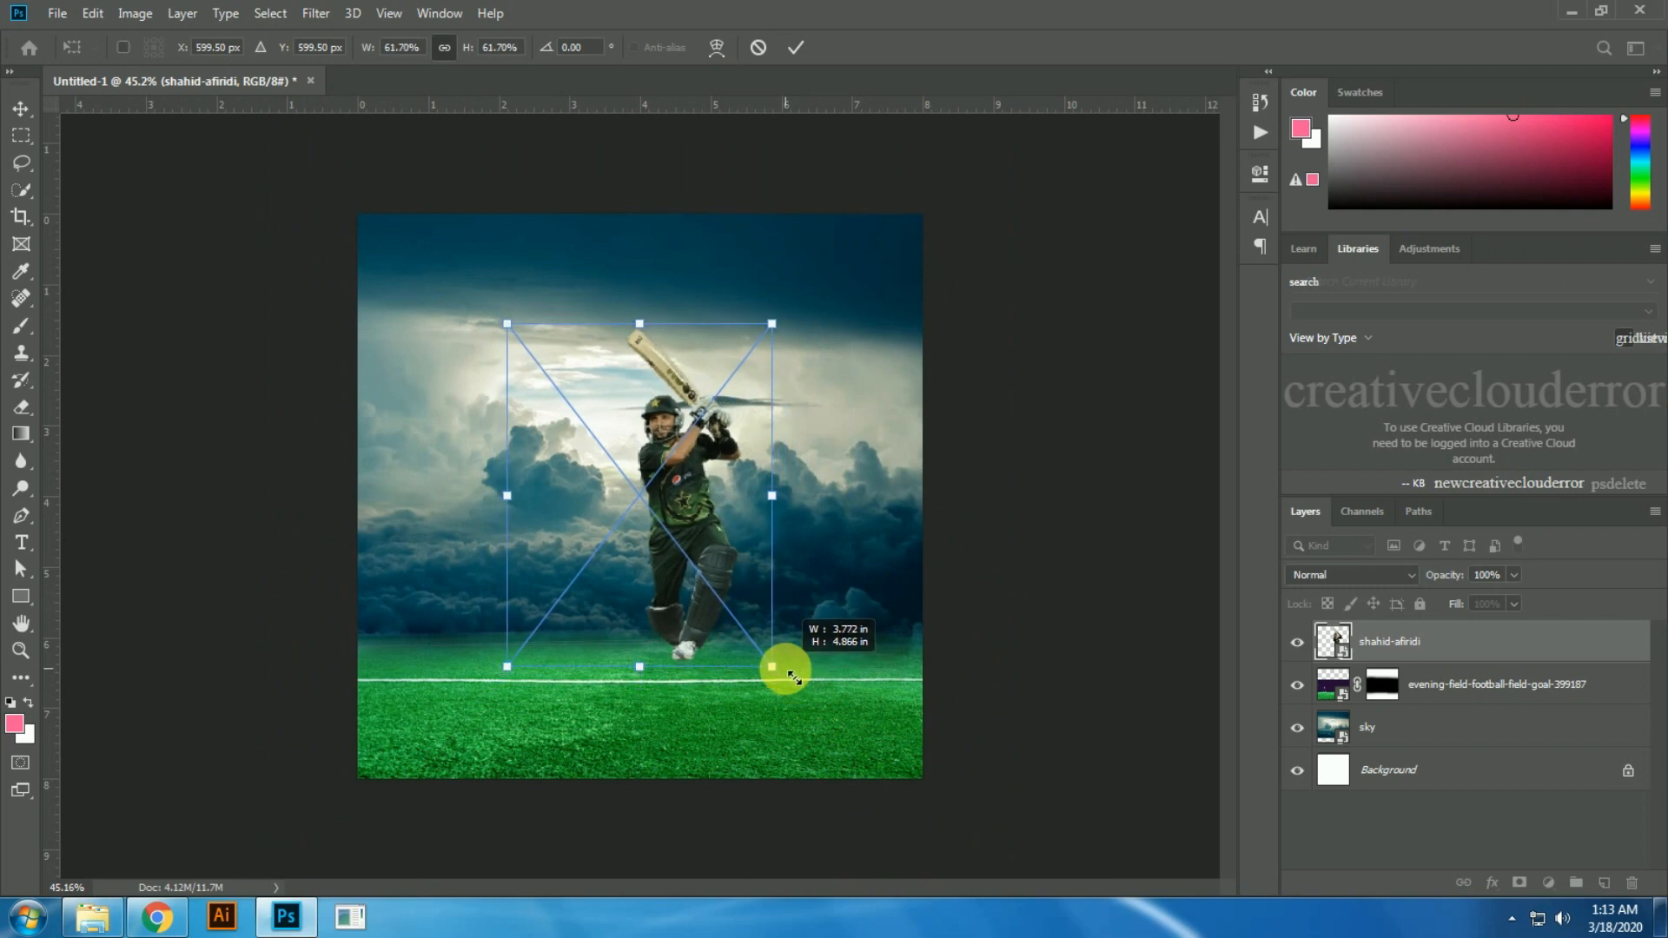
key("Return")
left_click_drag(721, 562, 721, 637)
scroll(721, 637, "up", 5)
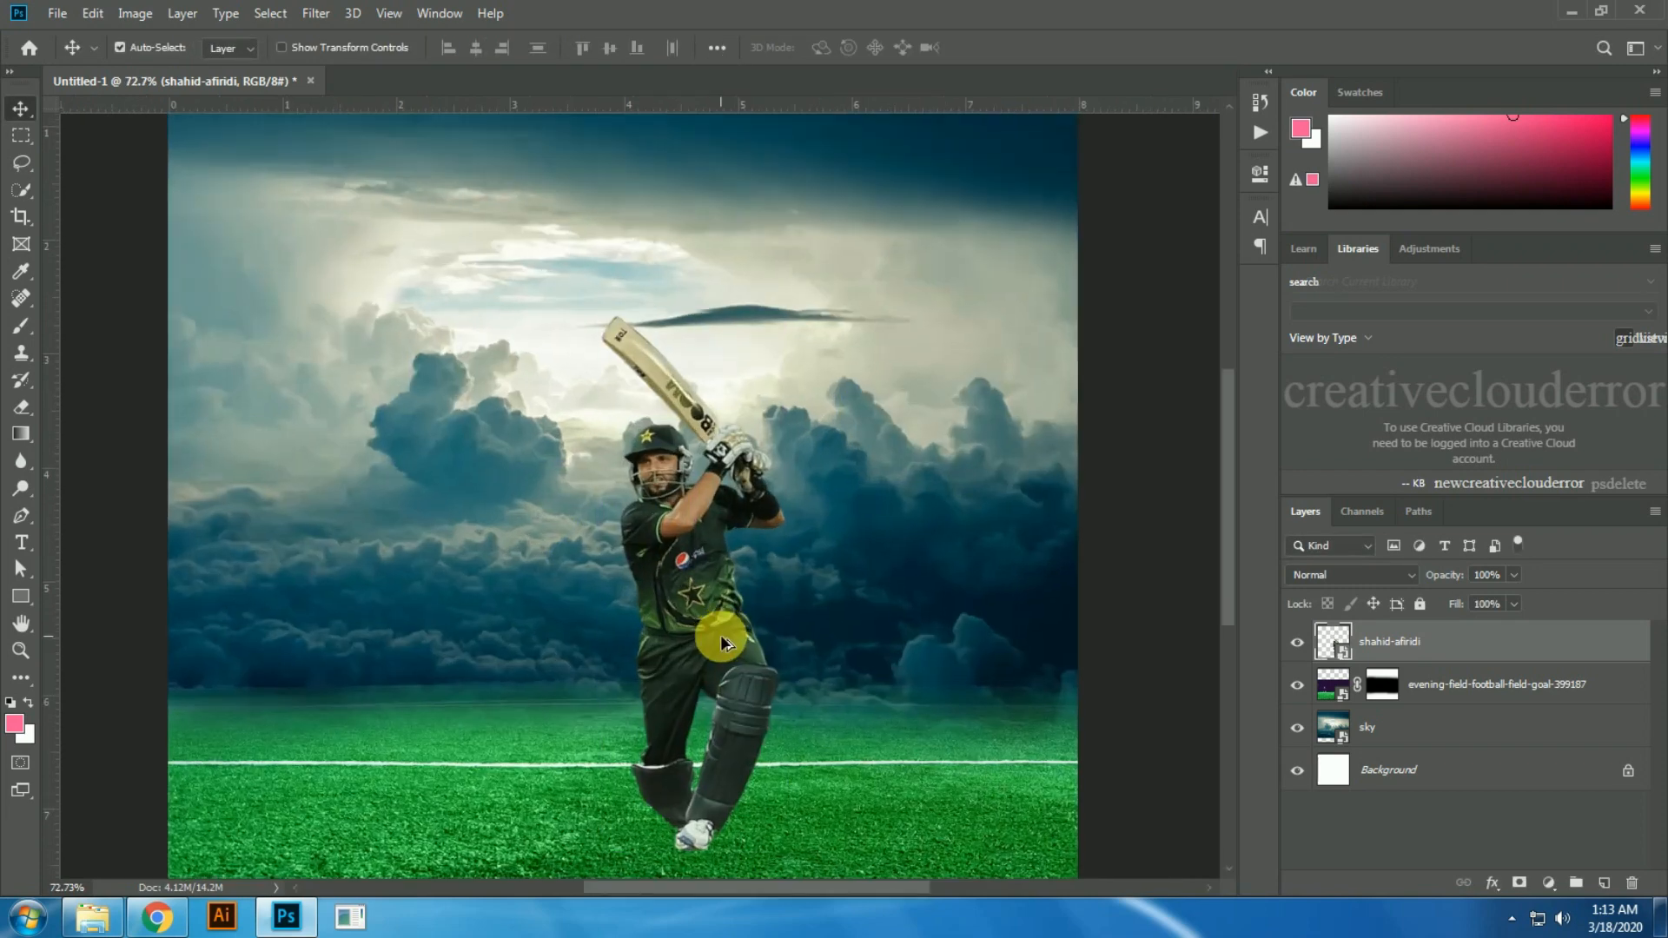
Step: Enlarge the cricketer slightly with Free Transform
key("ctrl+t")
scroll(719, 635, "down", 3)
left_click_drag(793, 376, 828, 327)
key("Return")
scroll(793, 577, "up", 8)
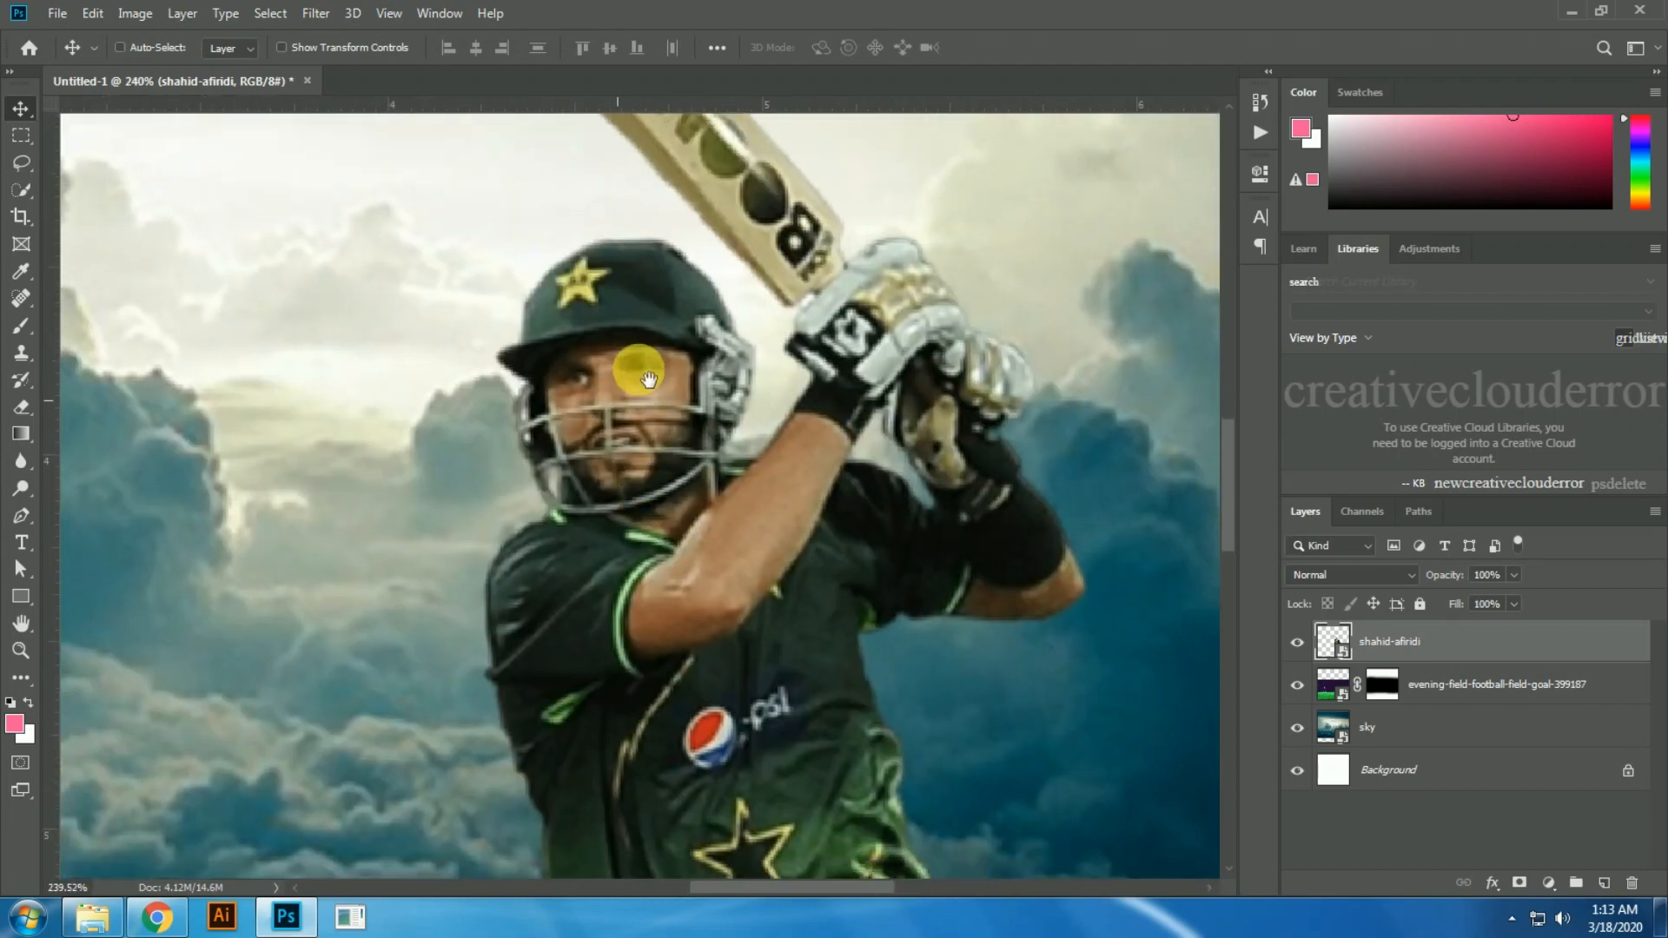
scroll(649, 380, "down", 6)
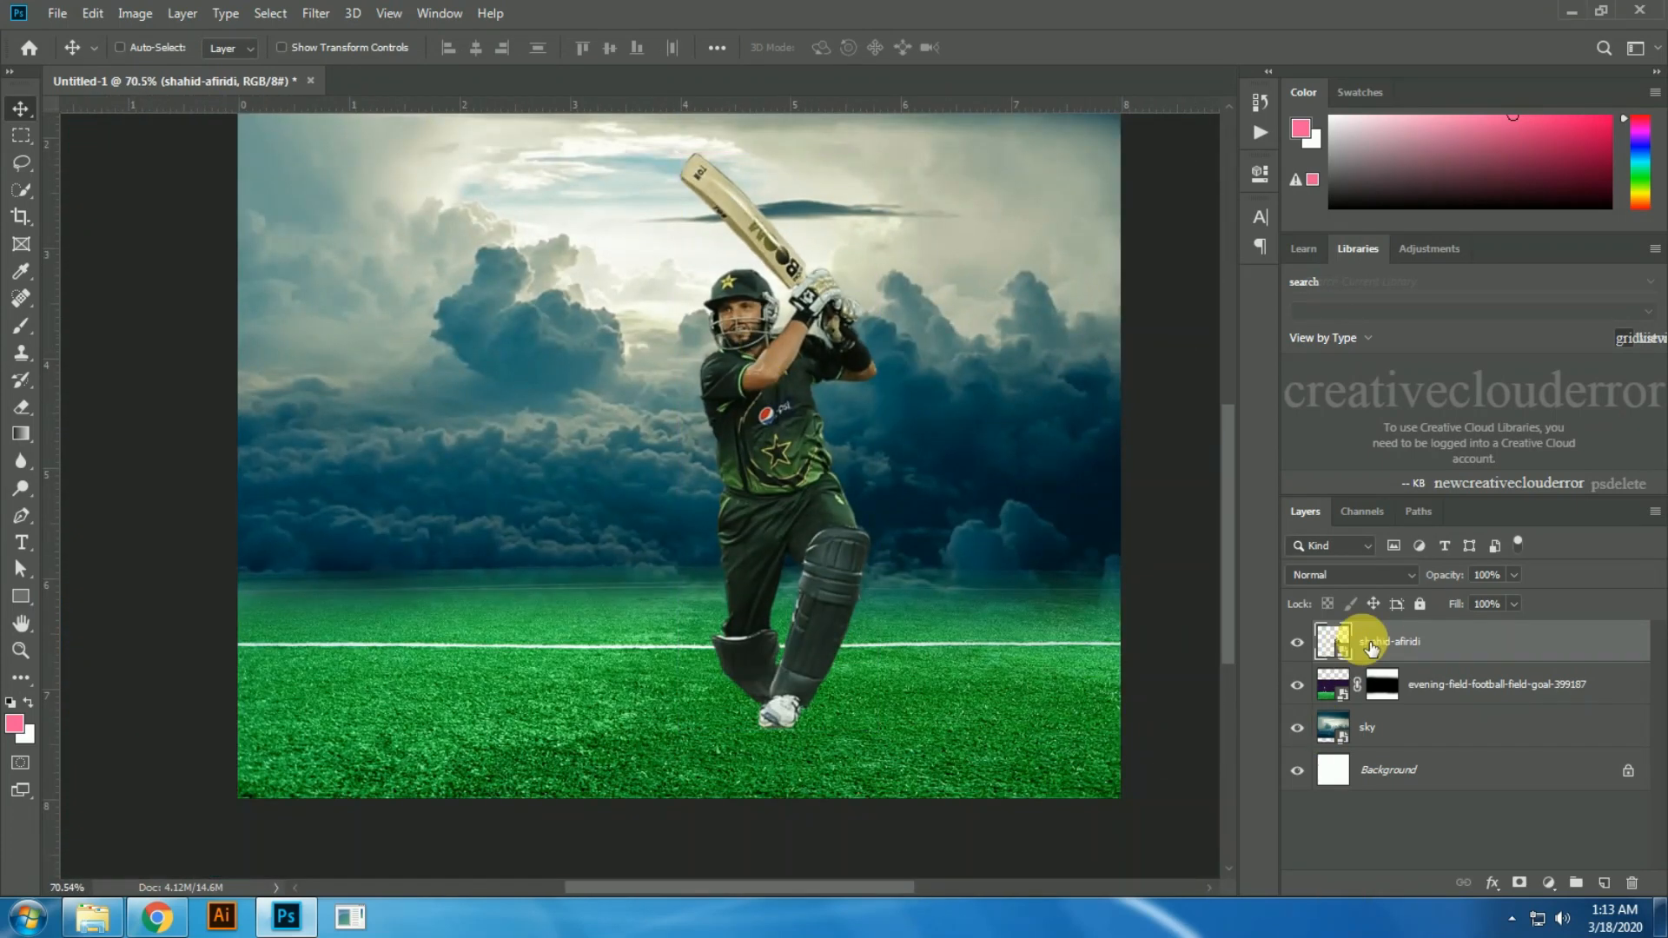
Step: On a new layer, paint a single black dab with a 200 px Soft Round brush on the grass beside the cricketer
left_click(1604, 884)
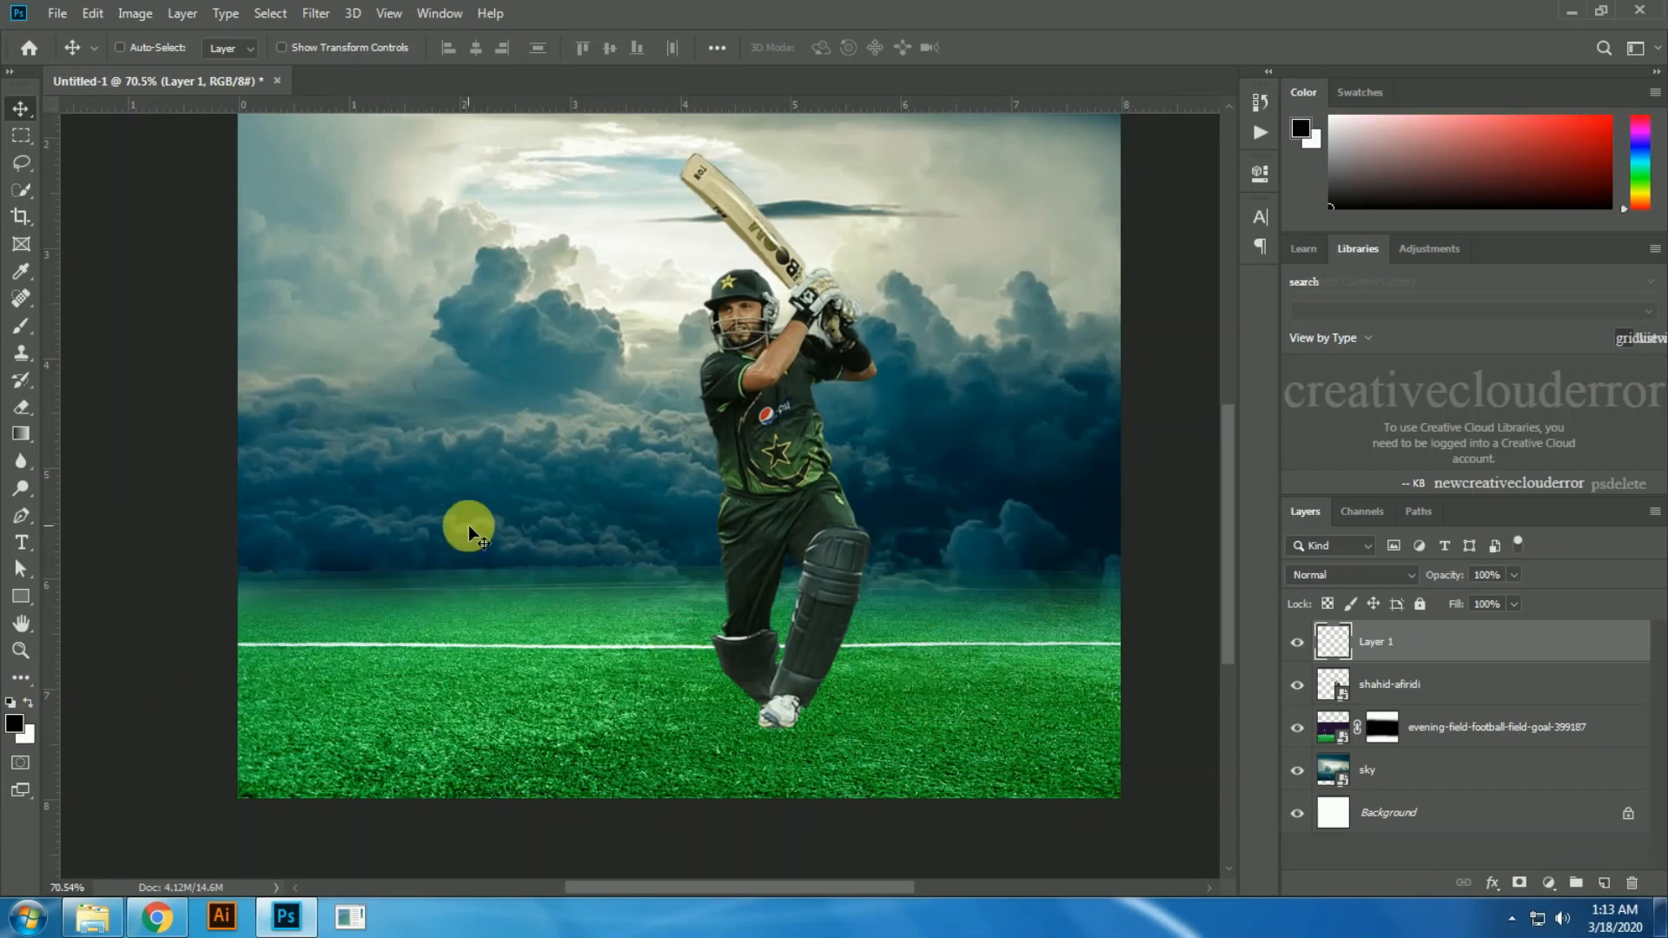
key("b")
right_click(575, 490)
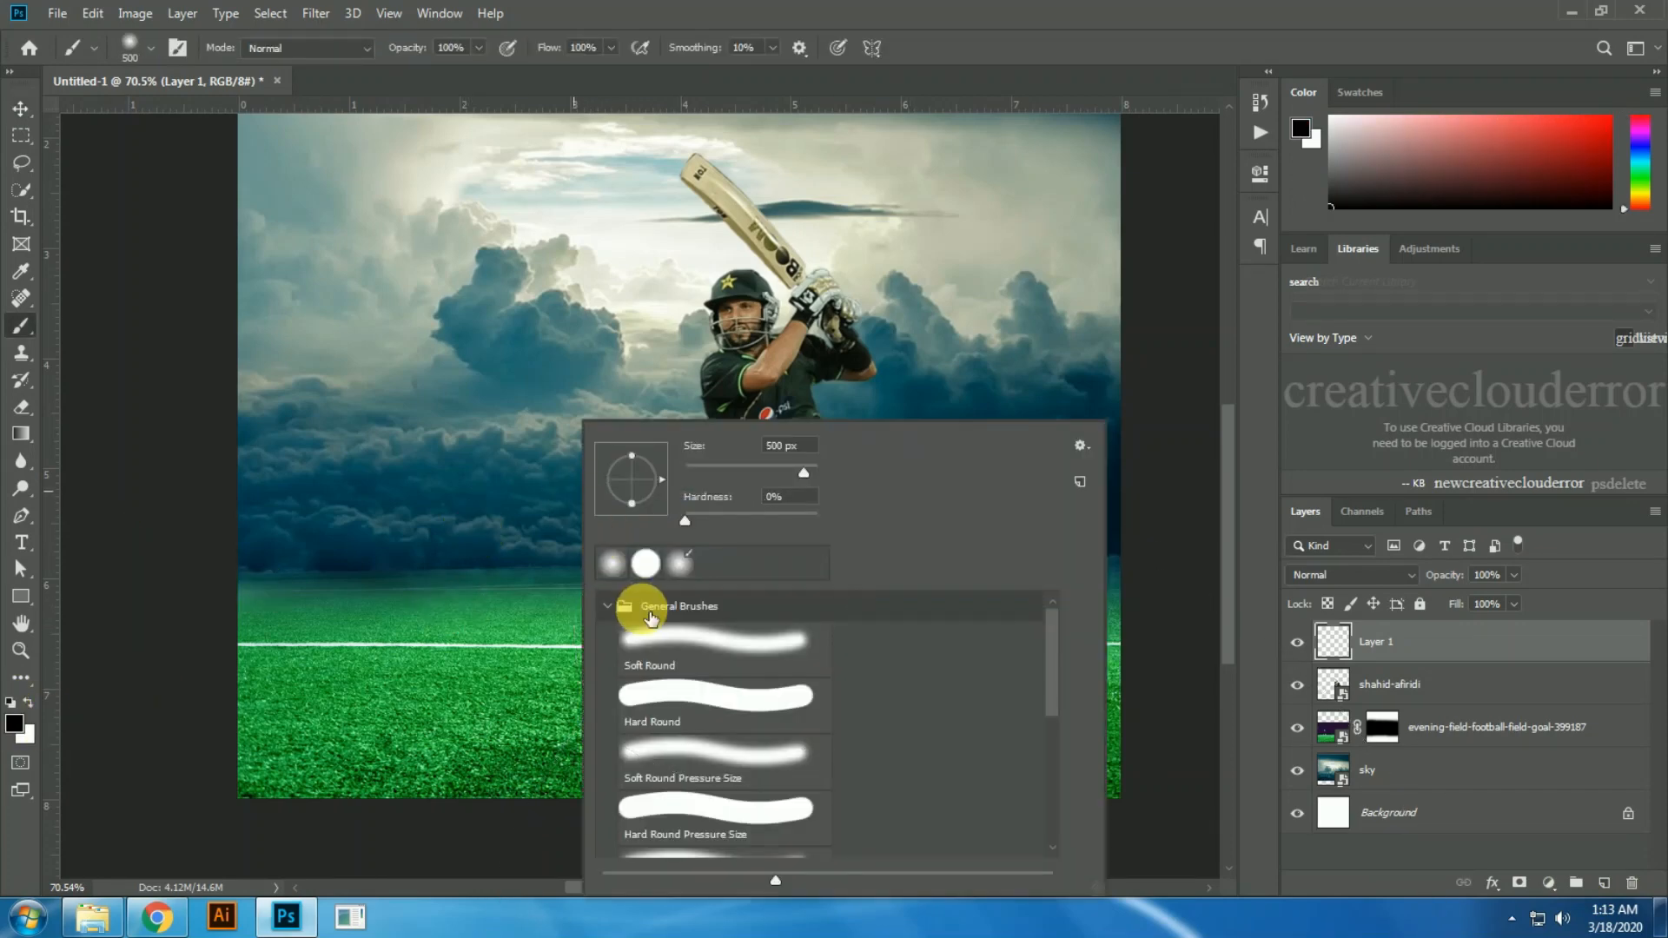
left_click(645, 637)
left_click(488, 527)
key("bracketleft")
key("bracketleft")
key("bracketleft")
key("bracketleft")
left_click(618, 674)
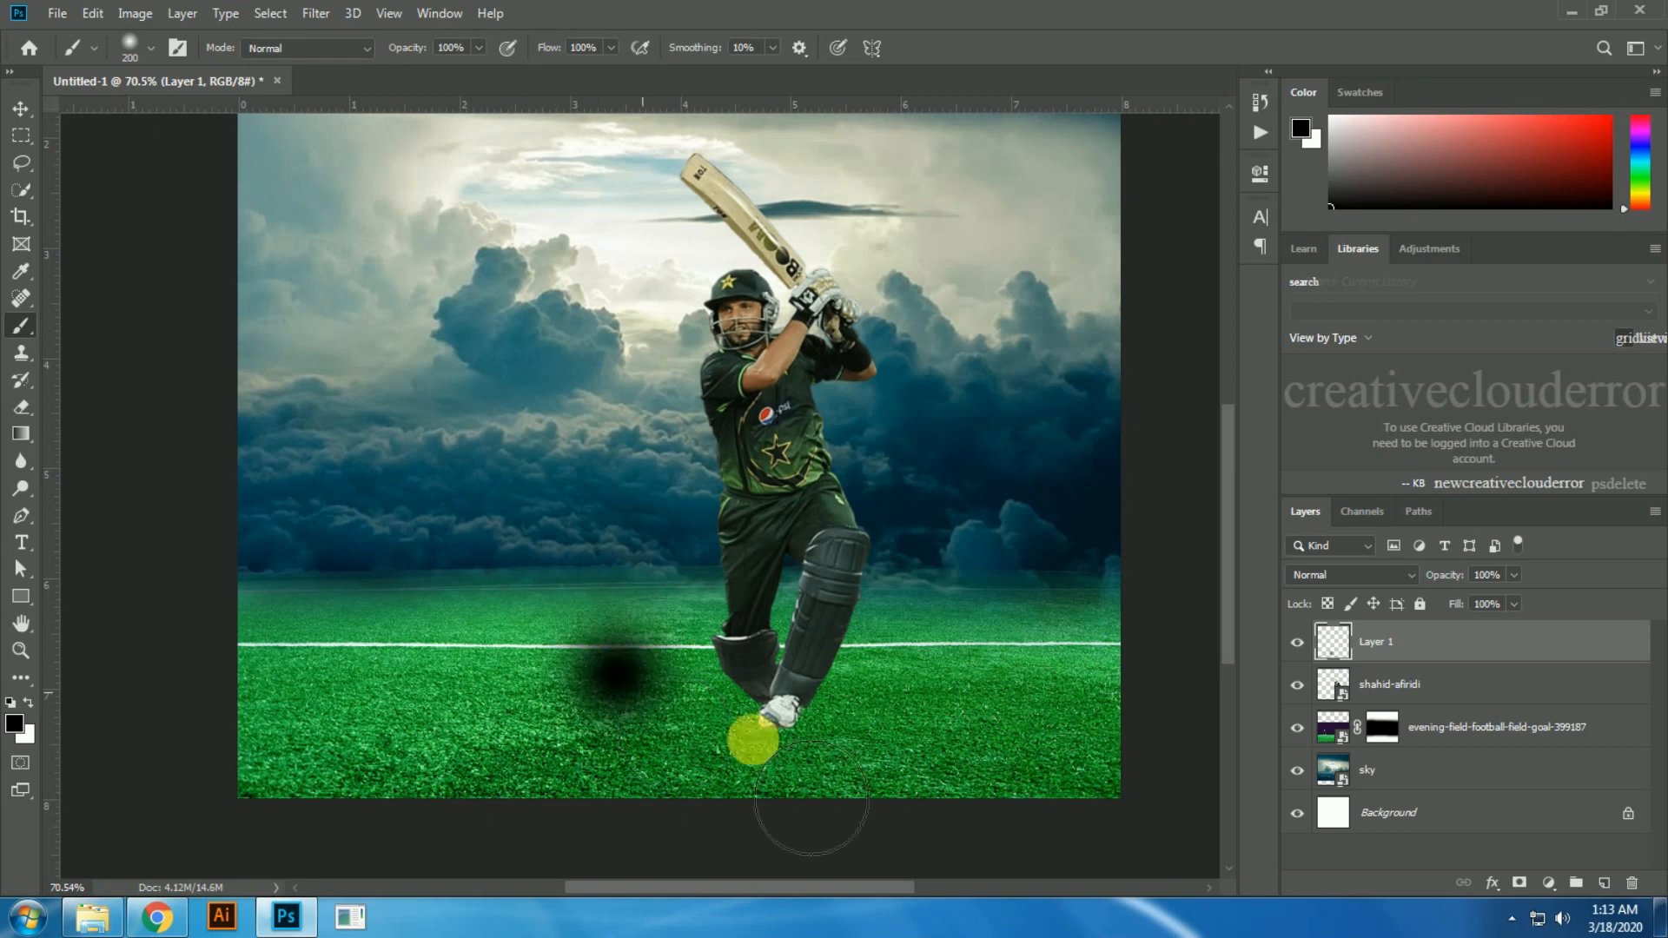
key("v")
Step: Distort the black dab with Free Transform into a narrow slanted shadow running back from the cricketer's foot
key("ctrl+t")
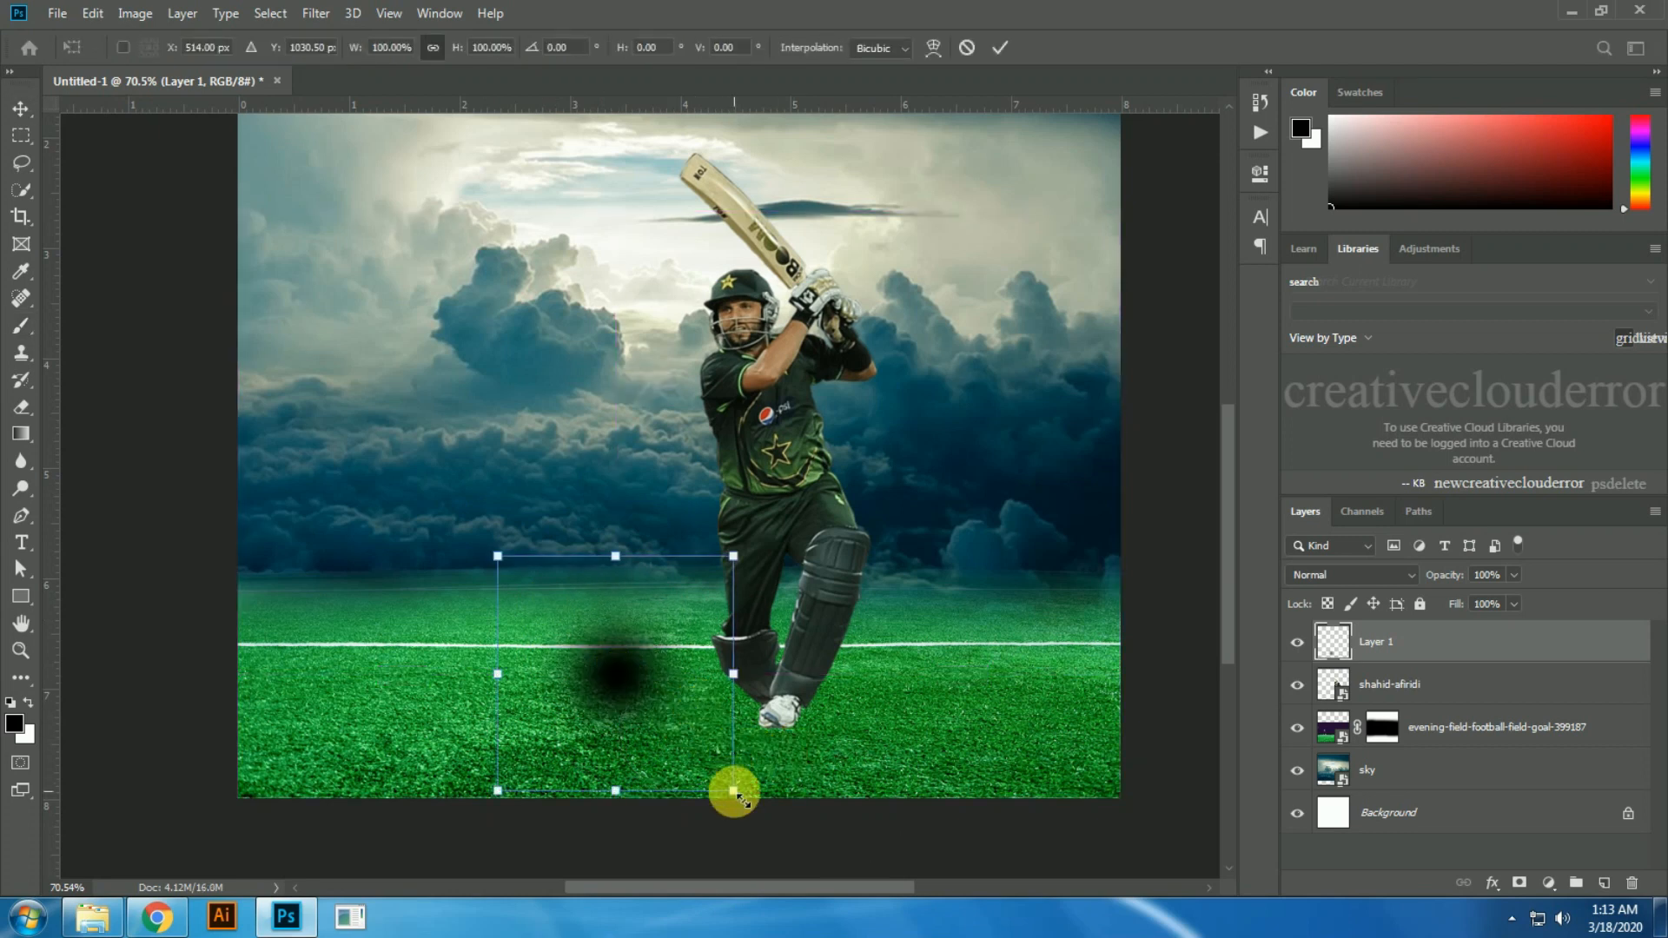
left_click_drag(735, 793, 913, 787)
mouse_move(497, 790)
left_mouse_down()
mouse_move(642, 781)
mouse_move(688, 808)
left_mouse_up()
mouse_move(704, 591)
left_mouse_down()
mouse_move(679, 633)
mouse_move(700, 687)
left_mouse_up()
left_click_drag(501, 574, 429, 540)
left_click_drag(702, 823, 746, 753)
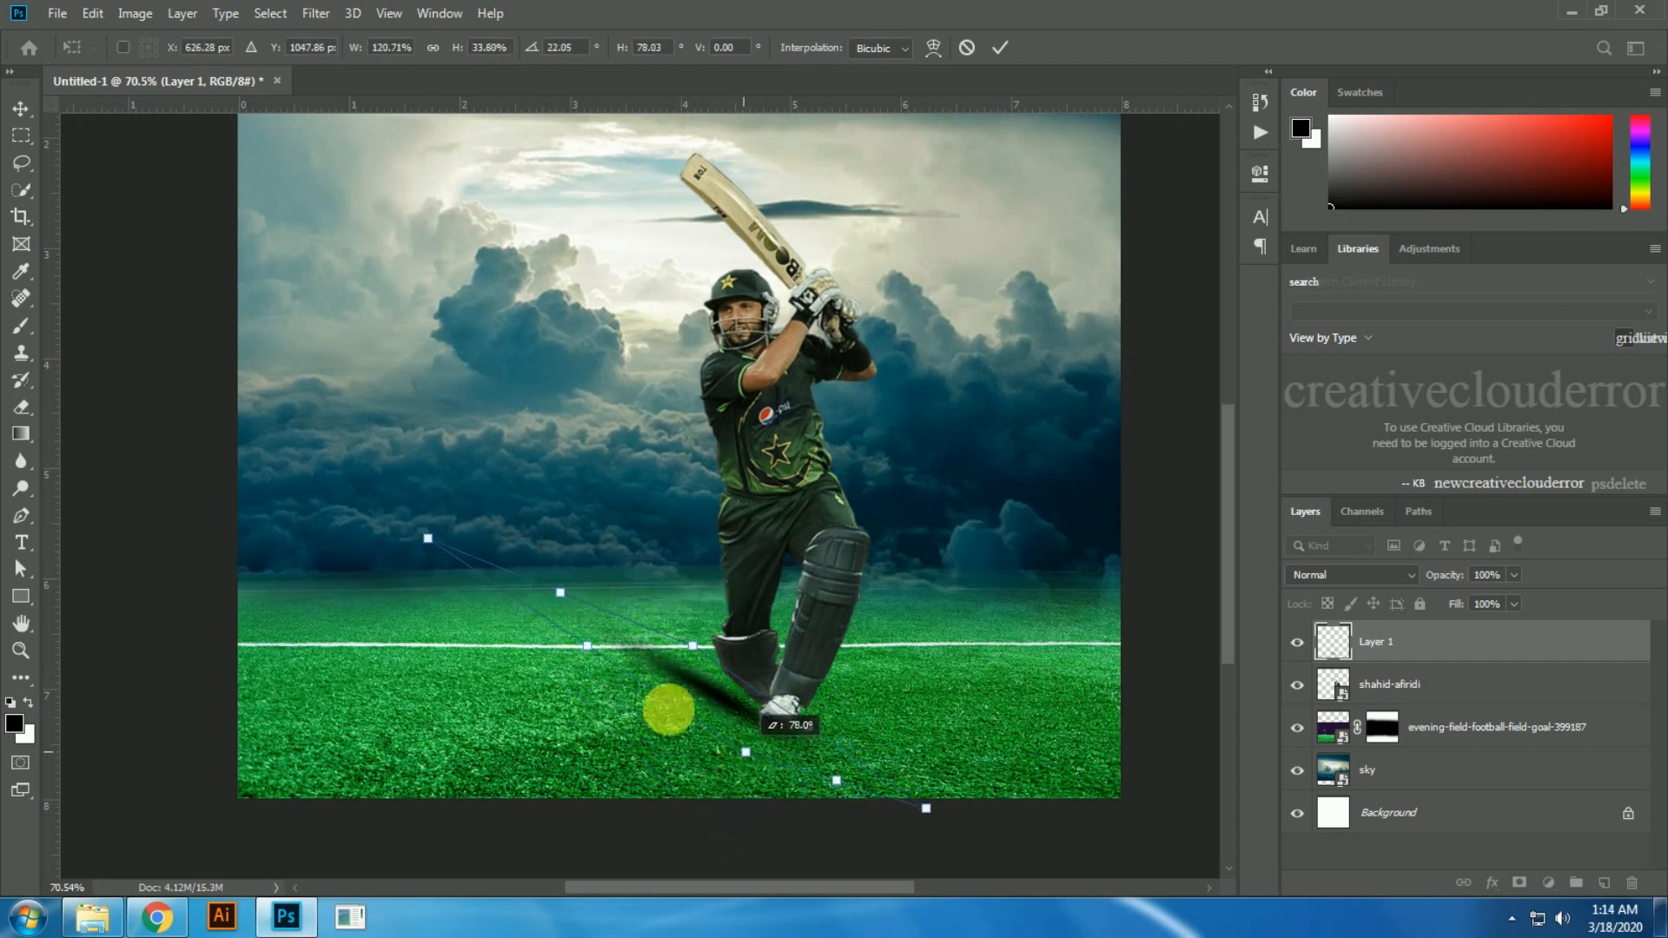
left_click_drag(587, 644, 575, 669)
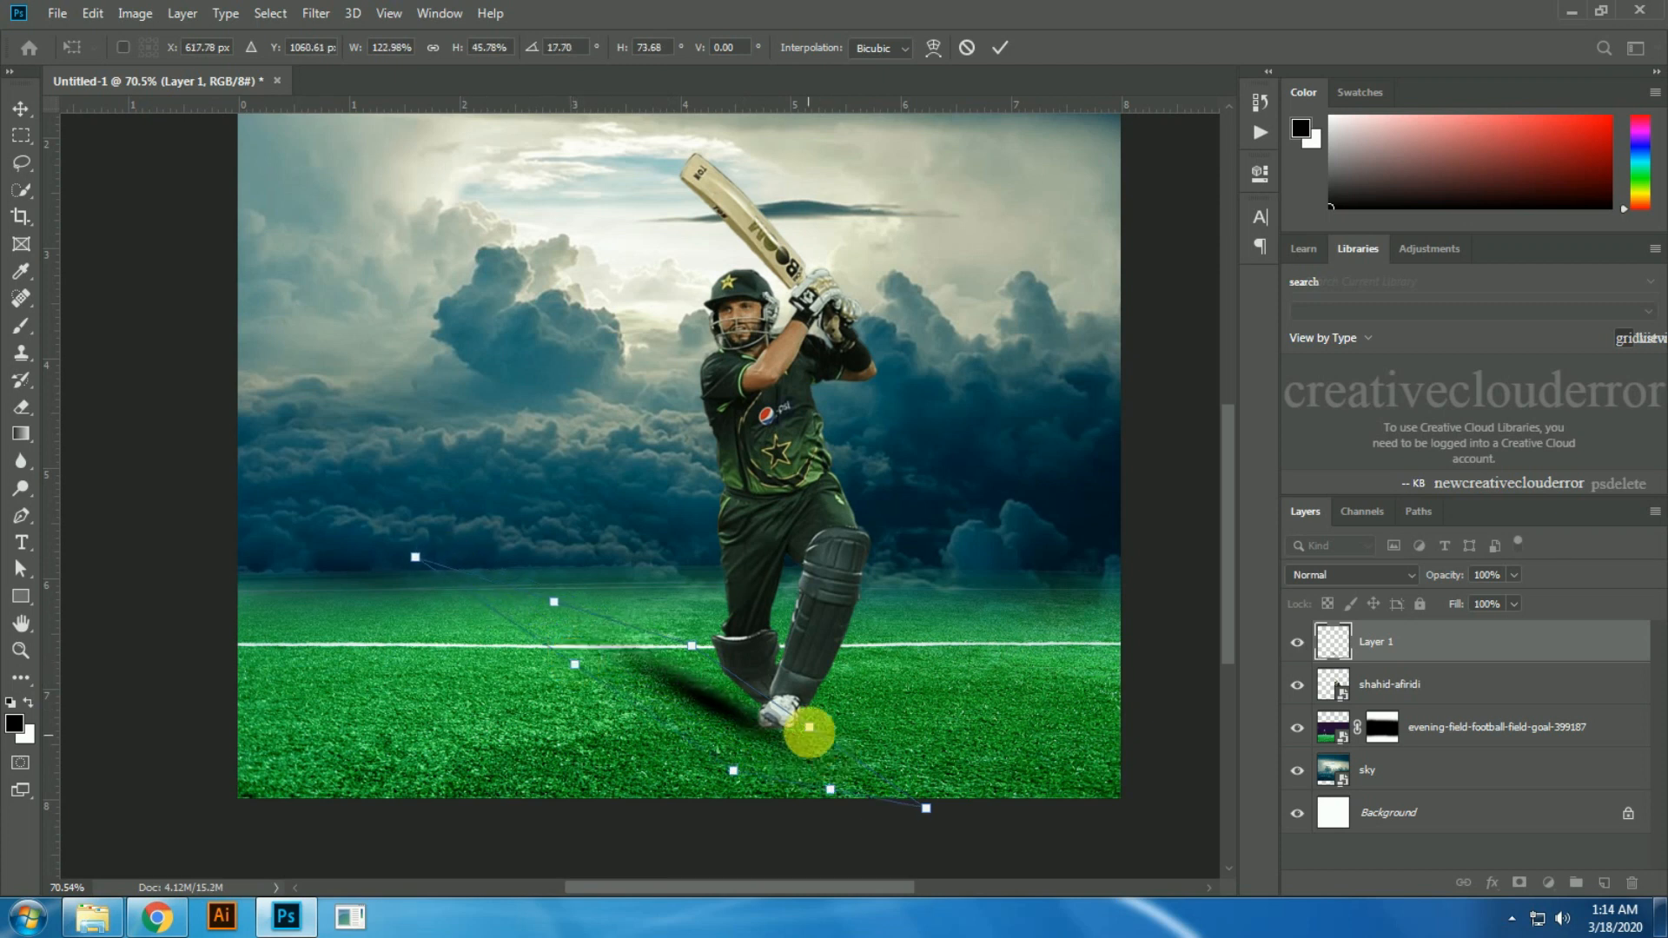
left_click_drag(809, 728, 804, 708)
left_click_drag(654, 608, 648, 596)
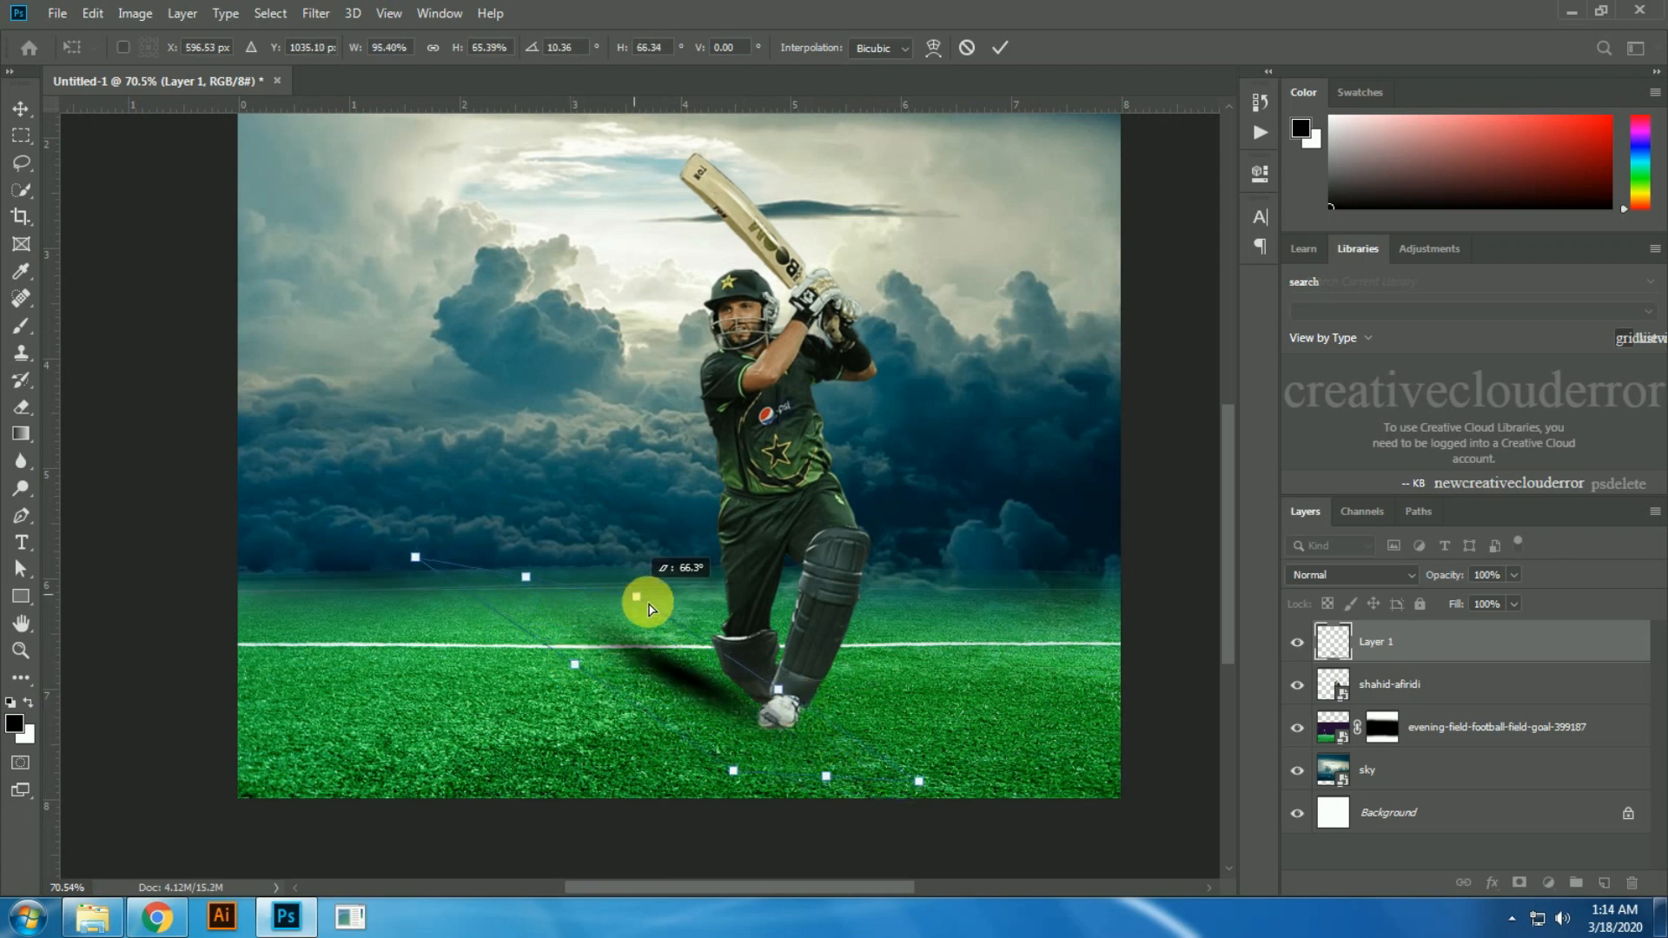
left_click_drag(413, 561, 382, 539)
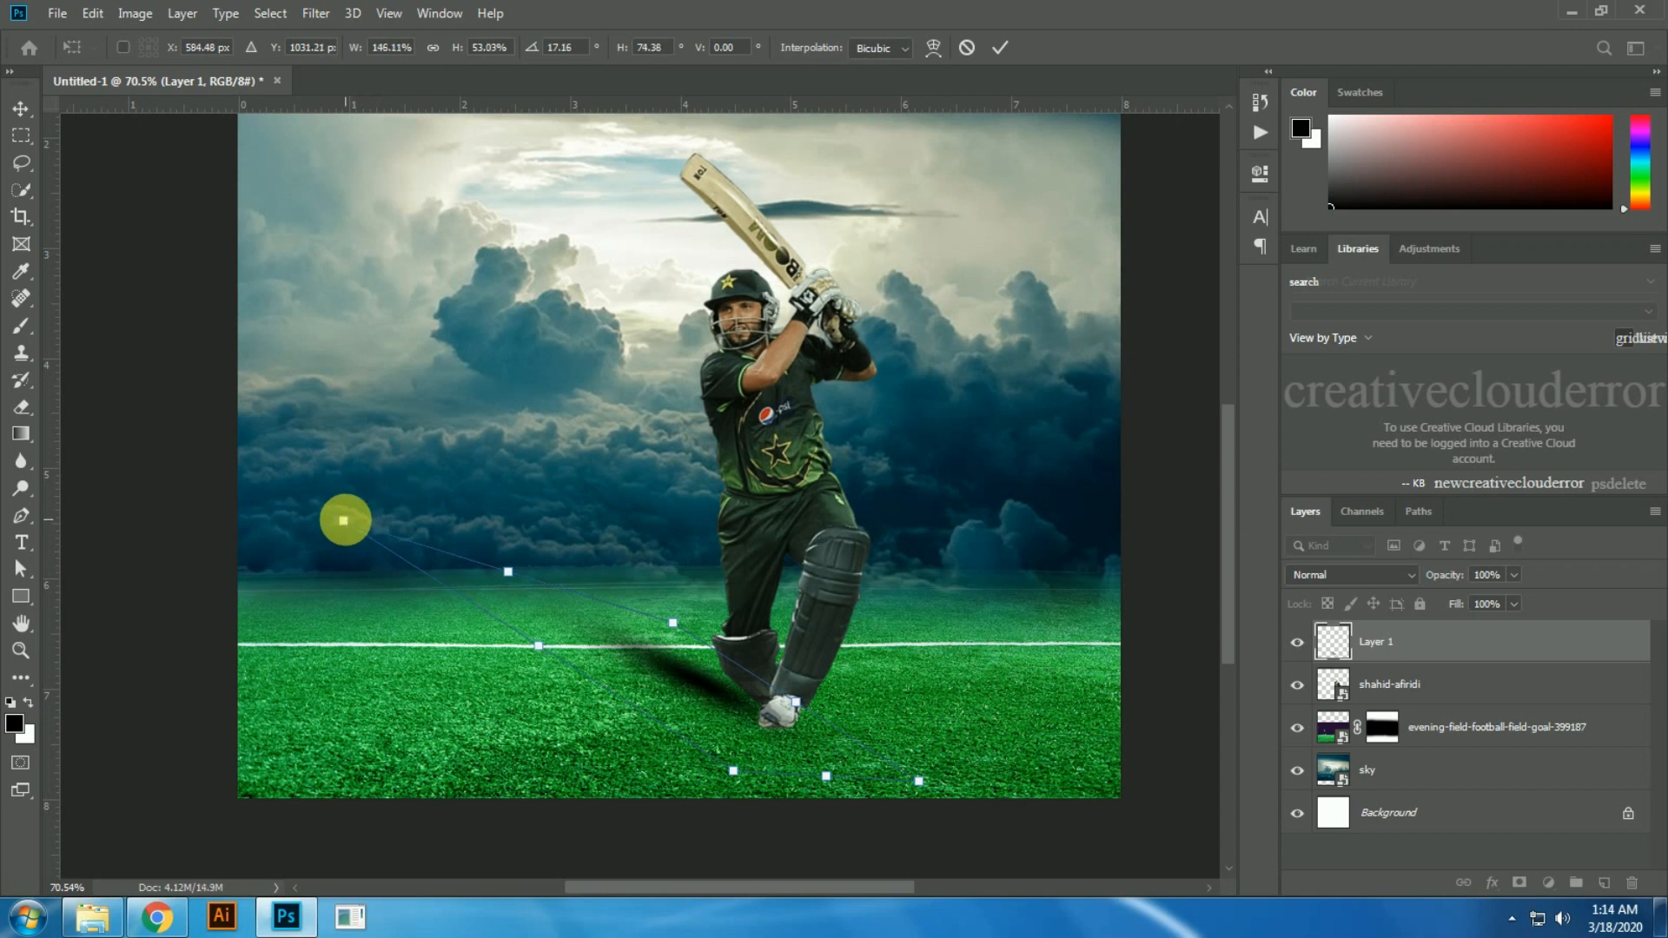
Step: Rename the dab's layer as shadow and move it below the cricketer layer
left_click(1336, 639)
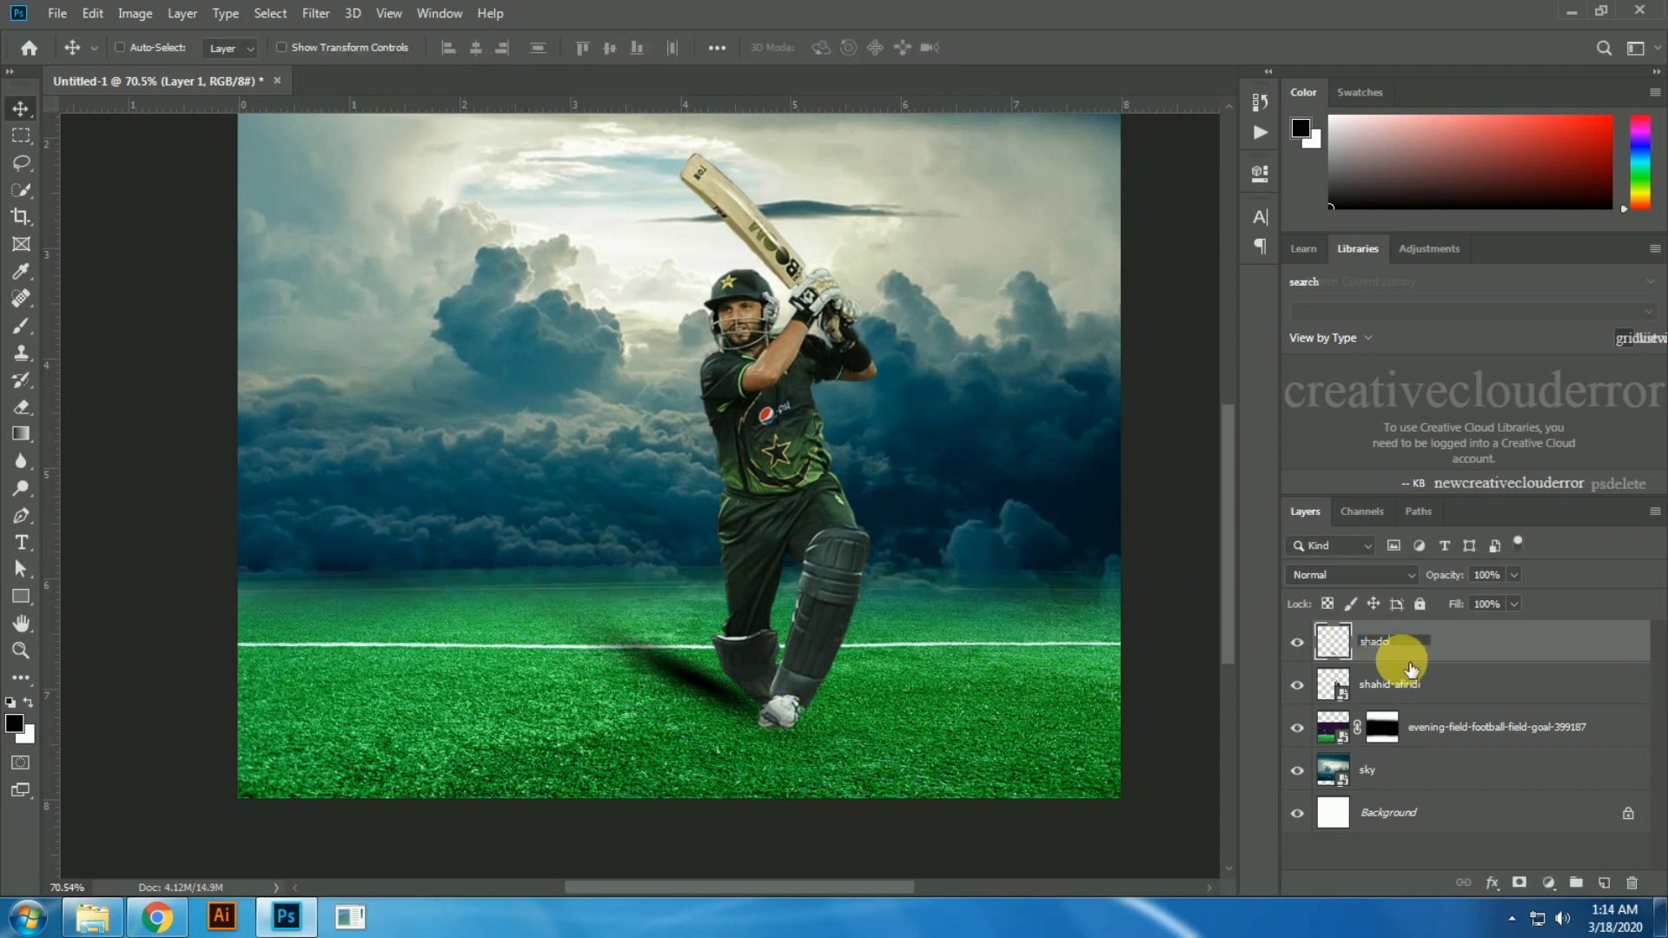
left_click_drag(1411, 668, 1411, 669)
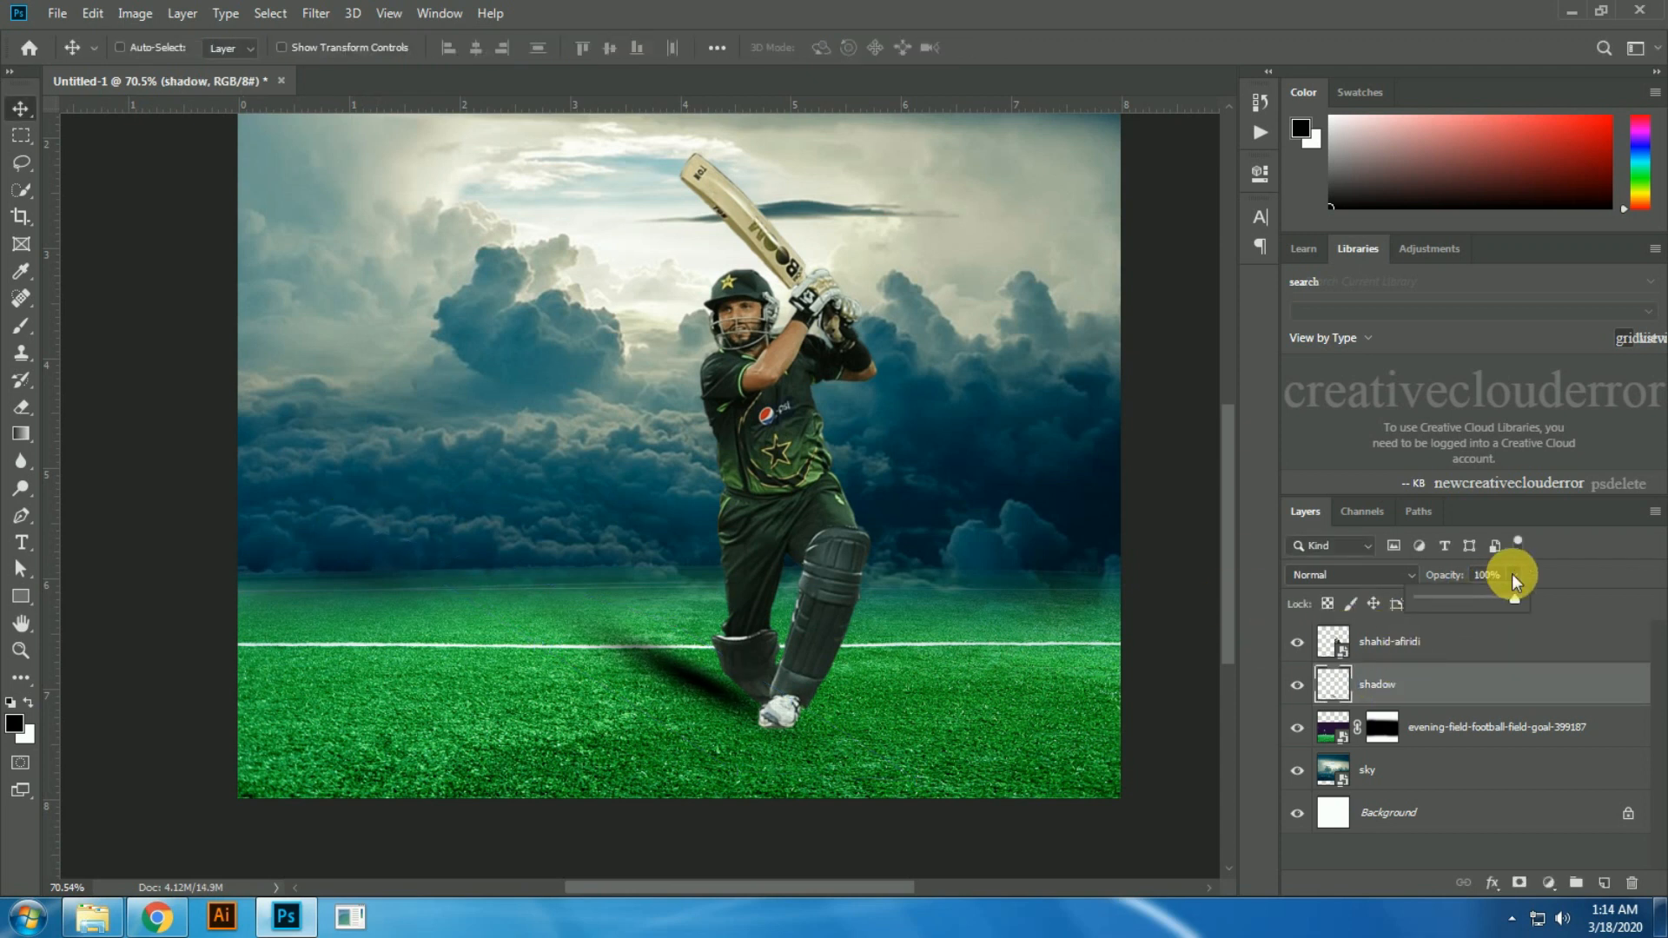
Step: Set the shadow layer's opacity to 50%
left_click(1482, 576)
type("50")
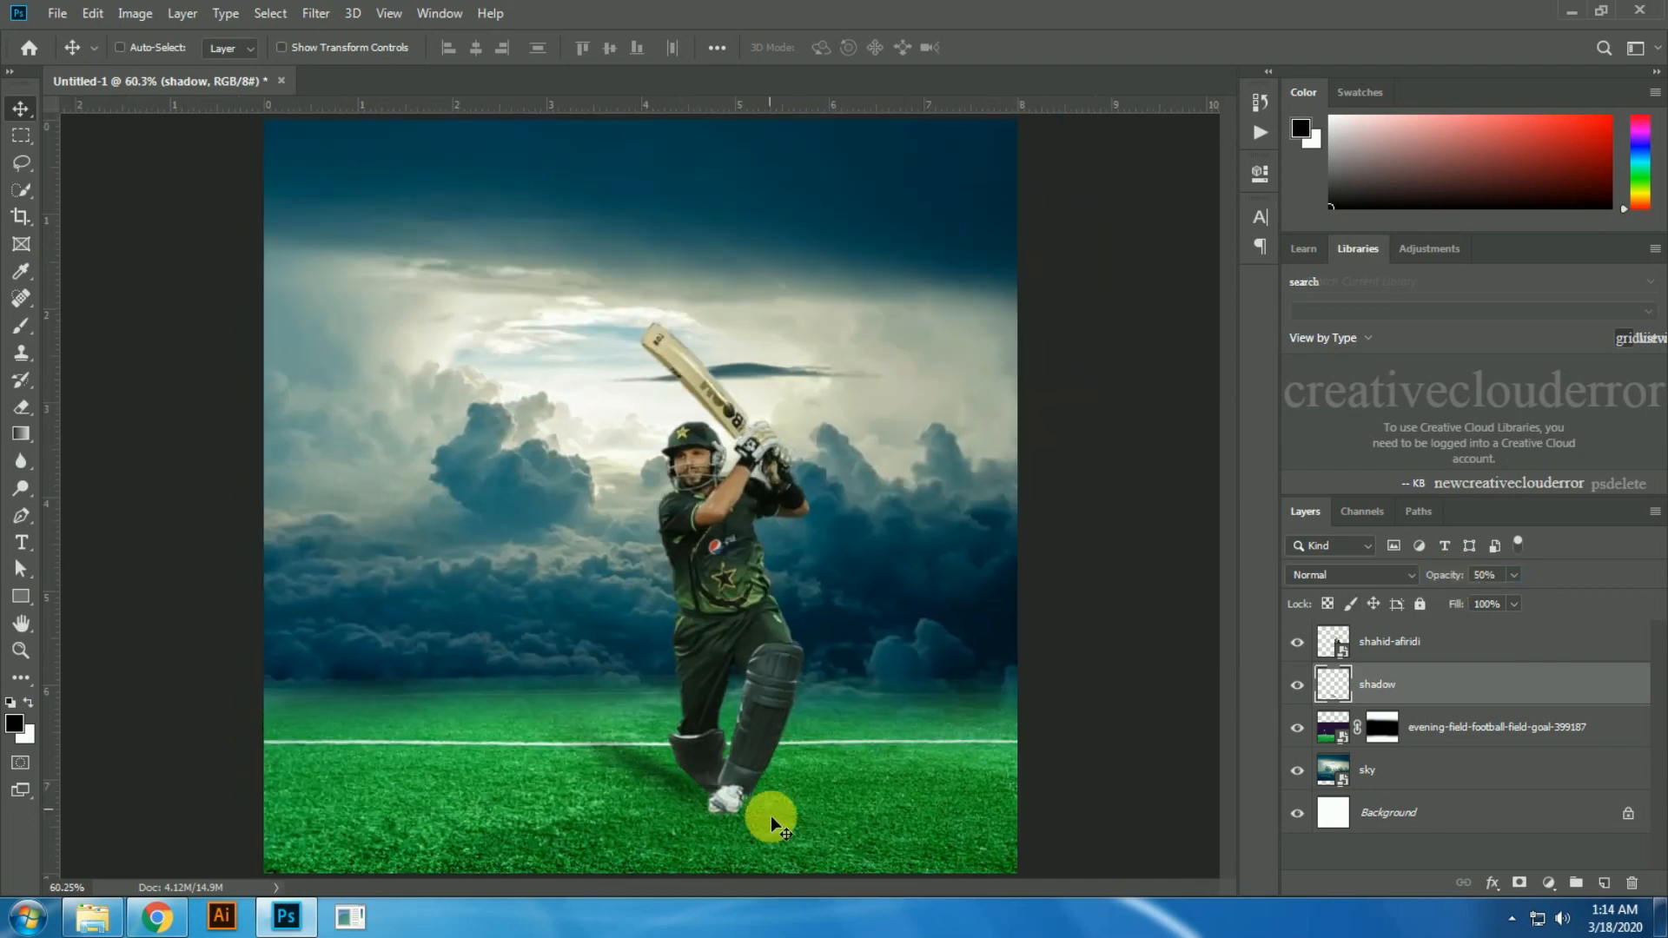
left_click_drag(770, 816, 680, 794)
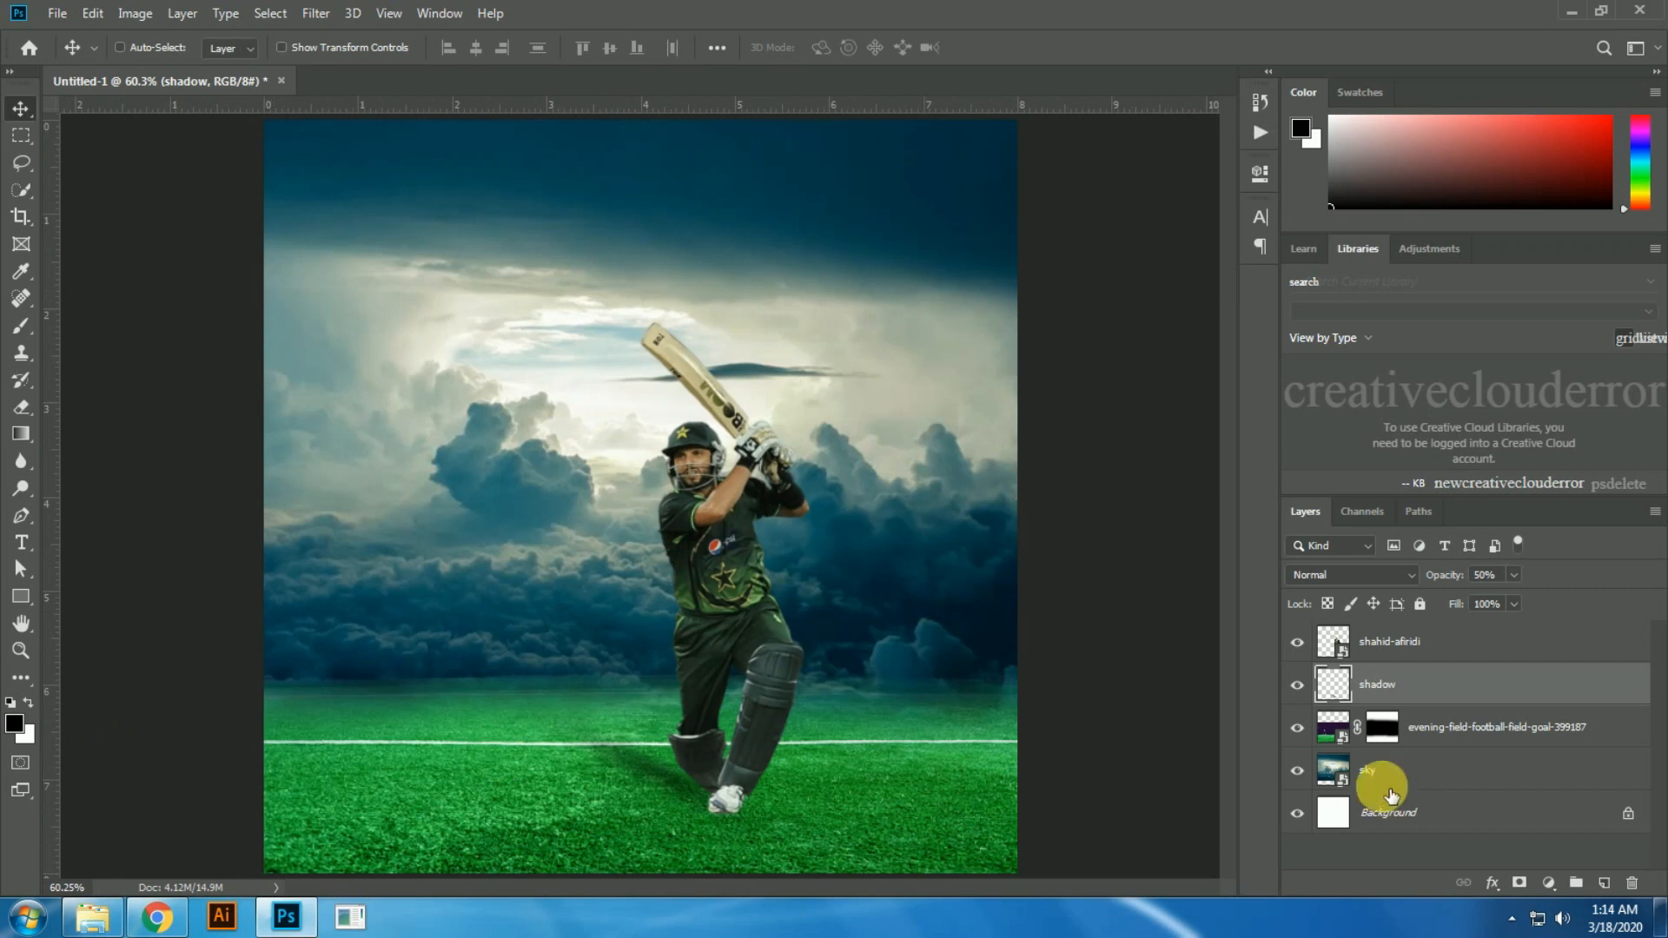
Step: Apply a Motion Blur to the sky layer with an angle of 0° and a distance of 36 pixels
left_click(1387, 772)
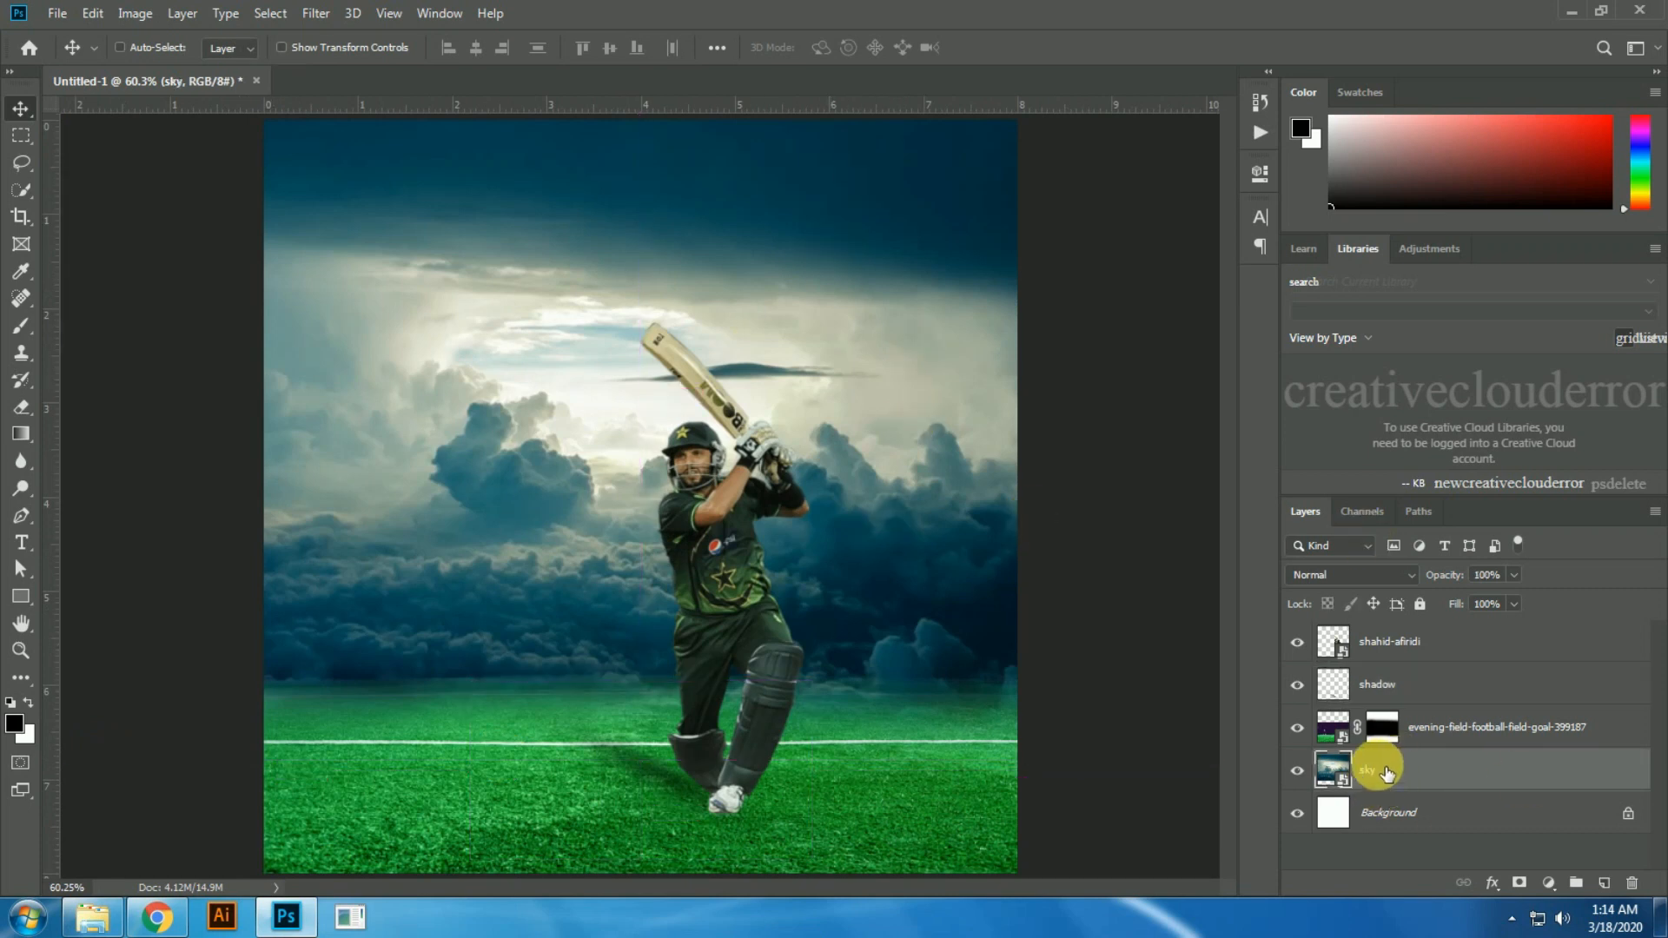
left_click(315, 13)
mouse_move(357, 271)
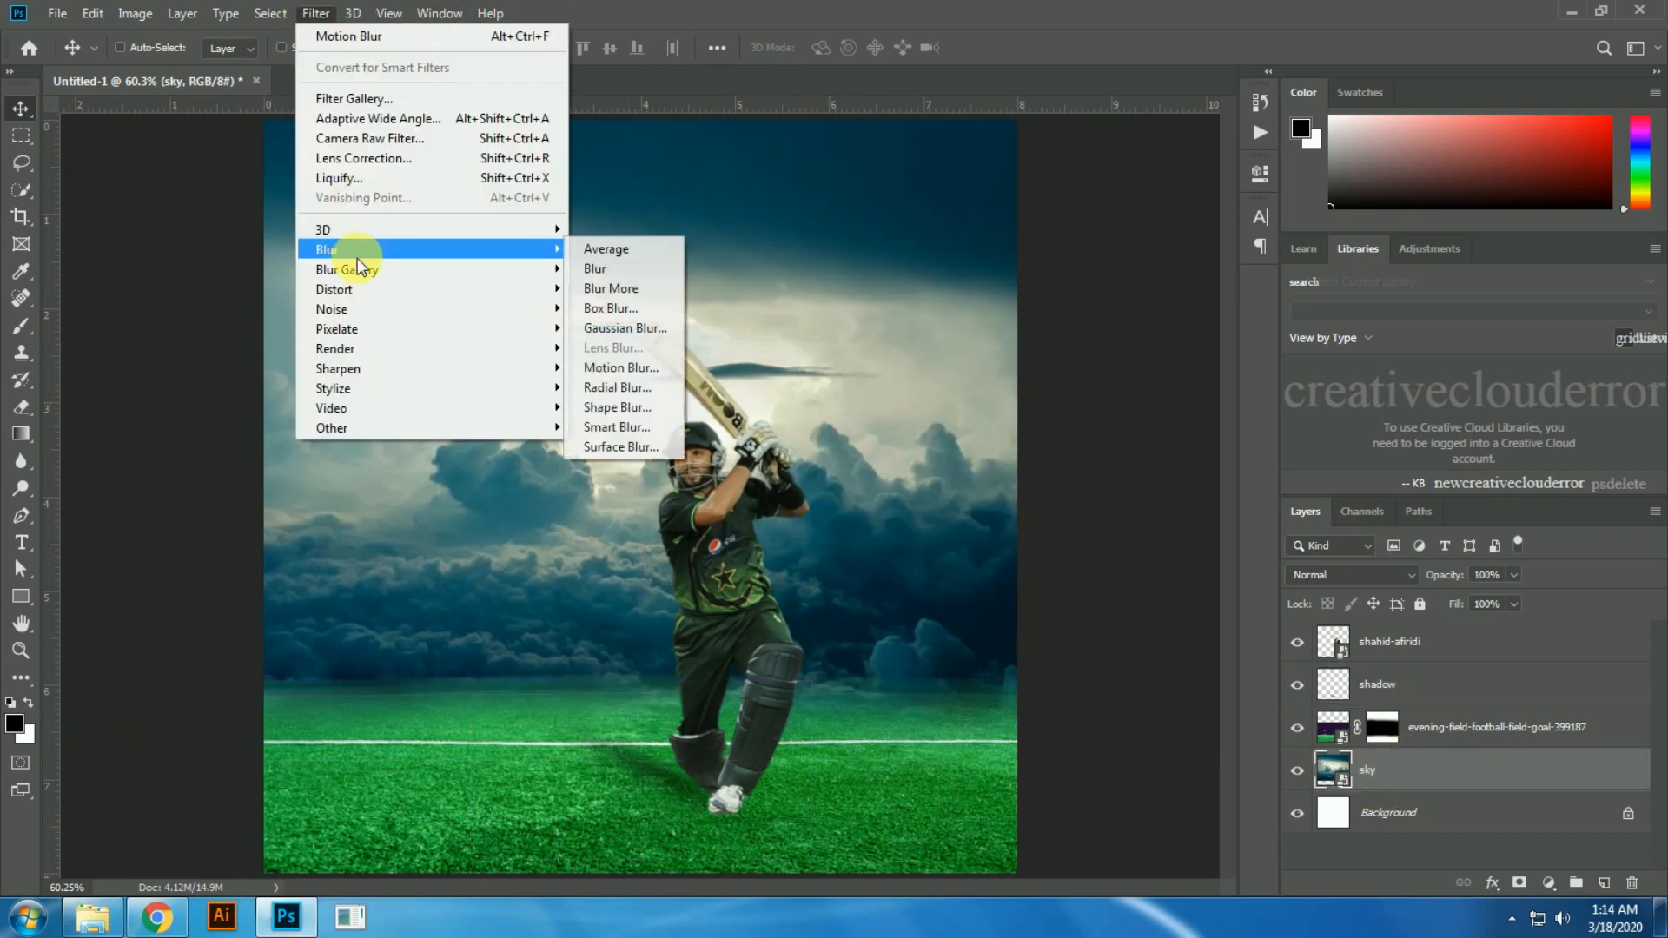
left_click(634, 378)
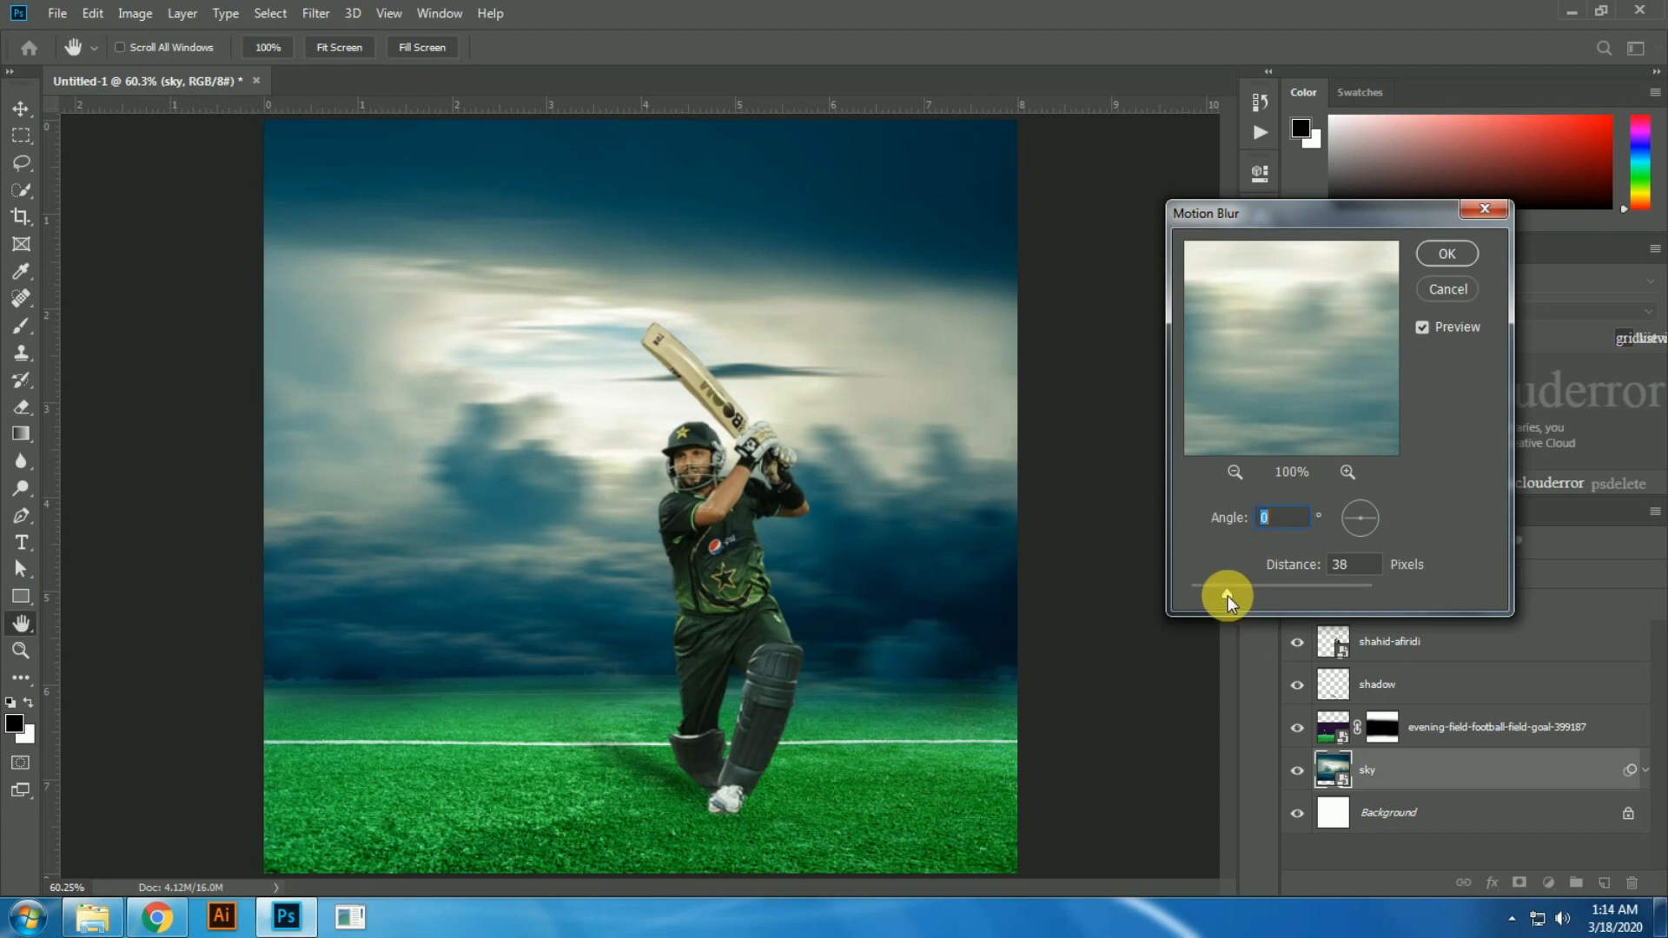
mouse_move(1228, 596)
left_mouse_down()
mouse_move(1212, 595)
mouse_move(1227, 593)
left_mouse_up()
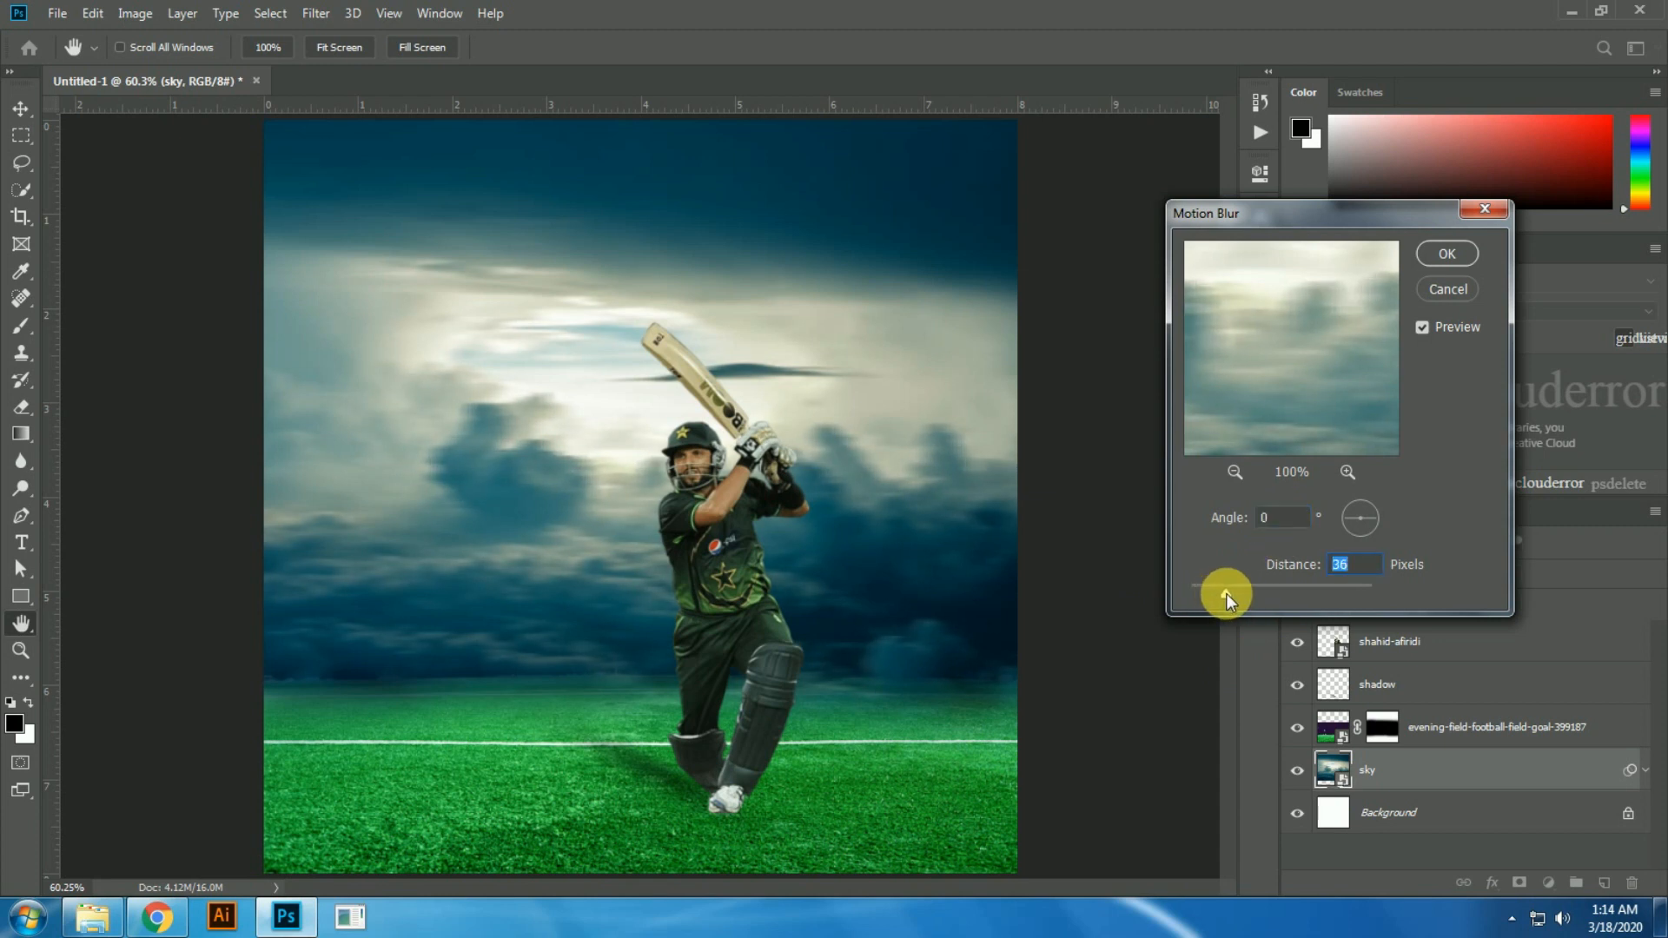
key("Return")
Step: Copy the slogan "winners never quit and quitters never play cricket" from New Text Document in the 7th video folder and return to Photoshop
left_click(1390, 648)
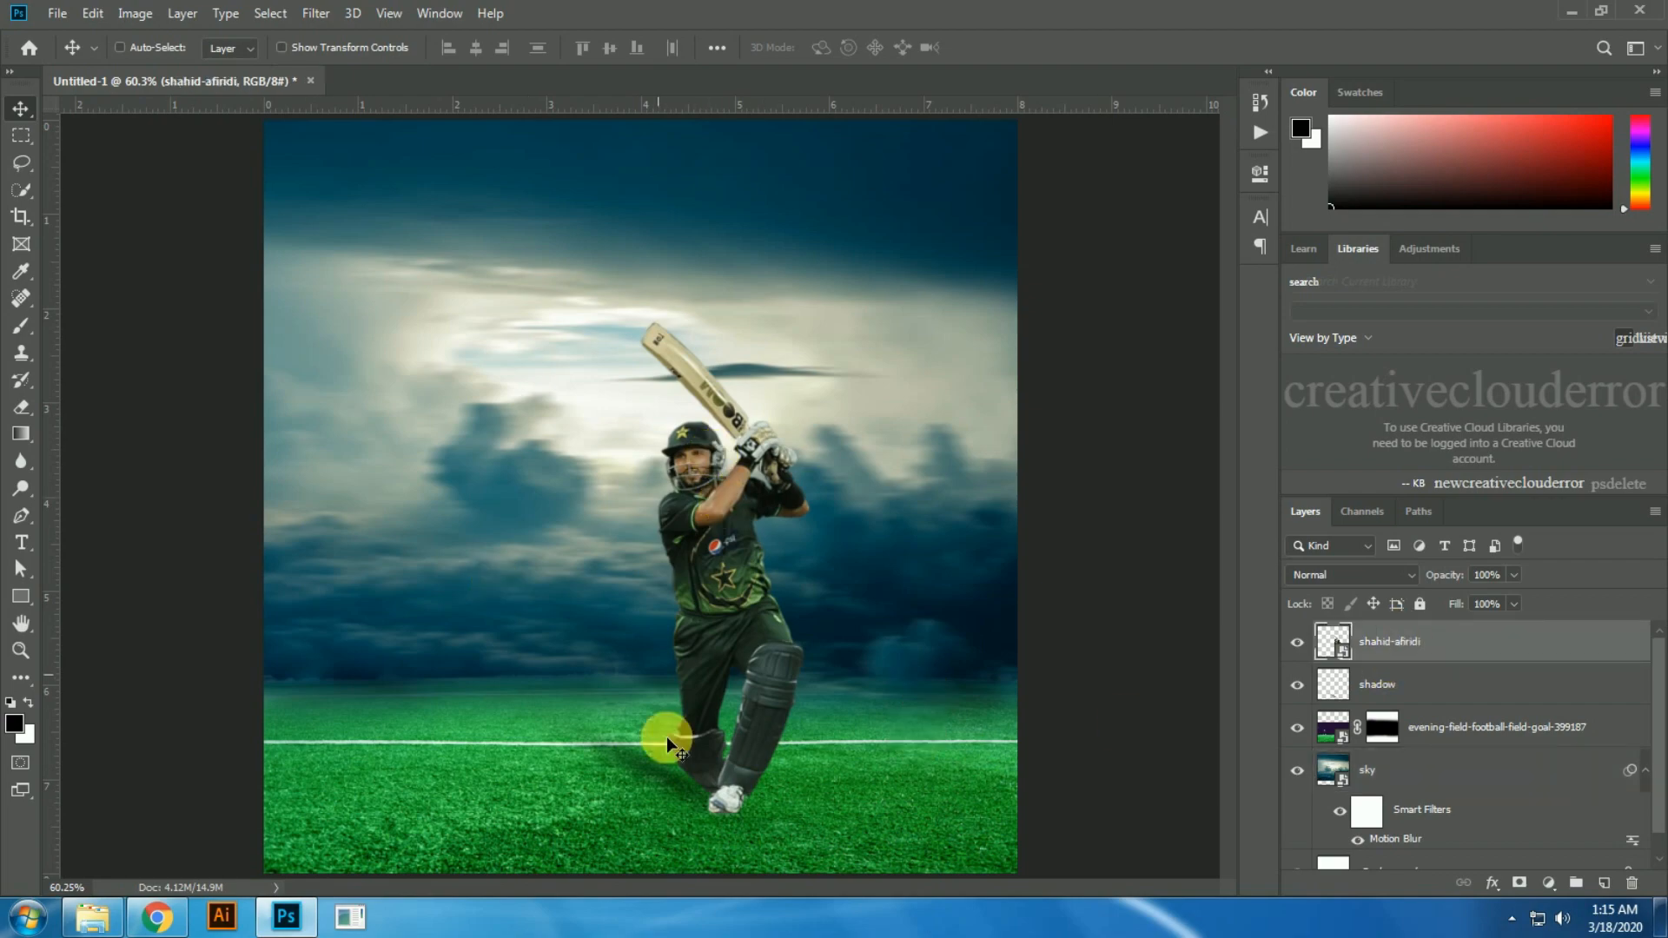
left_click(92, 918)
double_click(690, 156)
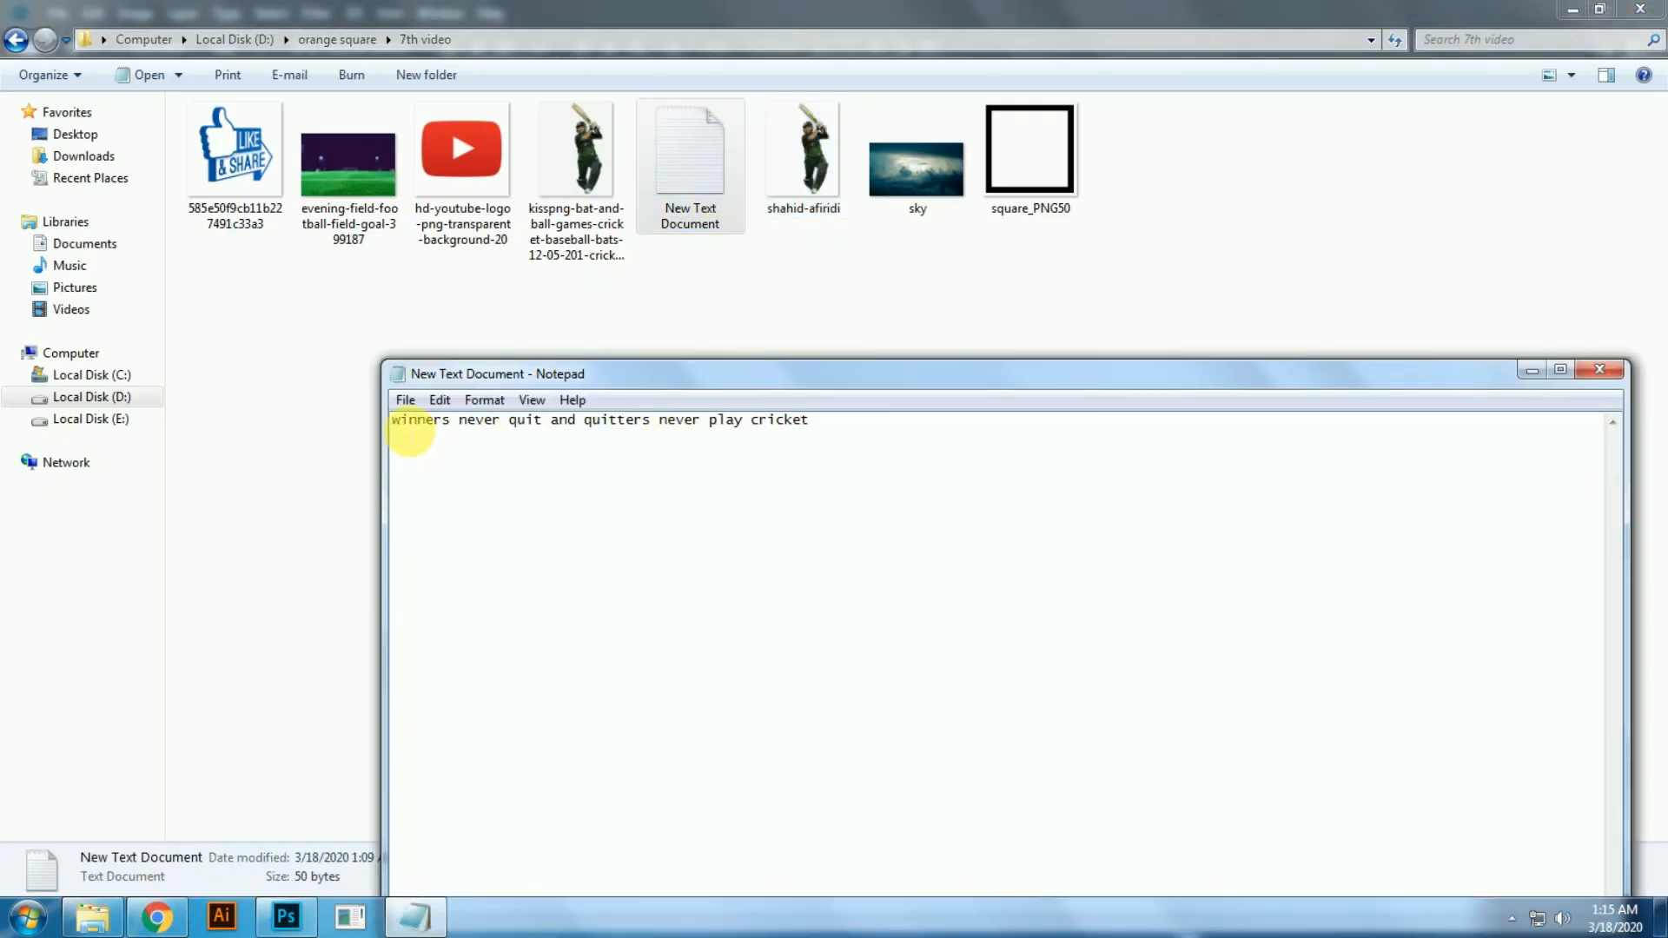
left_click_drag(704, 421, 402, 435)
key("ctrl+c")
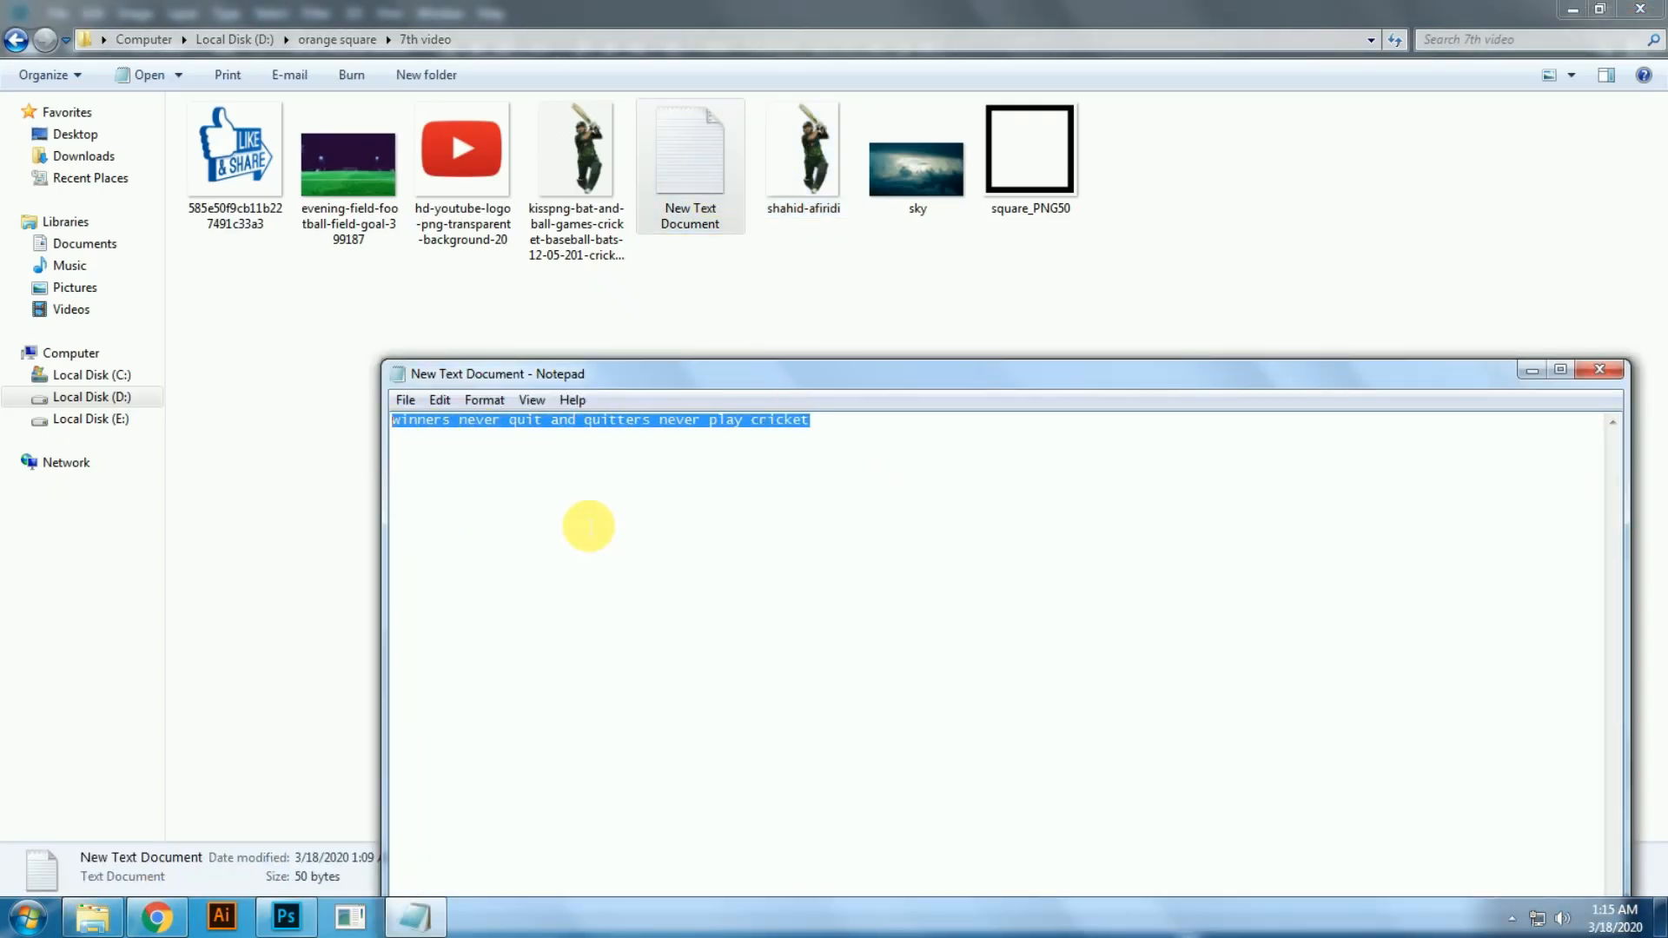
key("alt+Tab")
Step: Paste the slogan as a 46 pt Bebas text layer above the cricketer and shift it right so it starts inside the canvas
key("t")
left_click(365, 333)
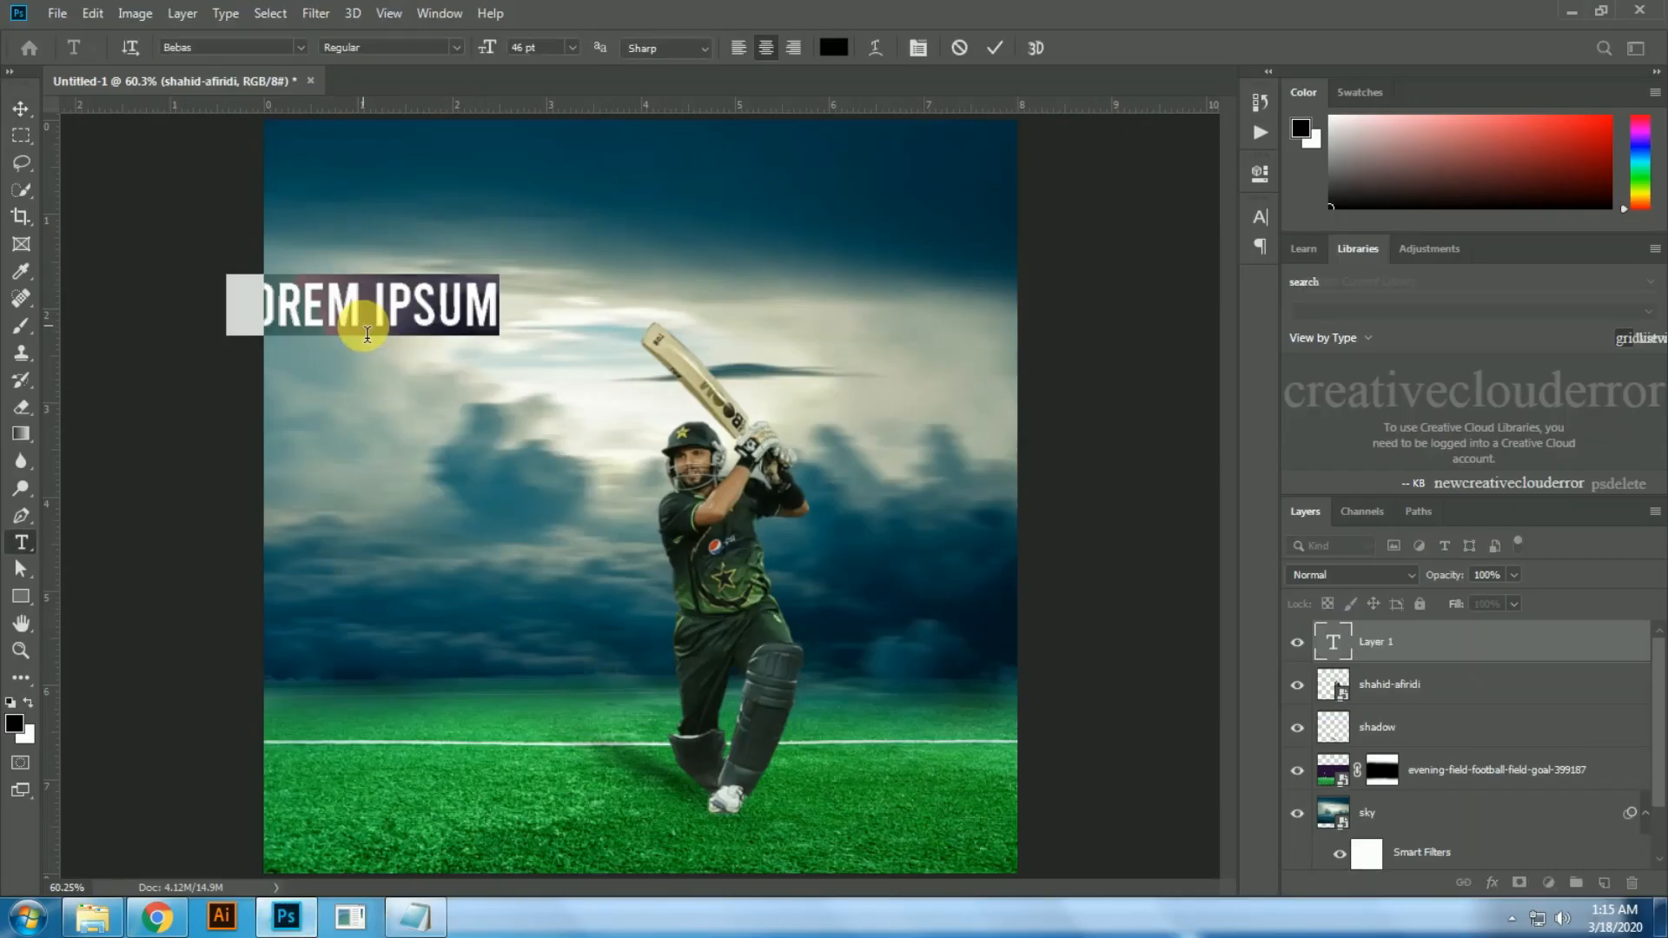
key("ctrl+v")
key("ctrl+Return")
key("v")
left_click_drag(360, 330, 962, 332)
Step: Remove the word "winners" from the slogan and move the remaining line down across the cricketer's chest
key("t")
left_click(608, 327)
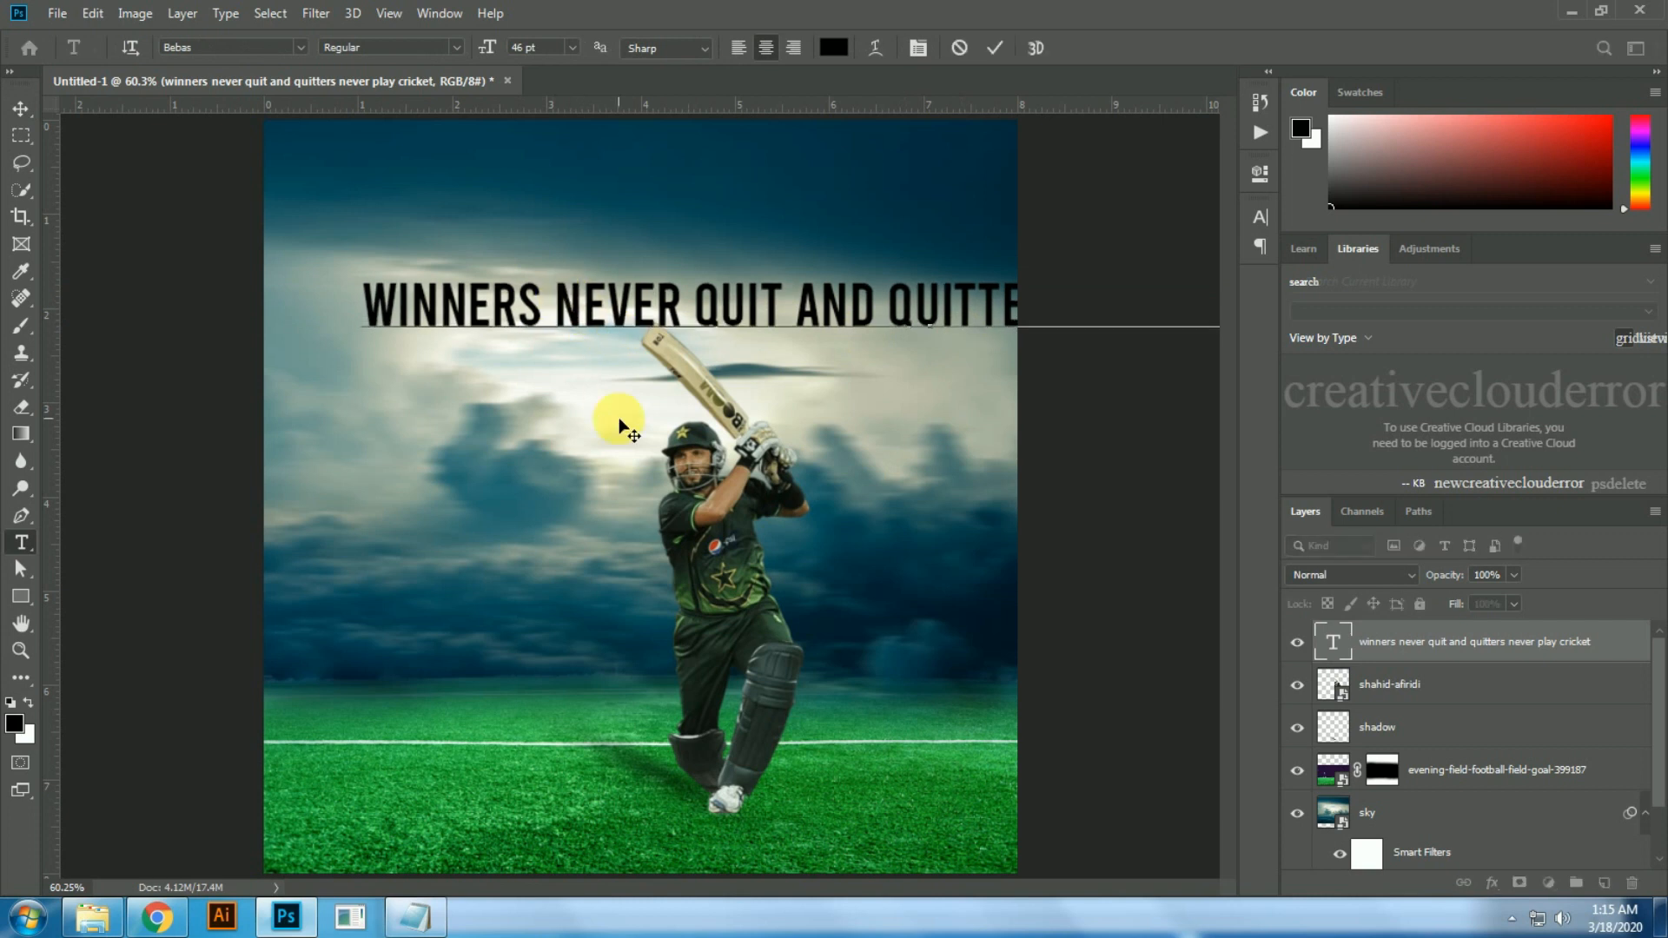
key("BackSpace")
key("shift+Left")
key("shift+Left")
key("shift+Left")
key("shift+Left")
key("shift+Left")
key("shift+Left")
key("shift+Left")
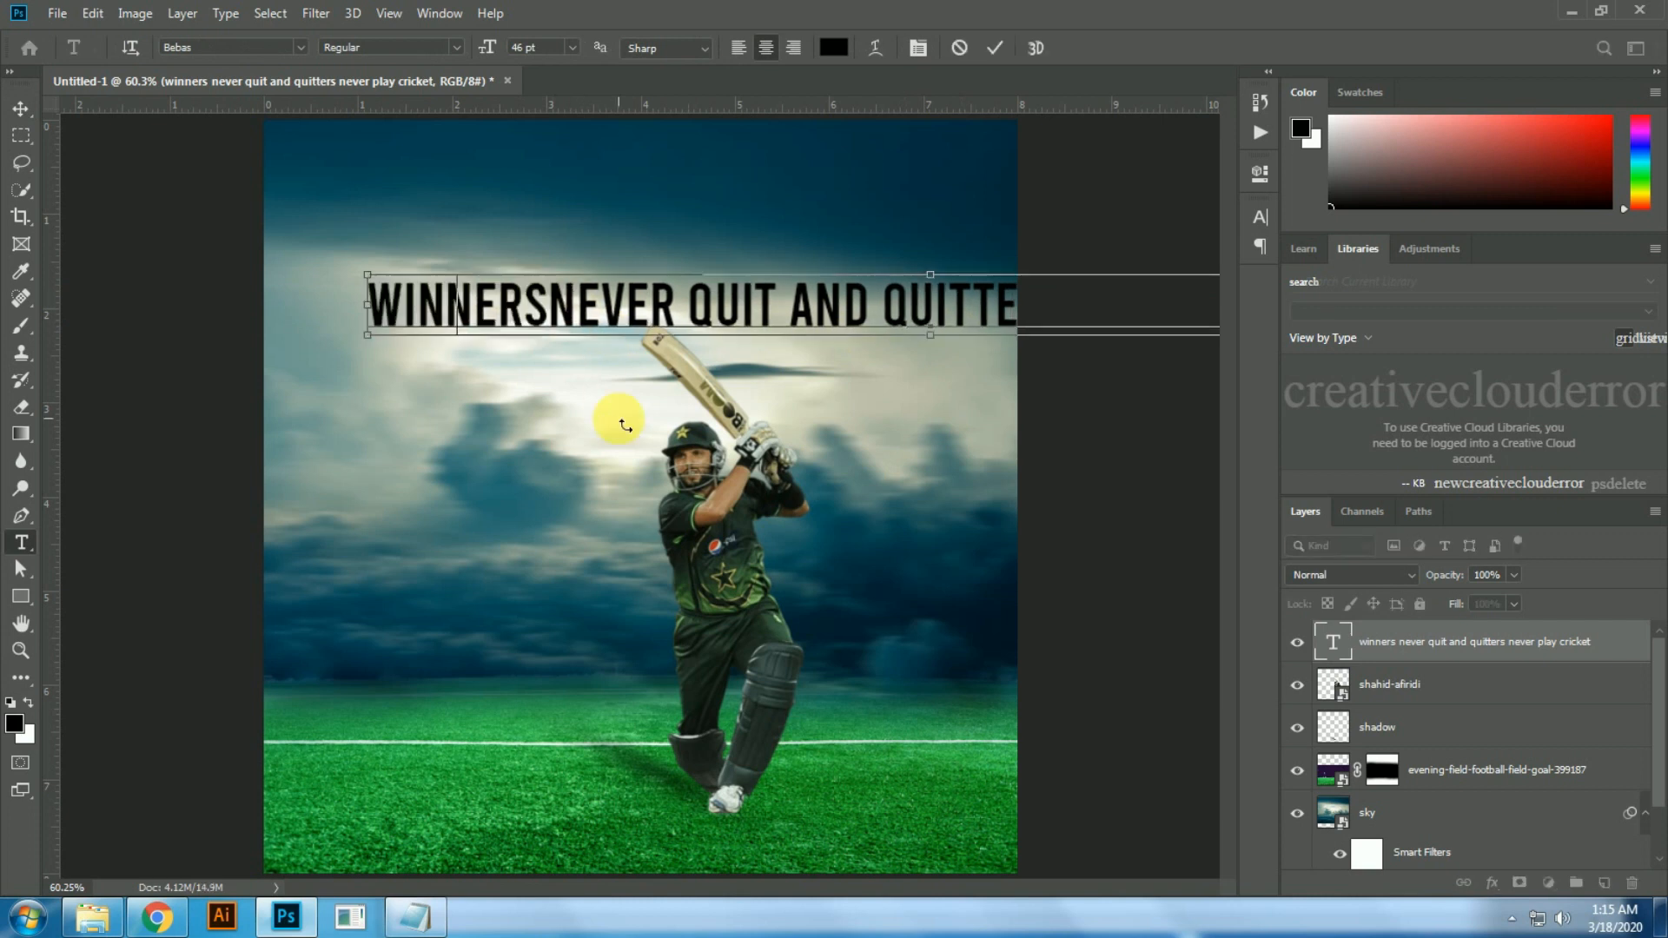
key("BackSpace")
key("ctrl+Return")
key("v")
left_click_drag(515, 205, 607, 420)
Step: Add "winners" as a separate text layer in the sky beside the bat
key("t")
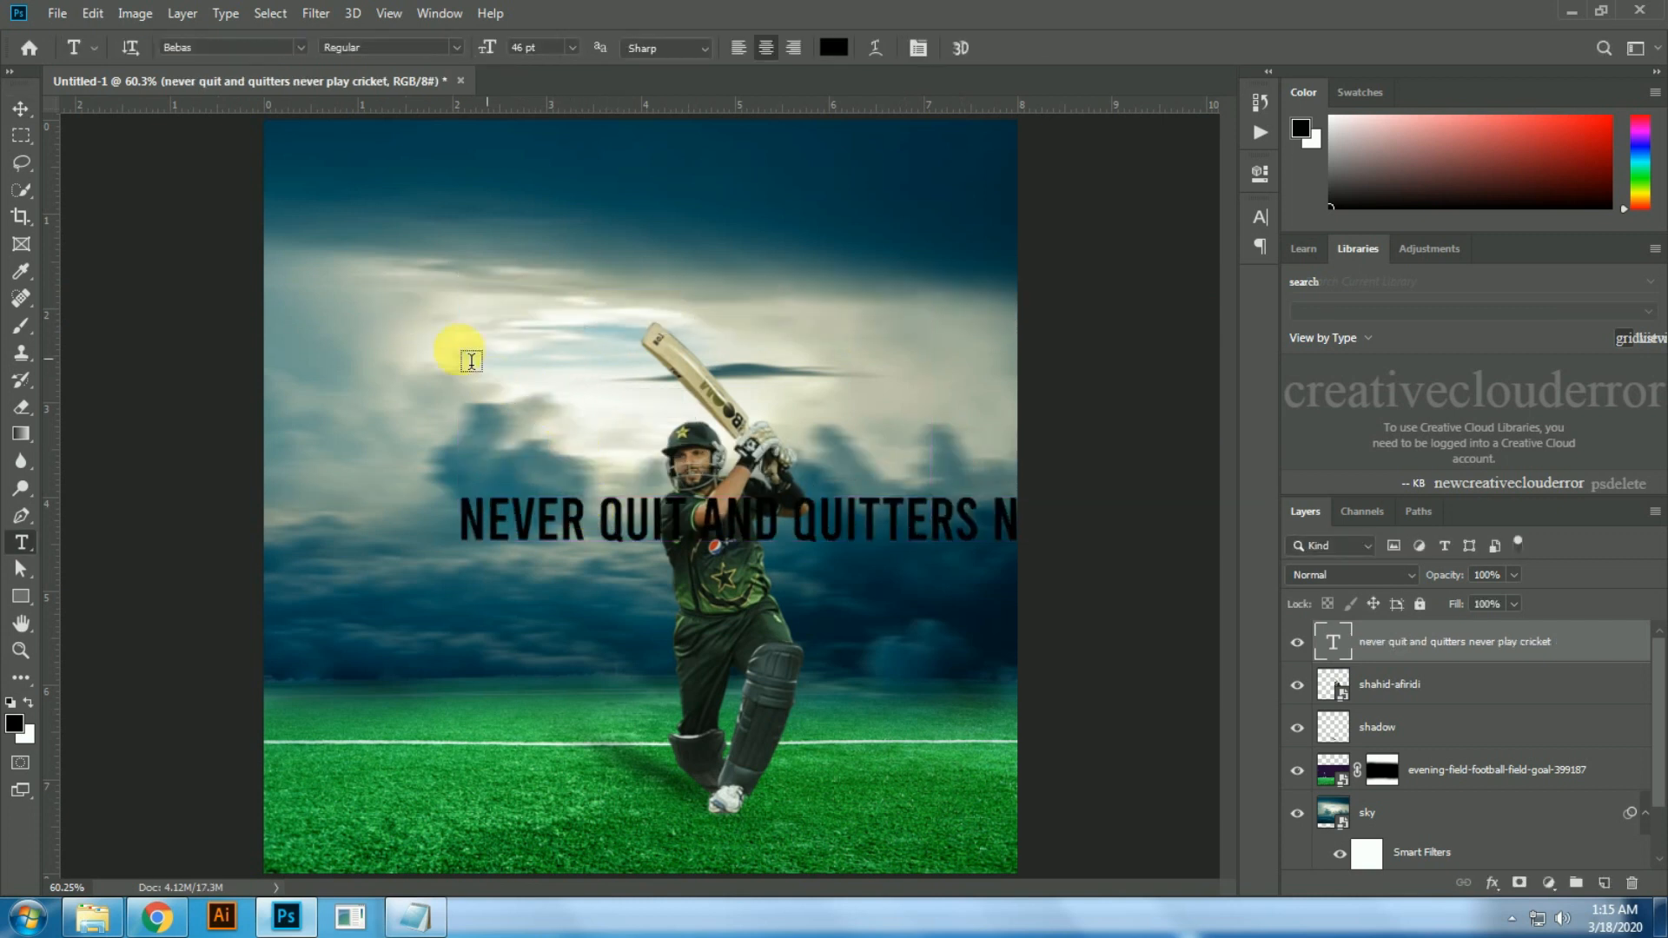
left_click(471, 361)
type("winners")
key("ctrl+Return")
key("v")
Step: Shift the remaining slogan line left and cut "never quit and" out of it
left_click_drag(604, 581, 587, 476)
left_click_drag(682, 527, 576, 528)
key("t")
left_click(630, 519)
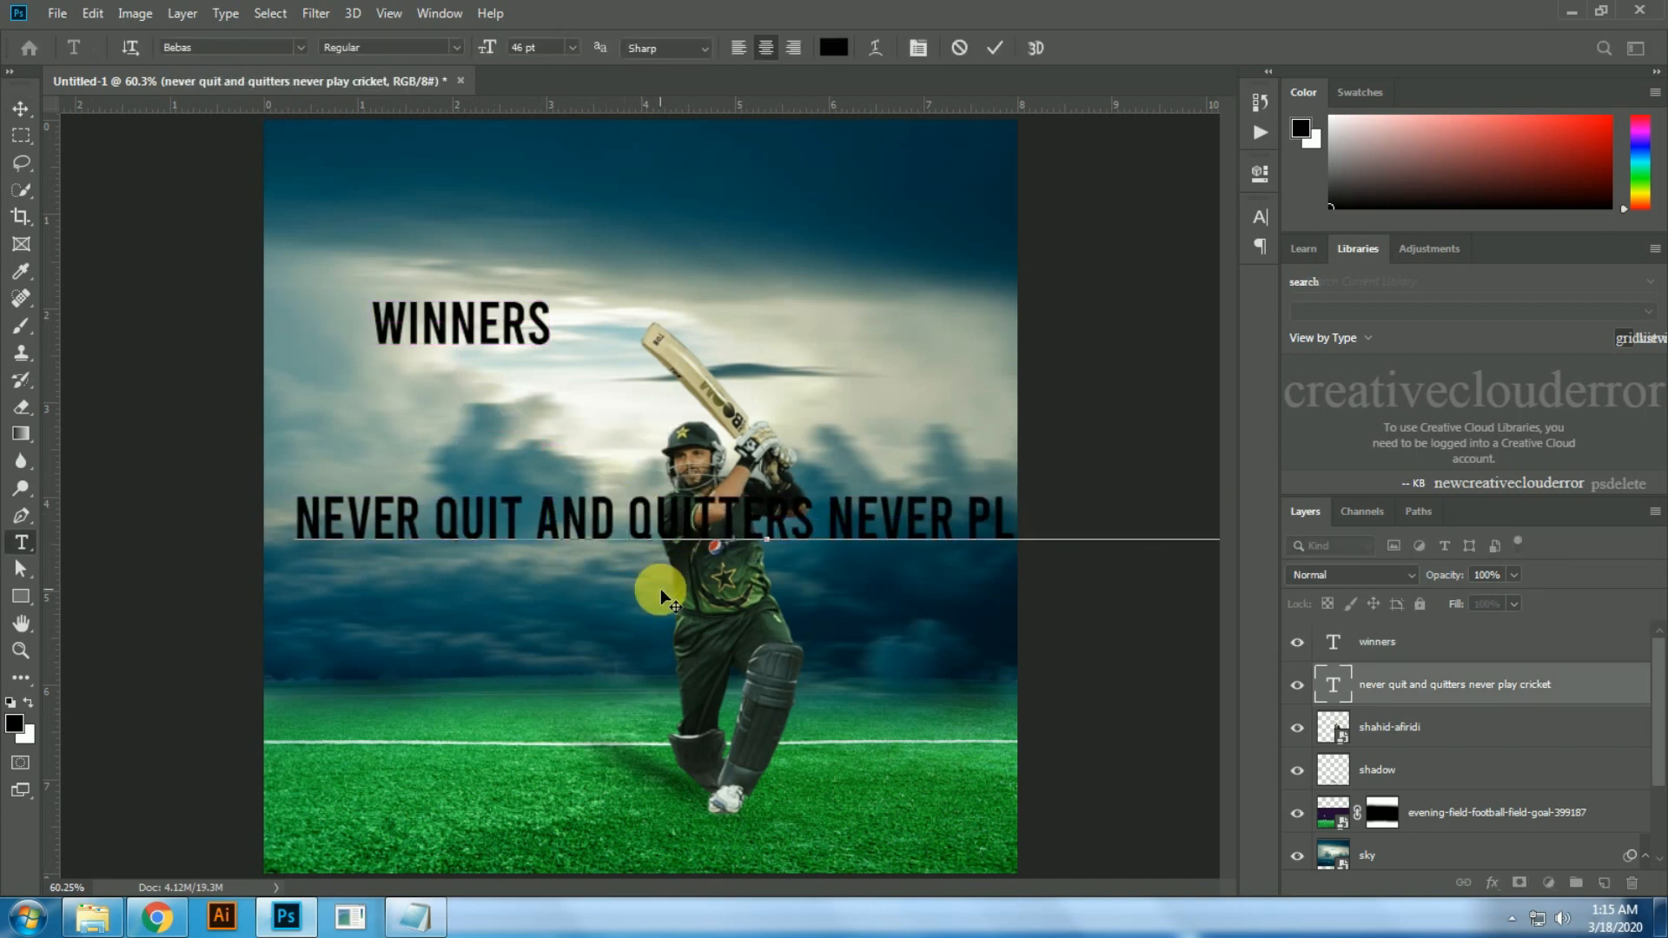
key("BackSpace")
key("shift+Left")
key("shift+Left")
key("shift+Left")
key("shift+Left")
key("shift+Left")
key("shift+Left")
key("shift+Left")
key("shift+Left")
key("shift+Left")
key("shift+Left")
key("shift+Left")
key("shift+Left")
key("shift+Left")
key("shift+Left")
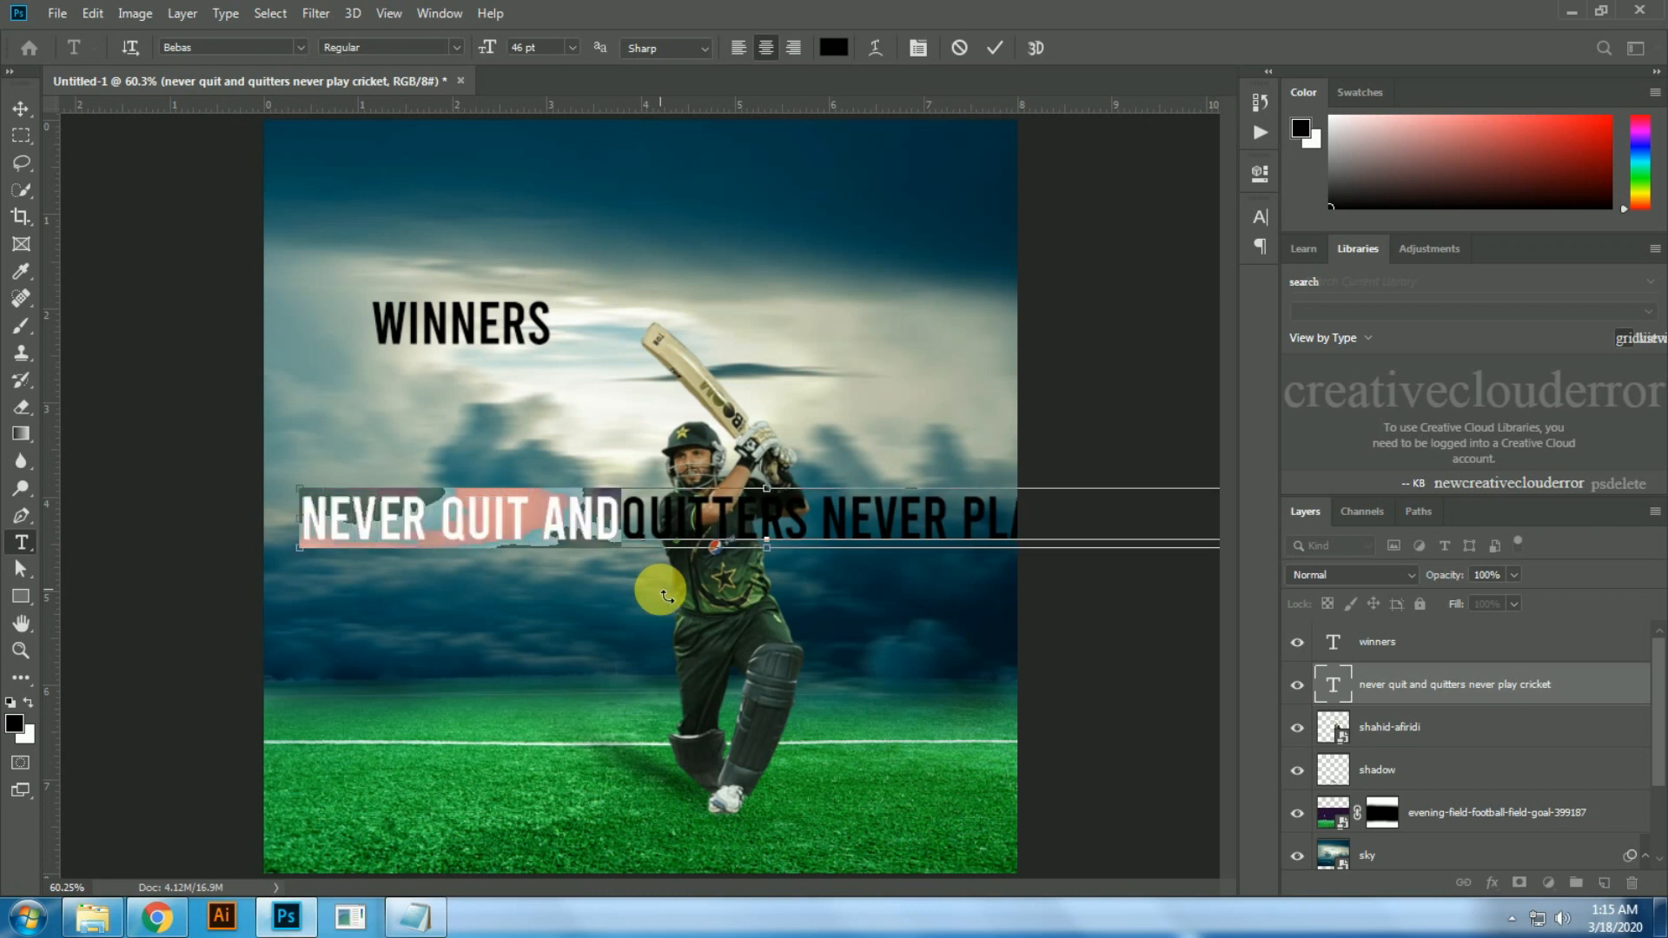
key("BackSpace")
Step: Paste "never quit and" as its own text layer and position it directly below WINNERS
left_click(660, 590)
left_click(403, 399)
type("never quit and")
left_click(471, 450)
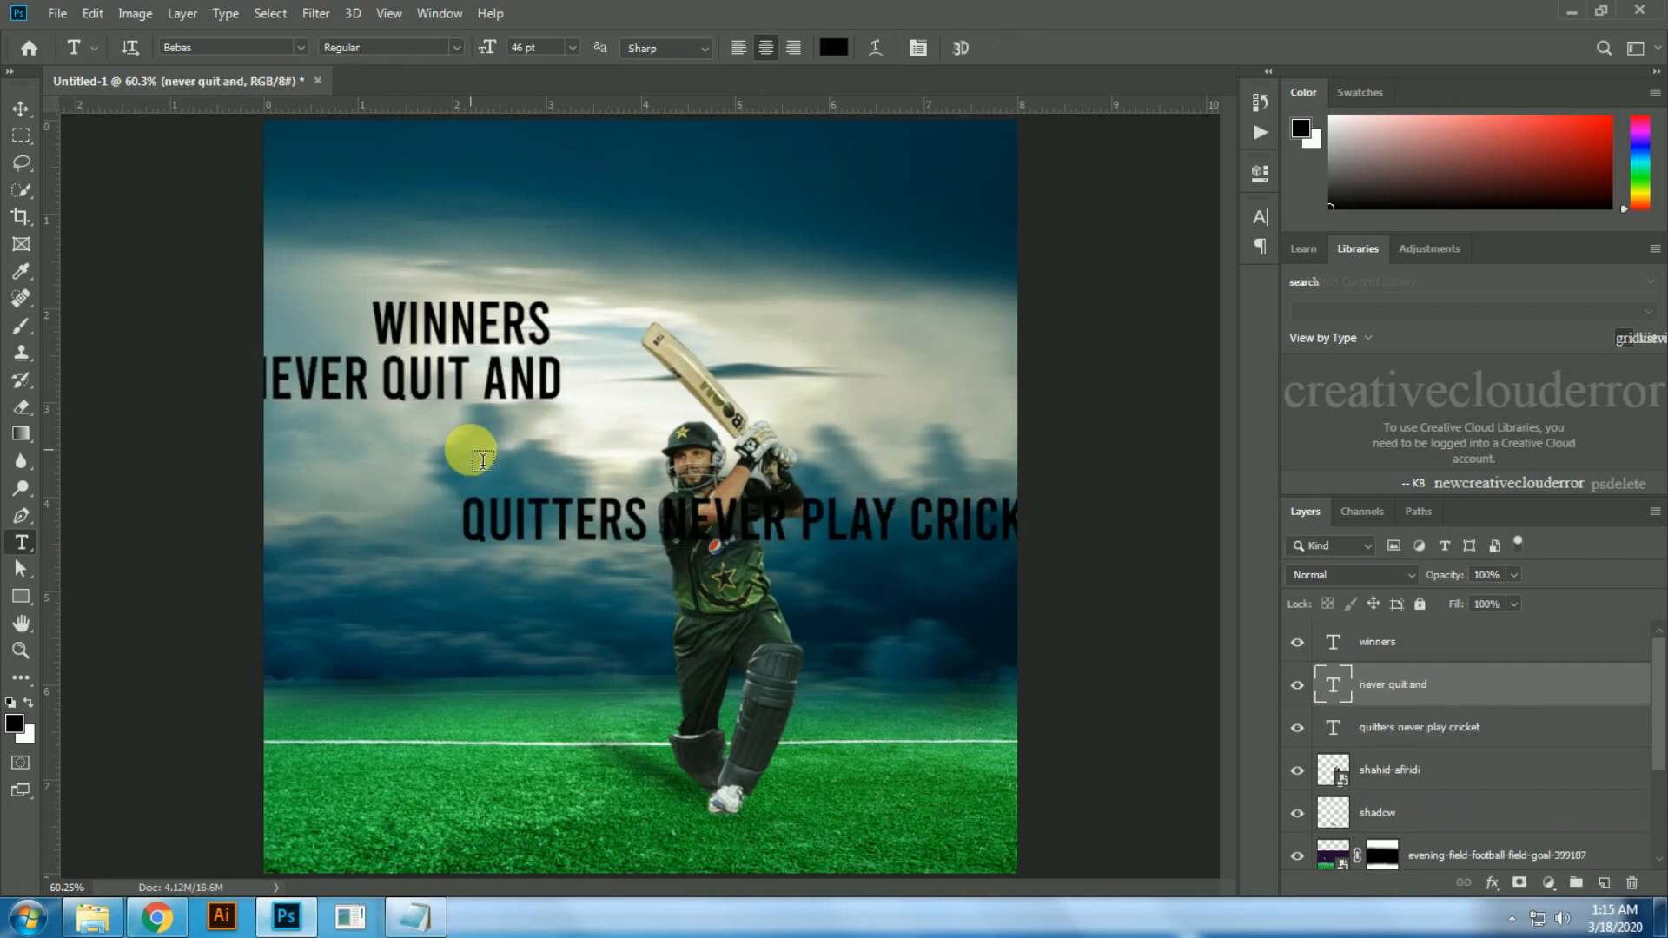
key("v")
left_click_drag(370, 390, 489, 418)
Step: Move the "quitters never play cricket" line onto the grass and cut the word "cricket" from it
left_click_drag(566, 519, 428, 838)
key("t")
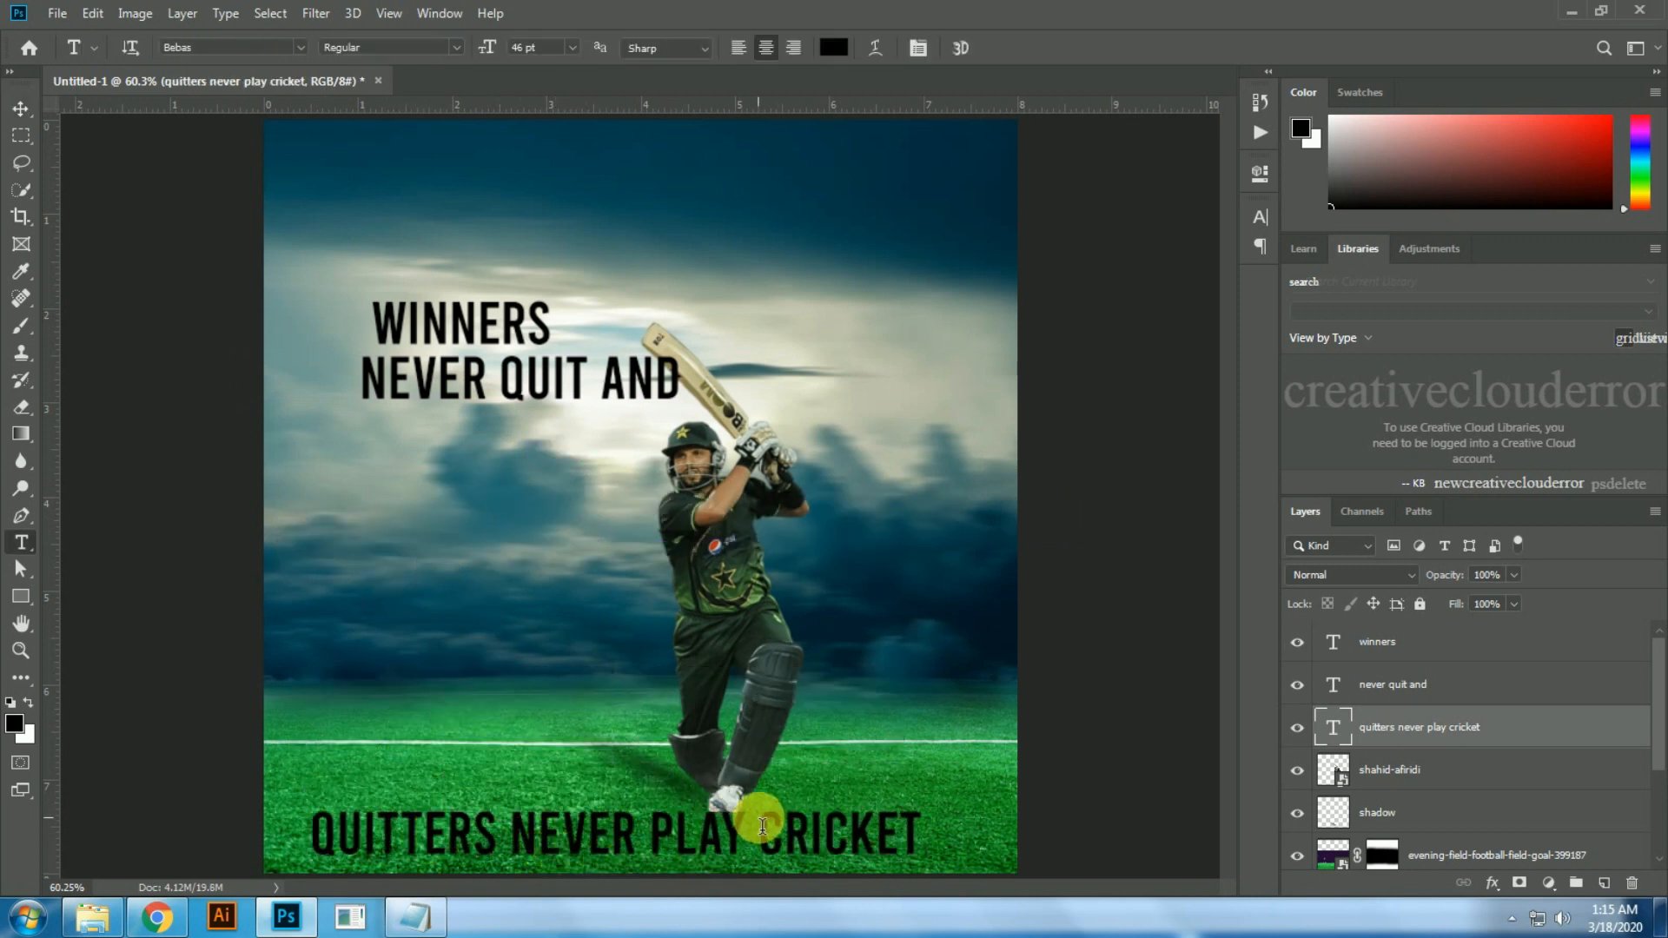
left_click(764, 817)
key("BackSpace")
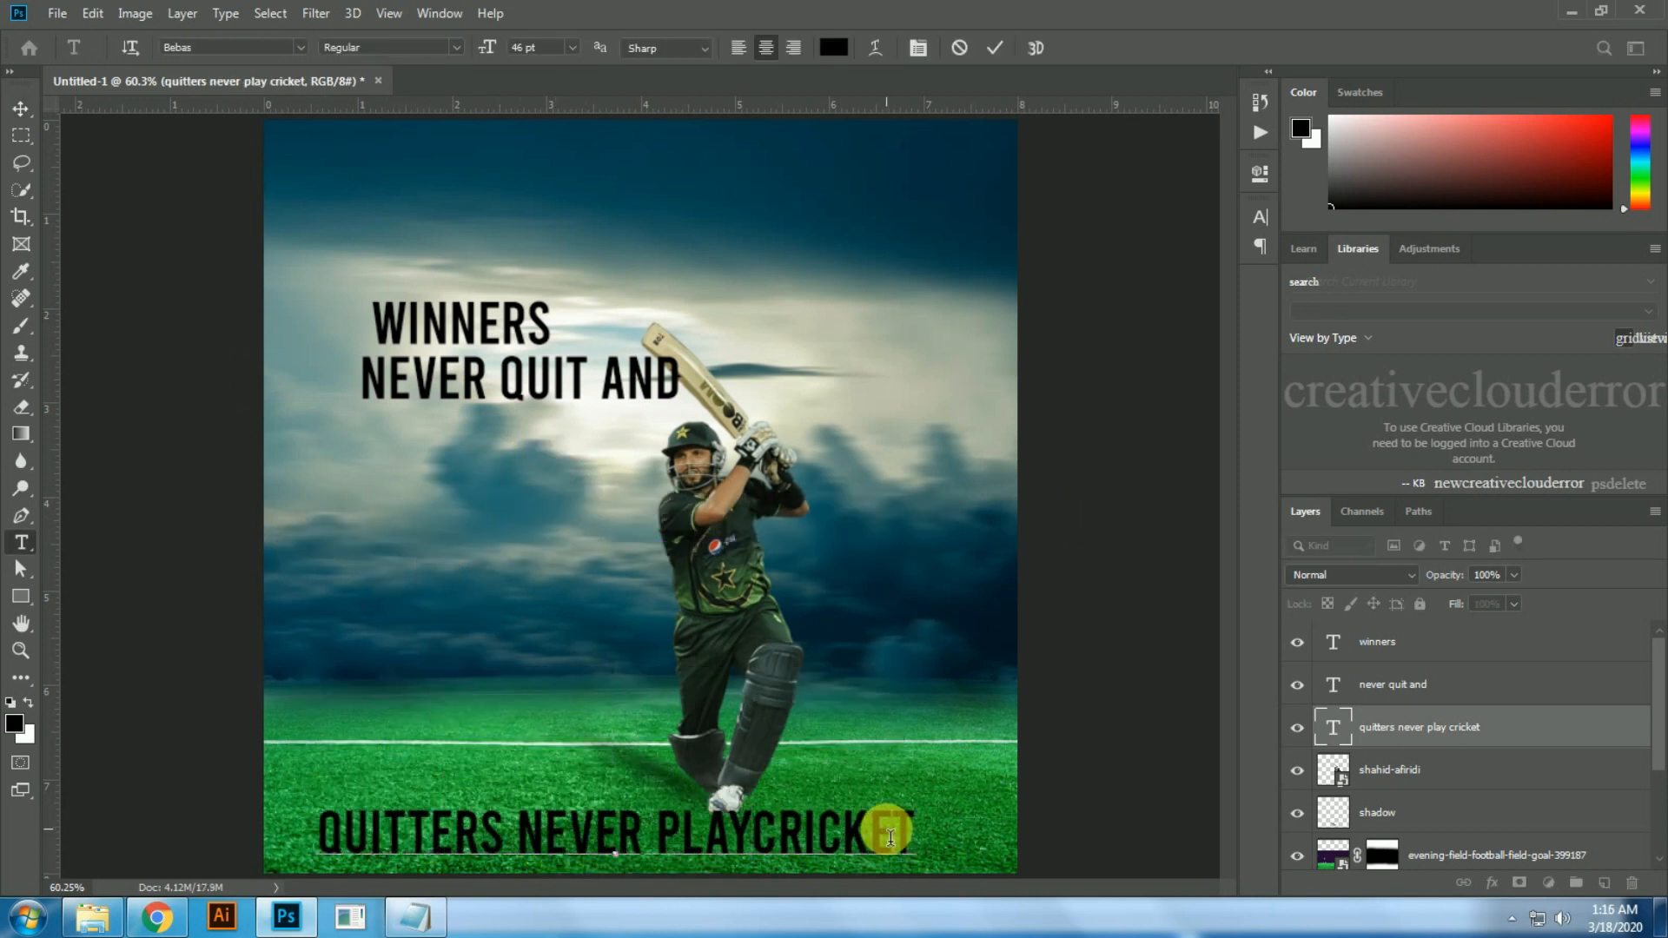
key("BackSpace")
key("ctrl+Return")
key("v")
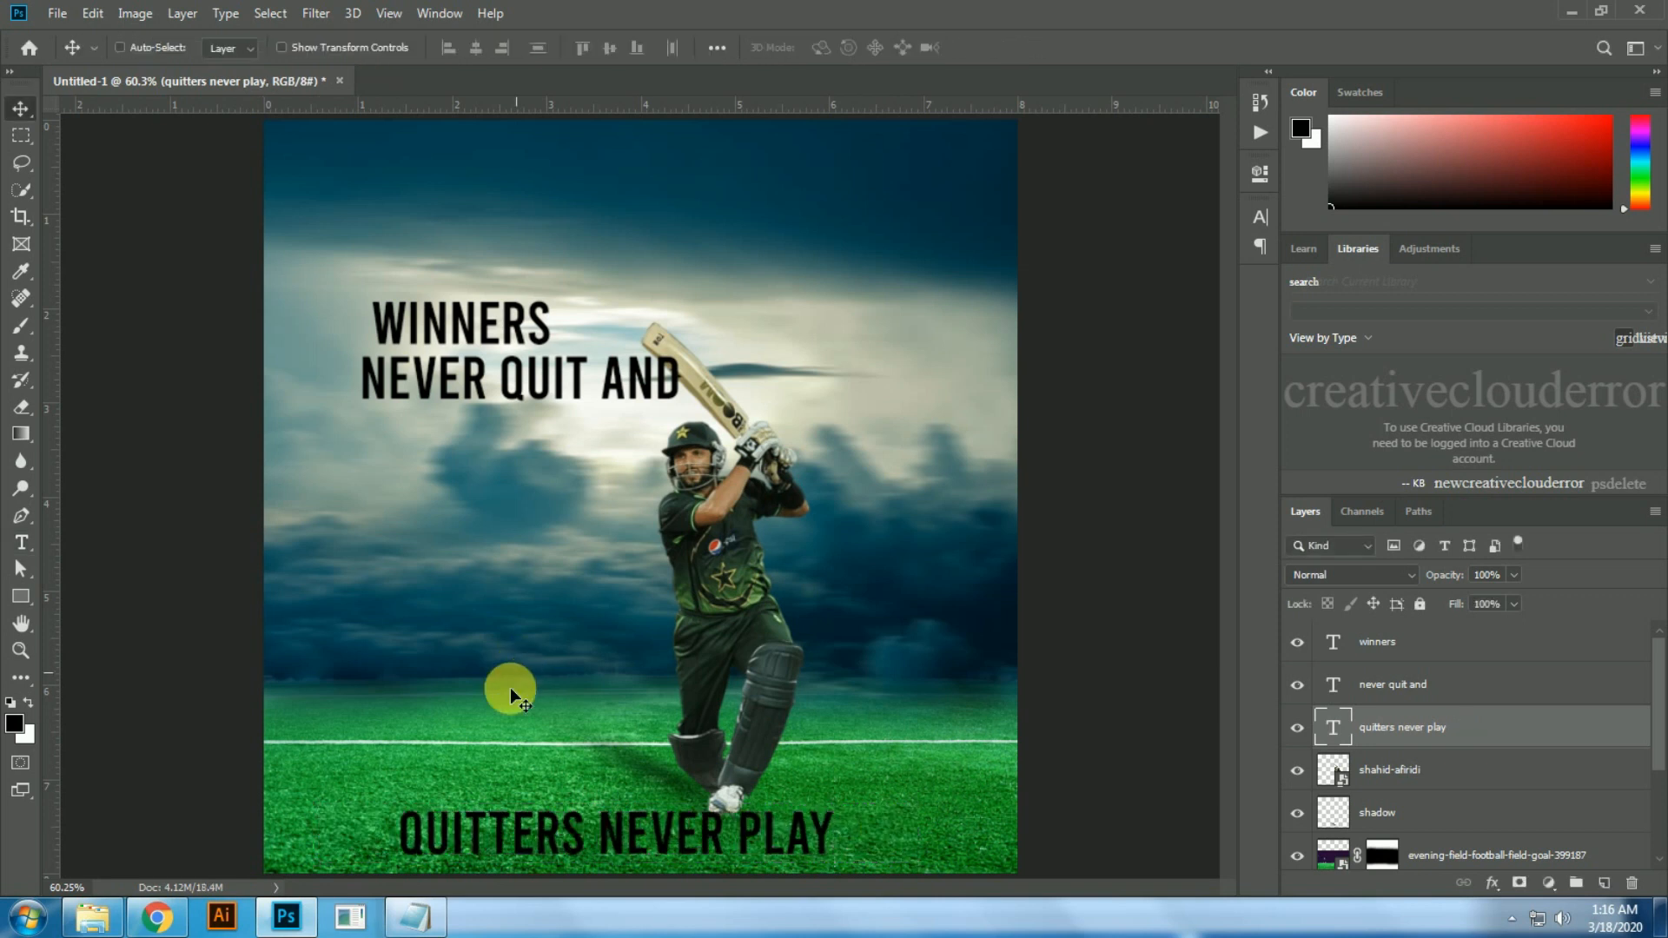
Step: Place QUITTERS NEVER PLAY below NEVER QUIT AND and add "cricket" as a separate text layer beneath it
left_click_drag(508, 834, 426, 452)
key("t")
left_click(405, 540)
type("cricket")
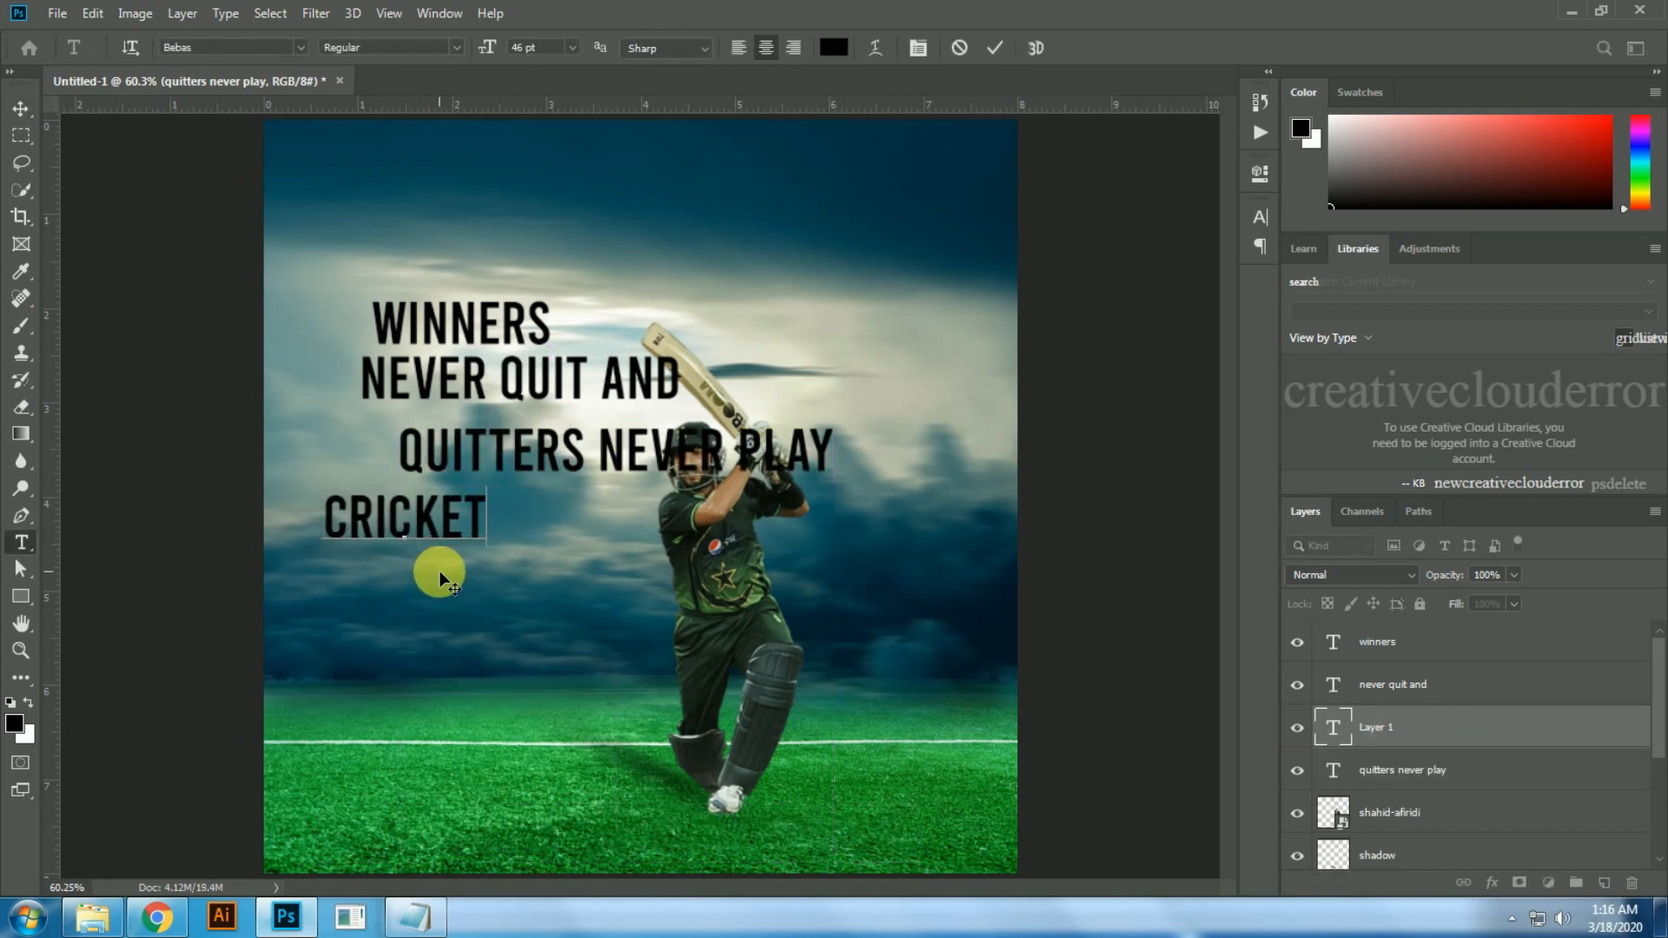
key("ctrl+Return")
key("v")
left_click_drag(339, 526, 393, 526)
Step: Shift WINNERS slightly left and scale it up proportionally so it ends just before the bat
left_click_drag(443, 330, 406, 330)
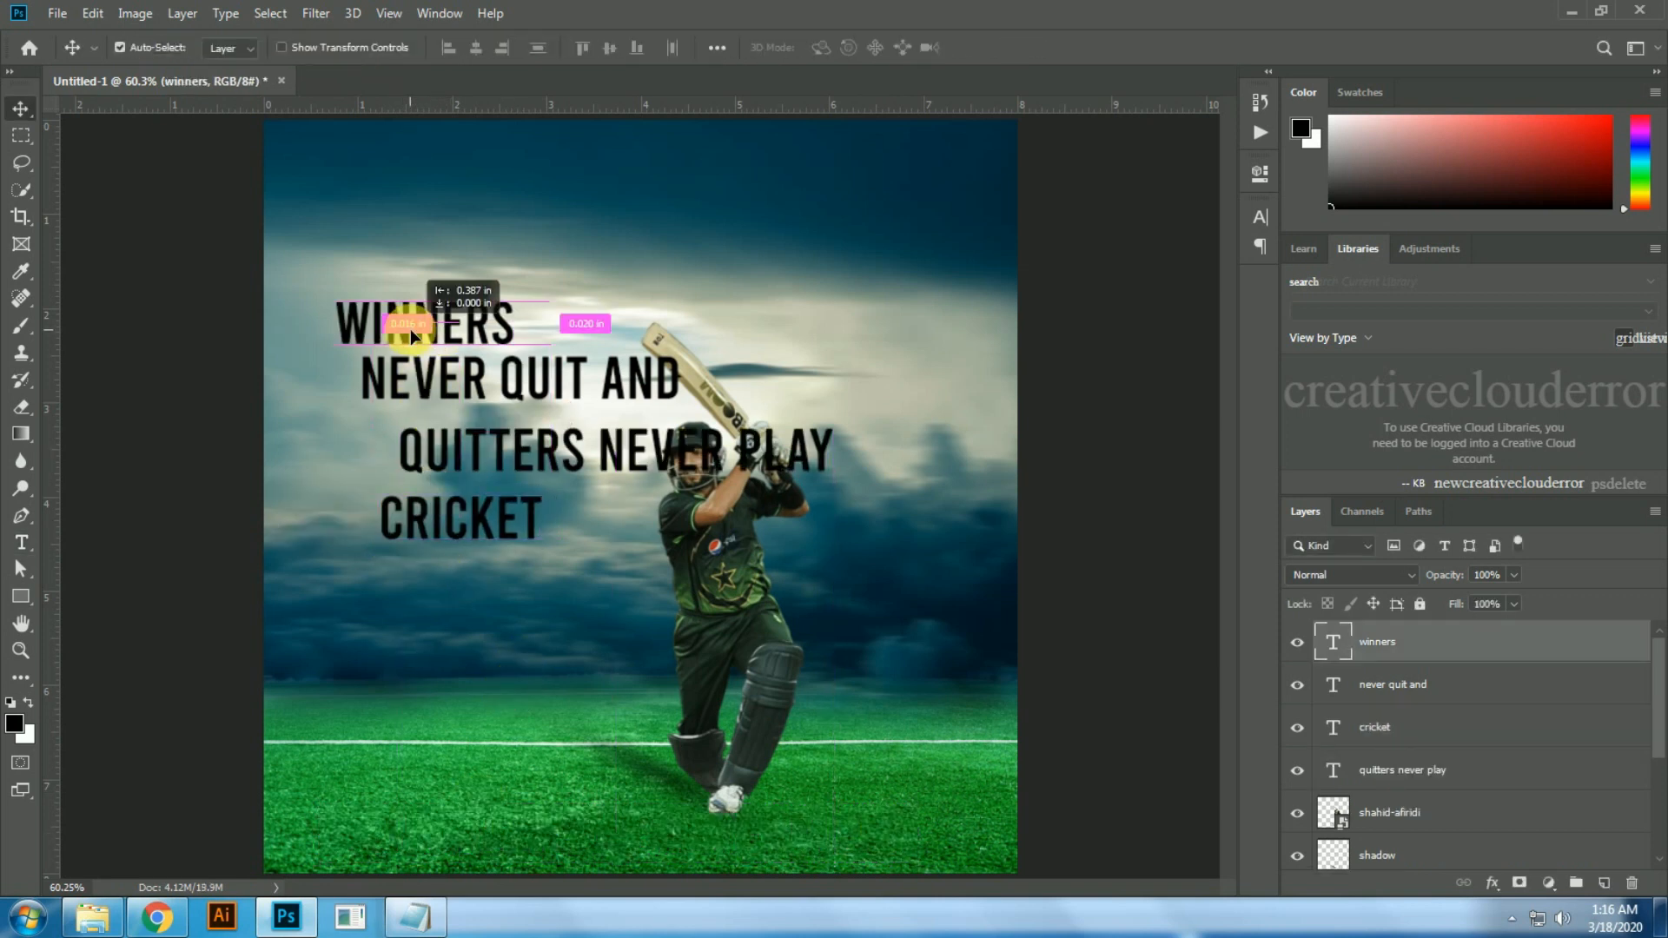
key("ctrl+t")
left_click_drag(558, 278, 614, 223)
key("Return")
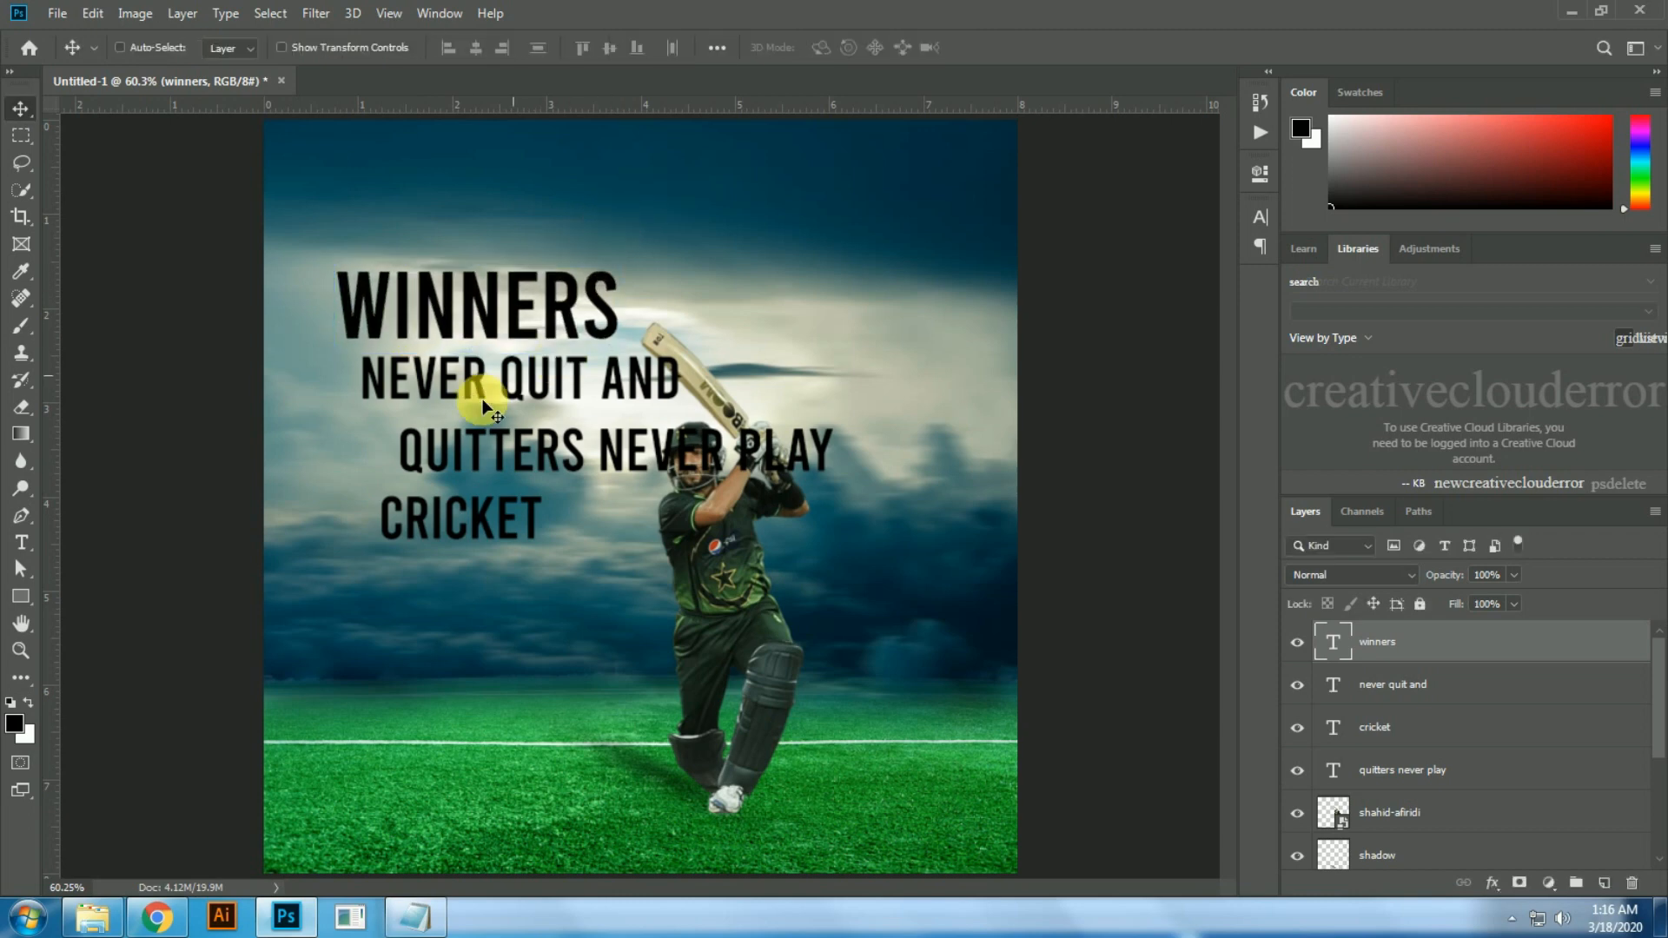
Step: Align NEVER QUIT AND with the left edge of WINNERS and place a vertical guide along that edge
left_click(456, 380)
left_click_drag(502, 335, 479, 335)
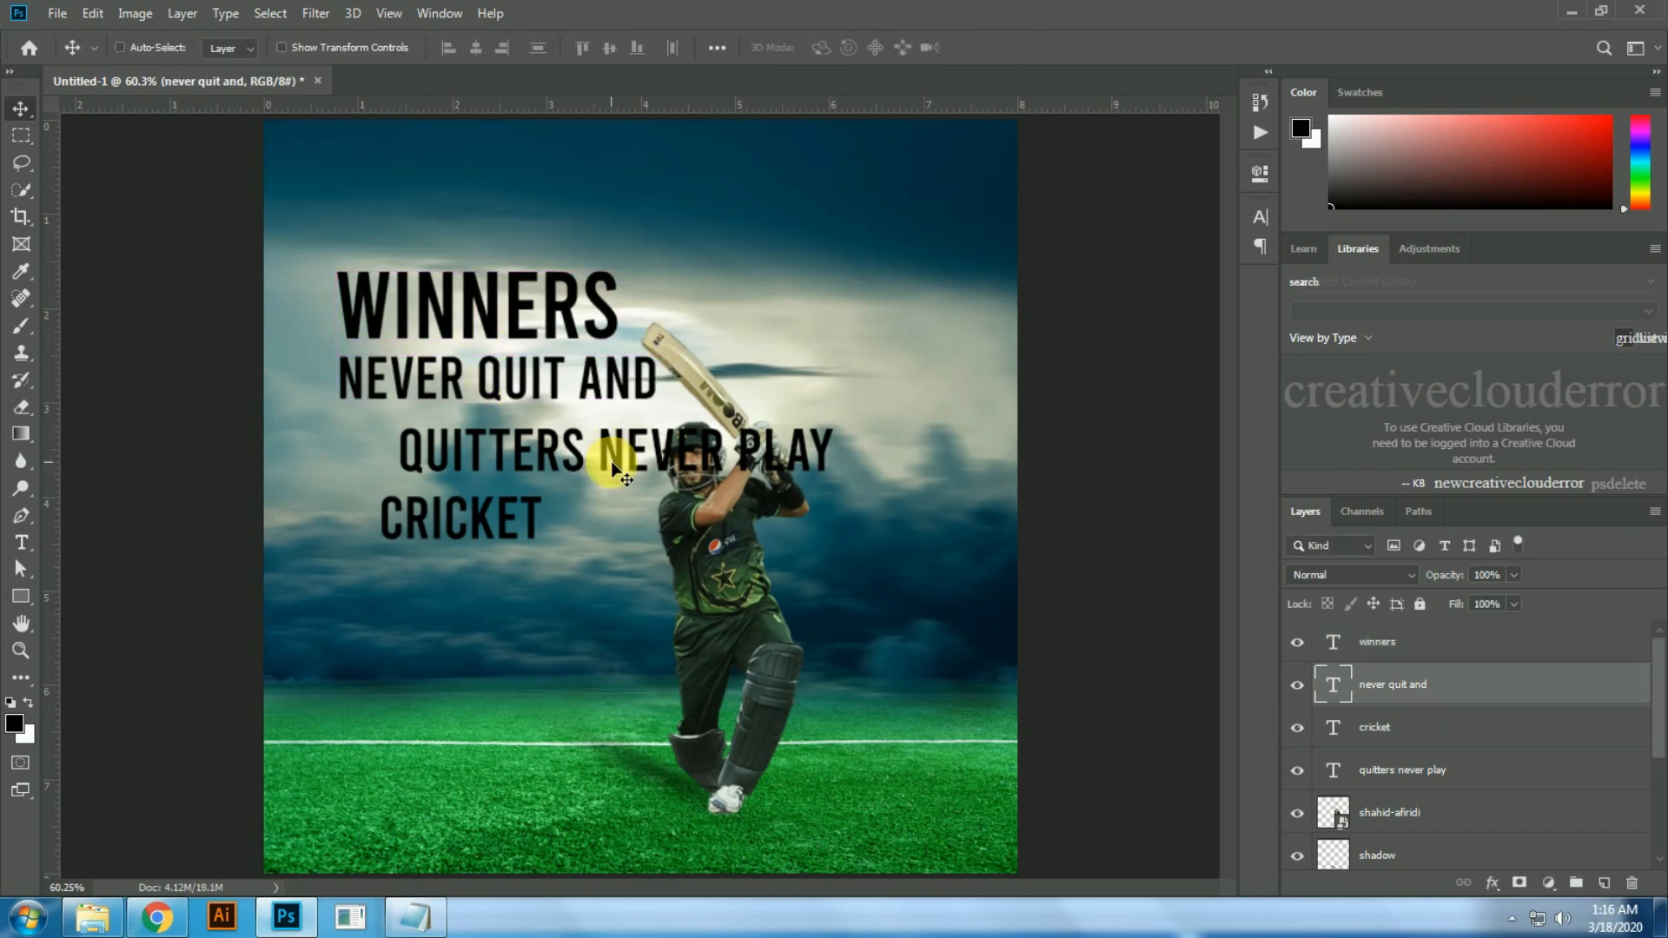
left_click_drag(52, 525, 335, 550)
Step: Scale NEVER QUIT AND down to match the width of WINNERS
scroll(383, 429, "up", 5)
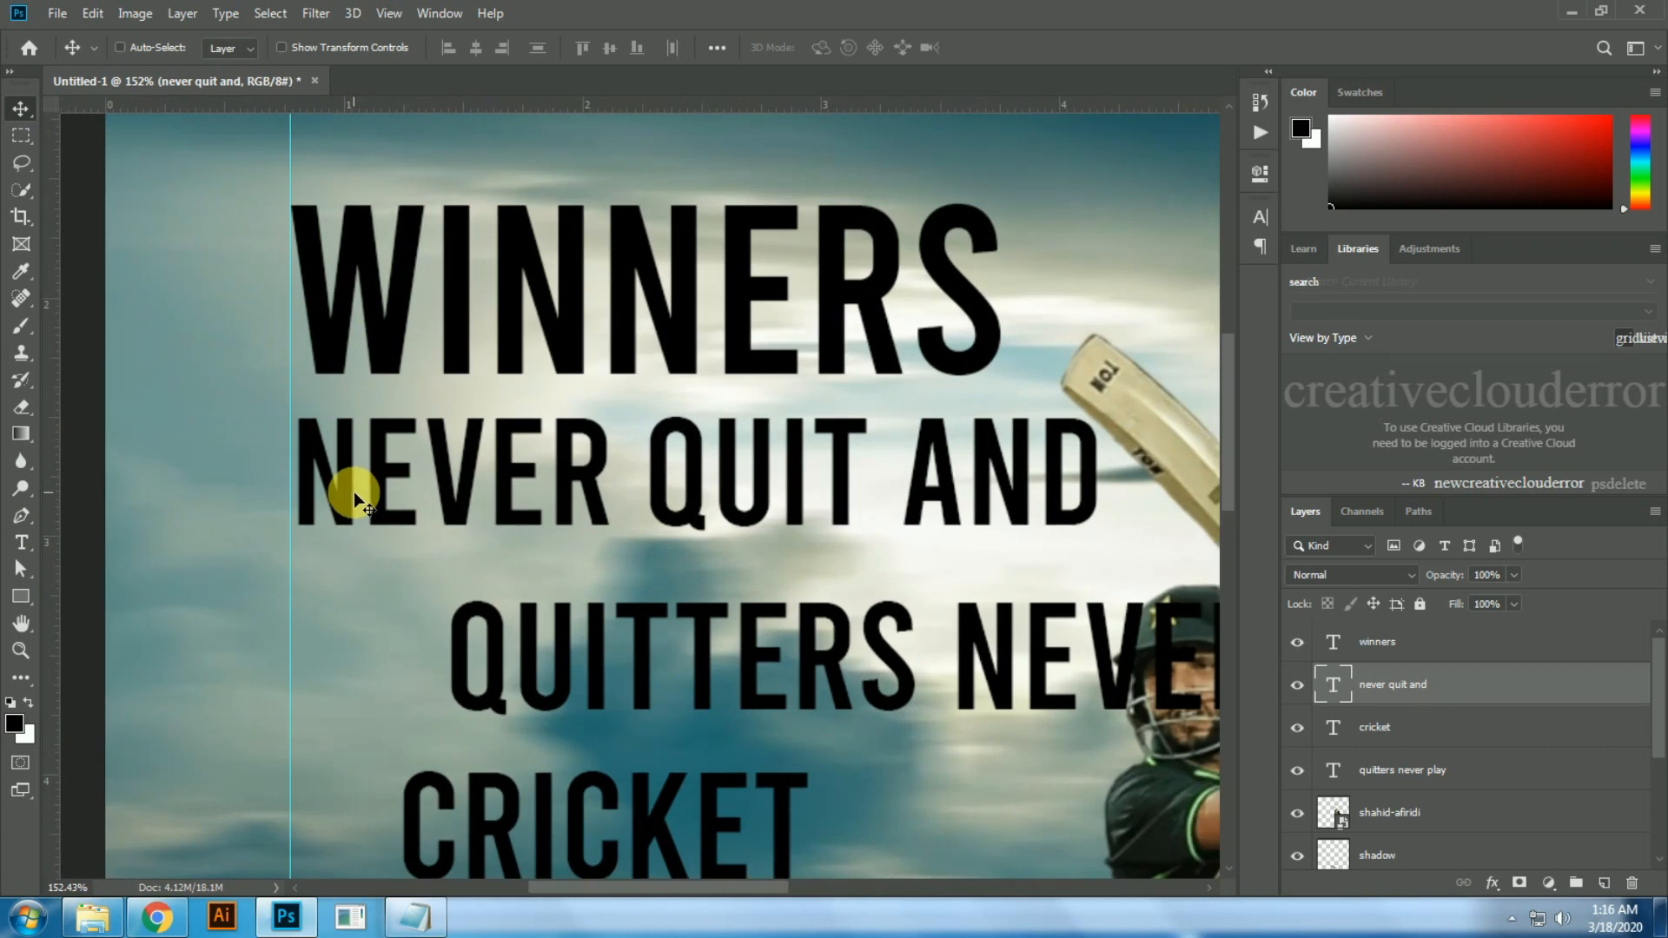
scroll(355, 497, "right", 2)
key("ctrl+t")
left_click_drag(1007, 549, 928, 530)
key("Return")
Step: Align QUITTERS NEVER PLAY to the guide below NEVER QUIT AND and scale it down to the same width
left_click_drag(567, 686, 417, 585)
key("ctrl+t")
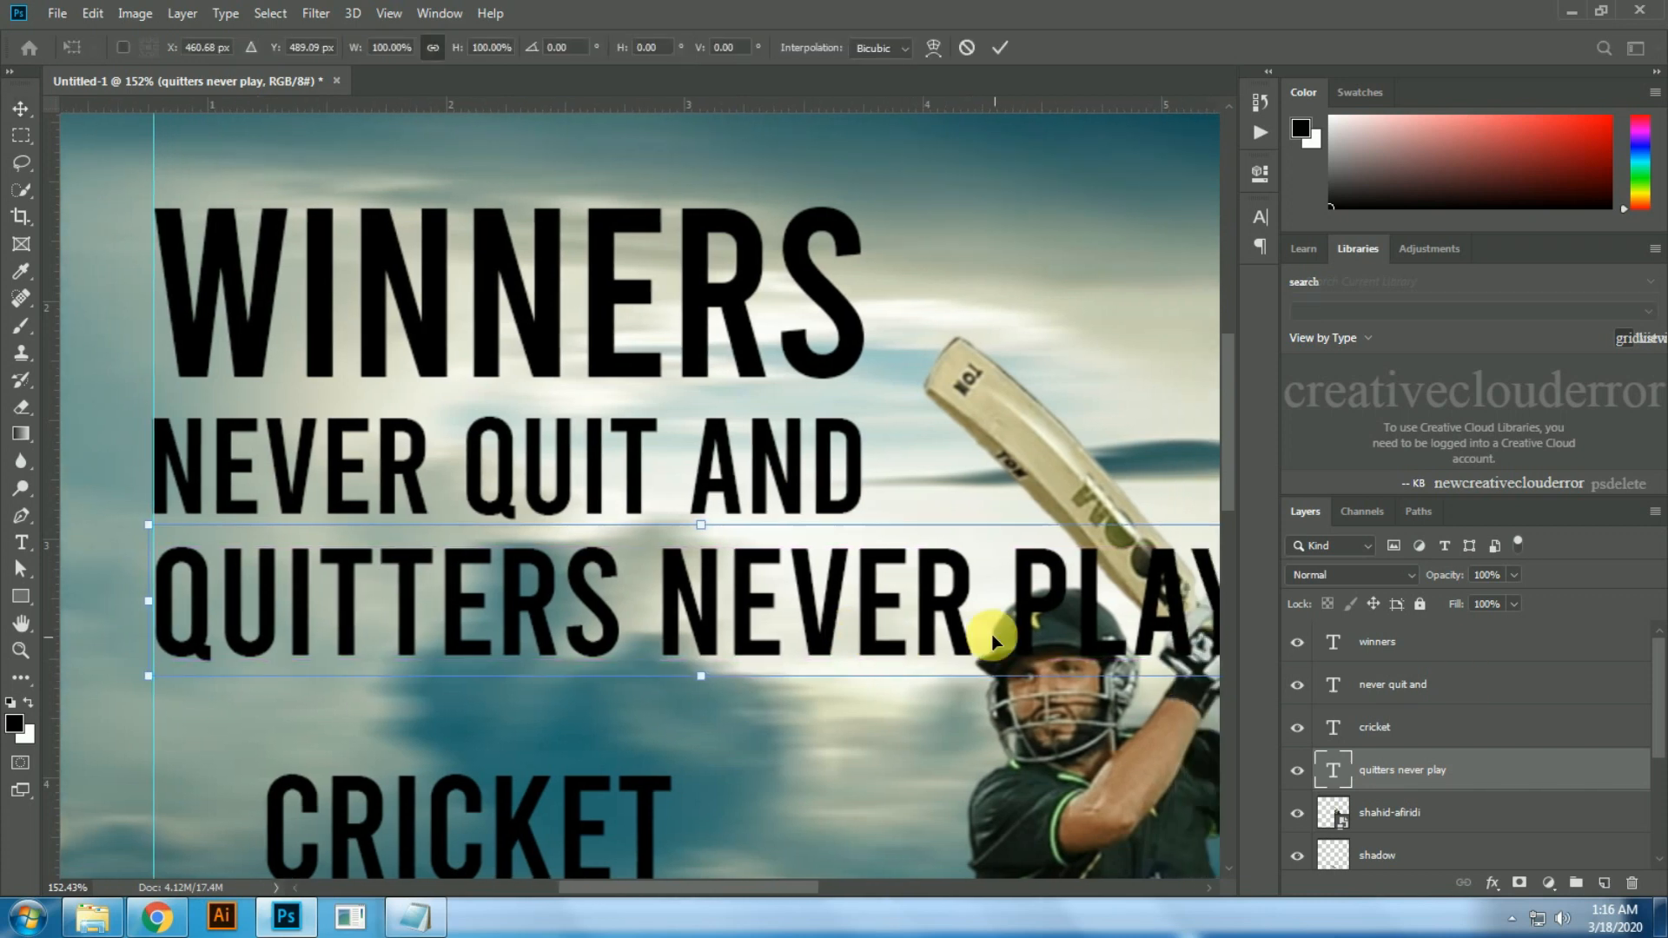
scroll(991, 637, "down", 1)
scroll(990, 636, "right", 3)
left_click_drag(946, 641, 961, 454)
key("Return")
Step: Align CRICKET to the guide under QUITTERS NEVER PLAY and scale it up to the width of the lines above
left_click_drag(709, 643, 623, 539)
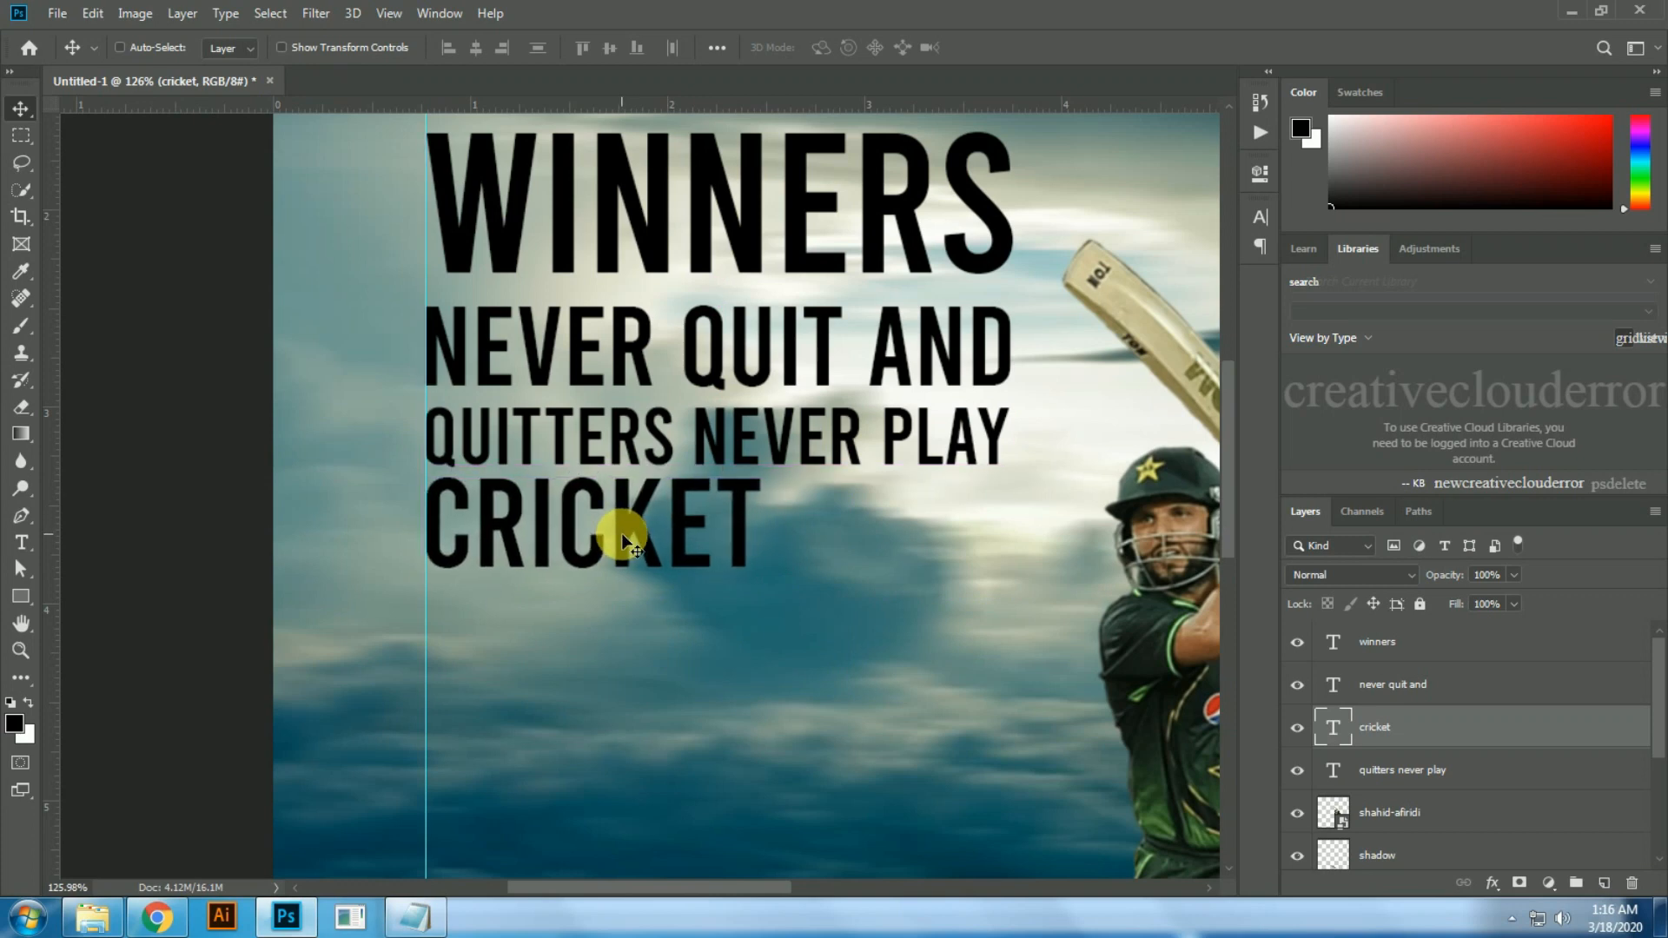
key("ctrl+t")
left_click_drag(755, 595, 976, 774)
key("Return")
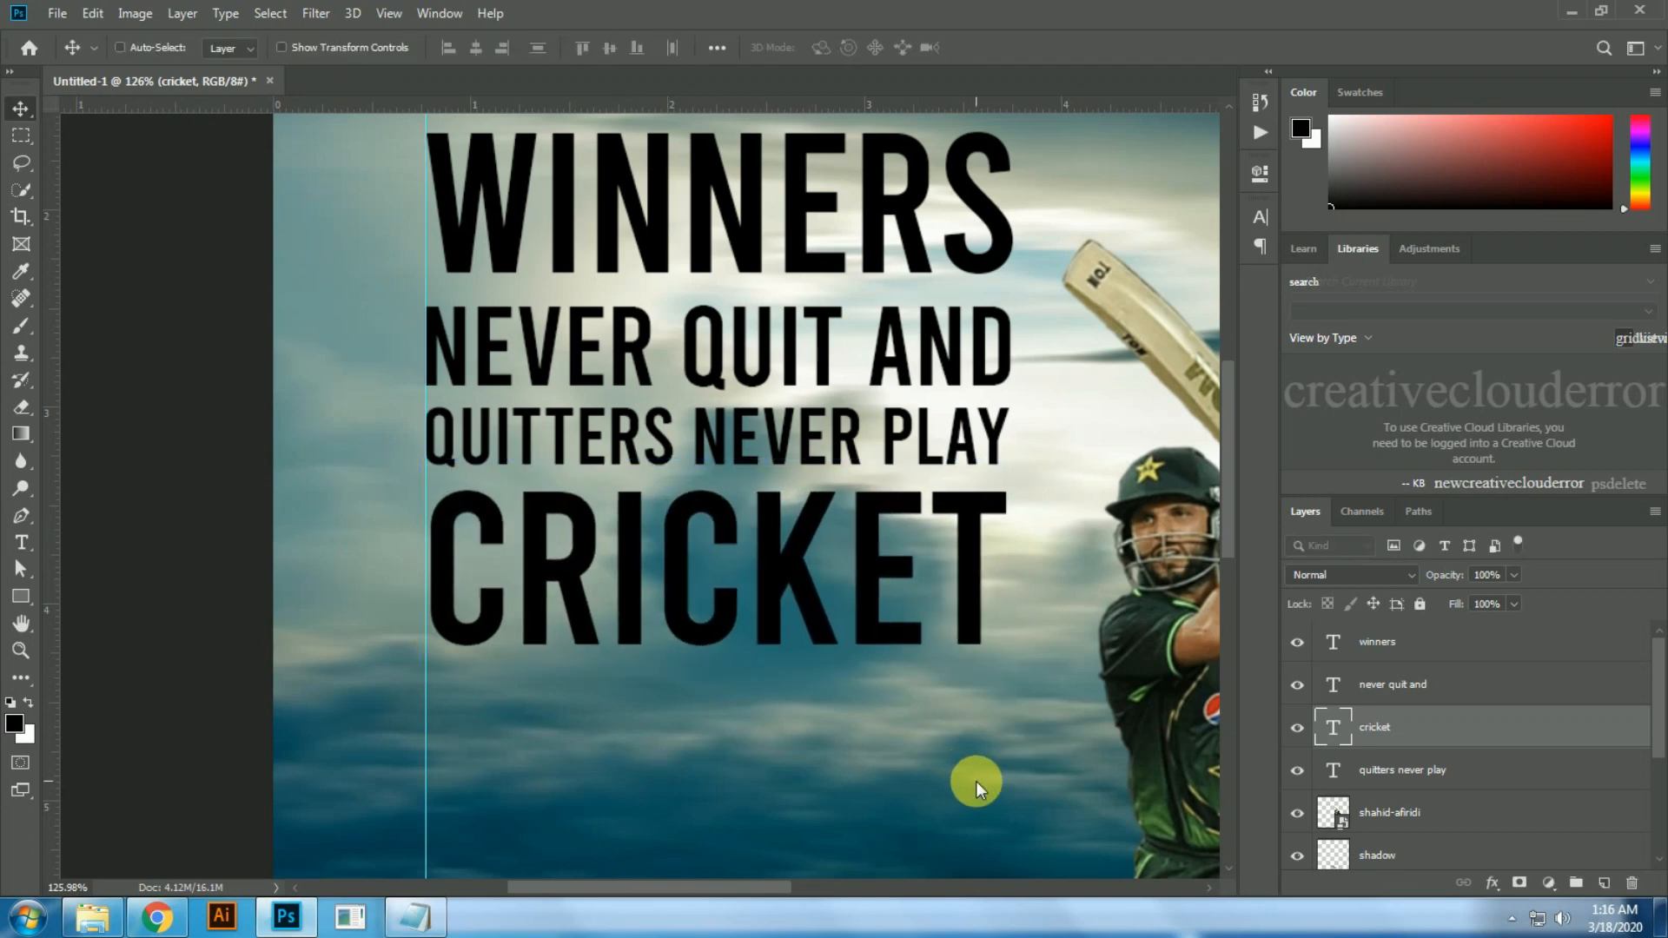
Step: Group the four text layers into a group named typo
key("ctrl+0")
left_click(1438, 782, "shift")
left_click(1426, 640, "shift")
key("ctrl+g")
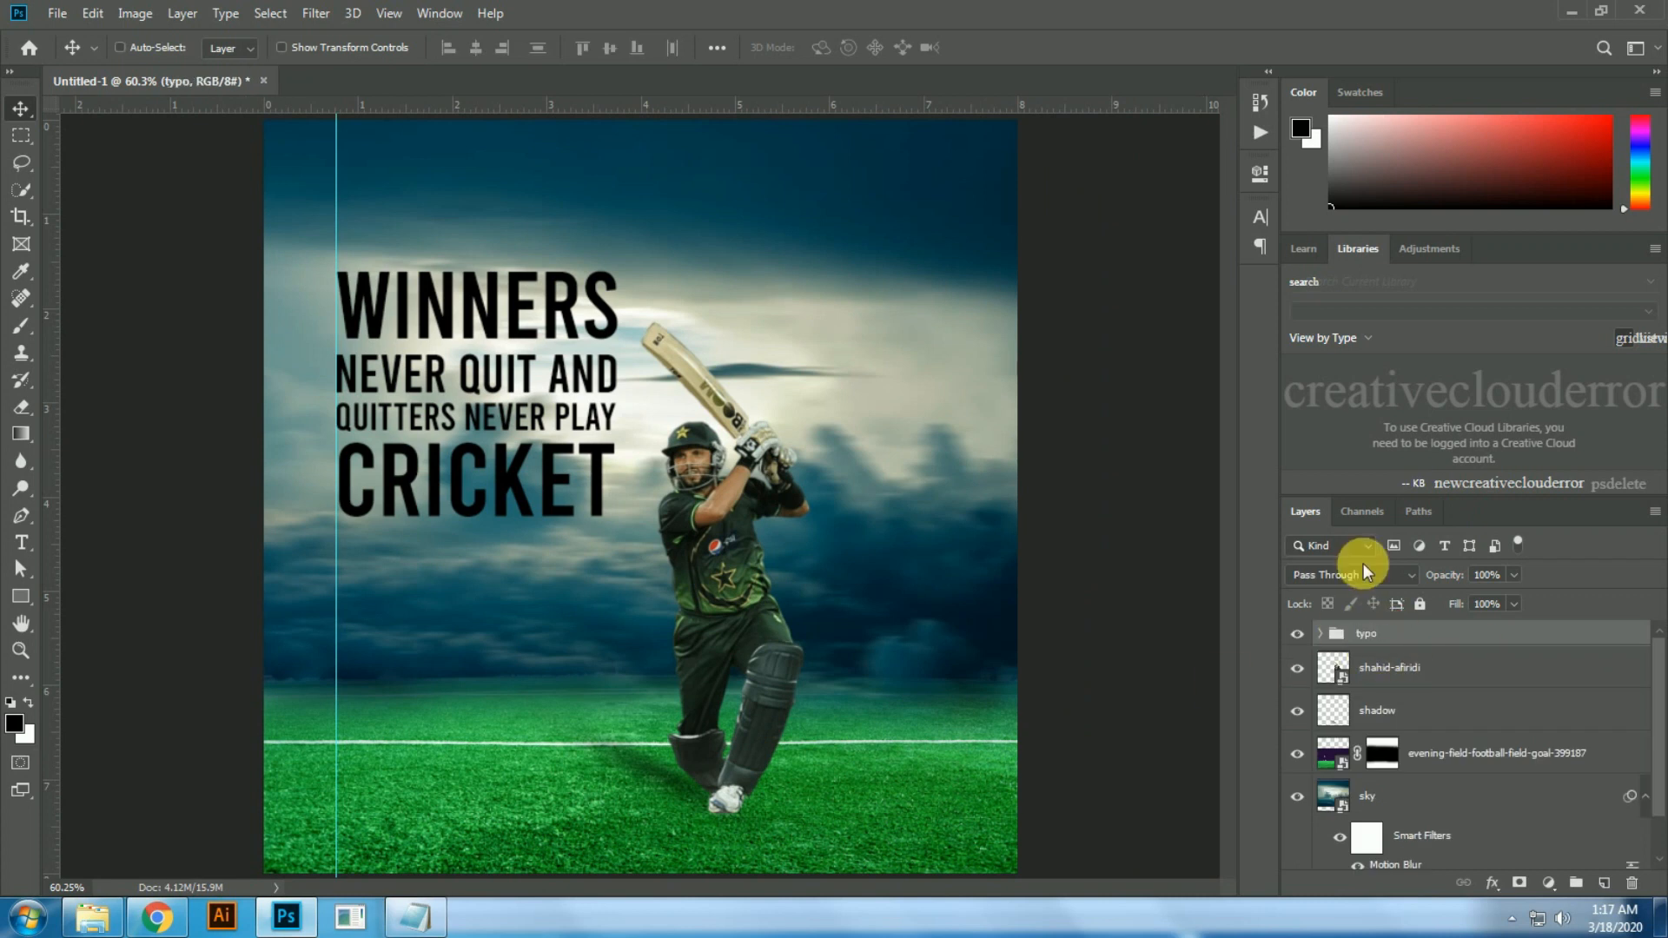
Step: Move the typo group down beside the cricketer and scale it up until its lines overlap him
left_click_drag(579, 372, 549, 528)
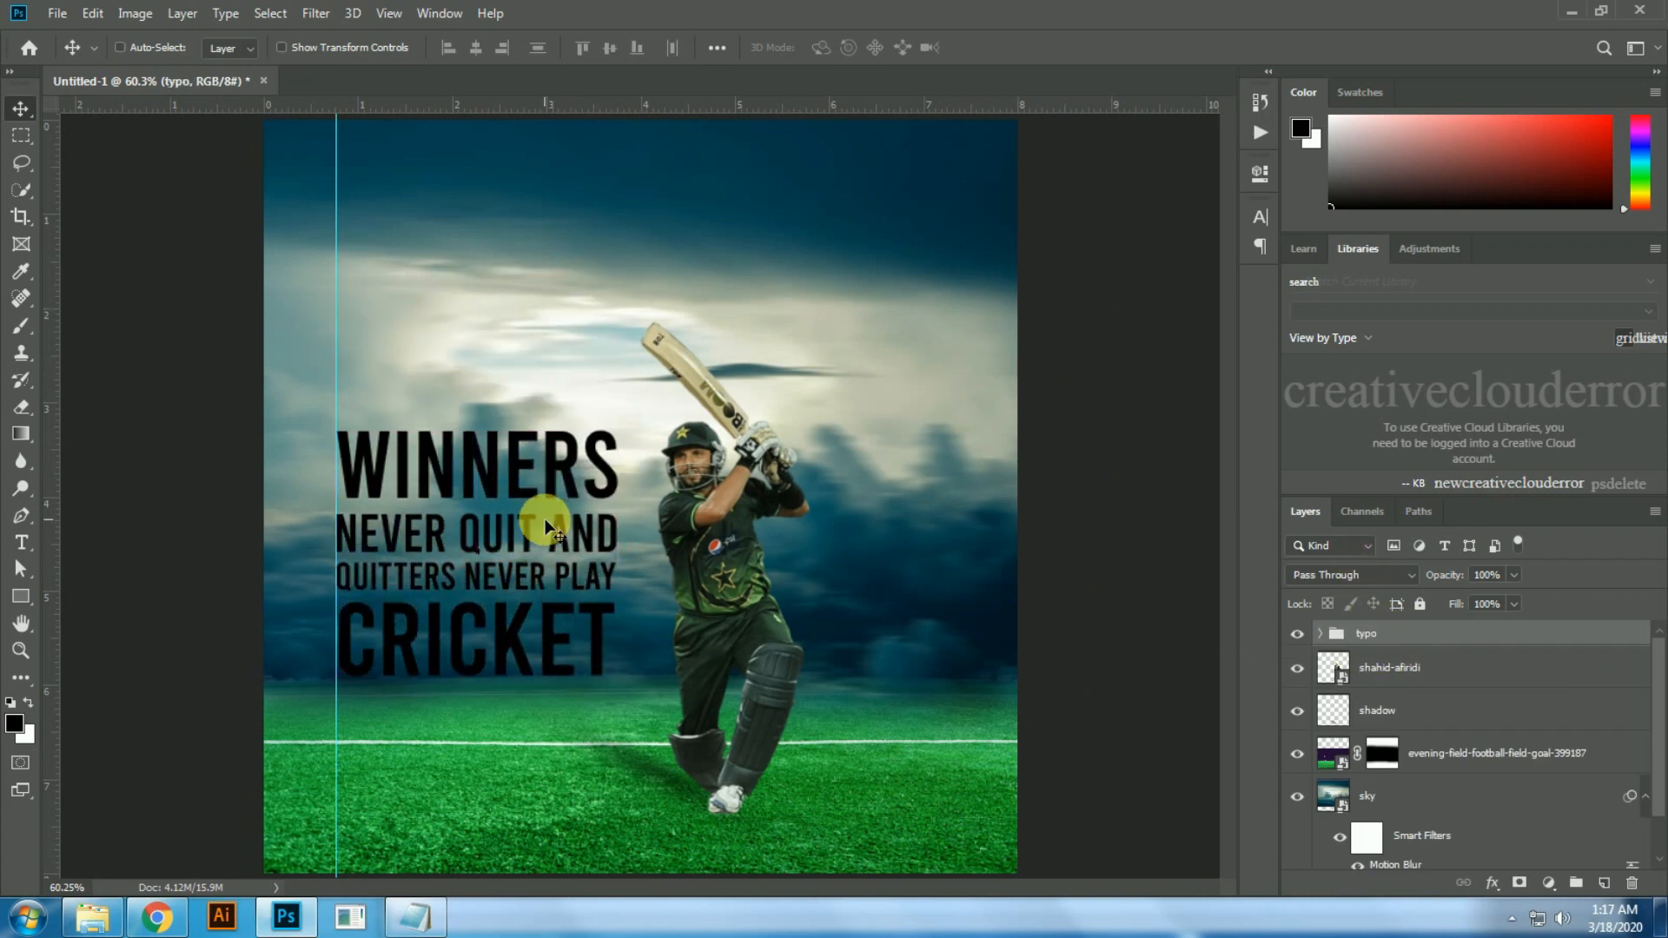
key("ctrl+t")
left_click_drag(613, 422, 690, 270)
key("Return")
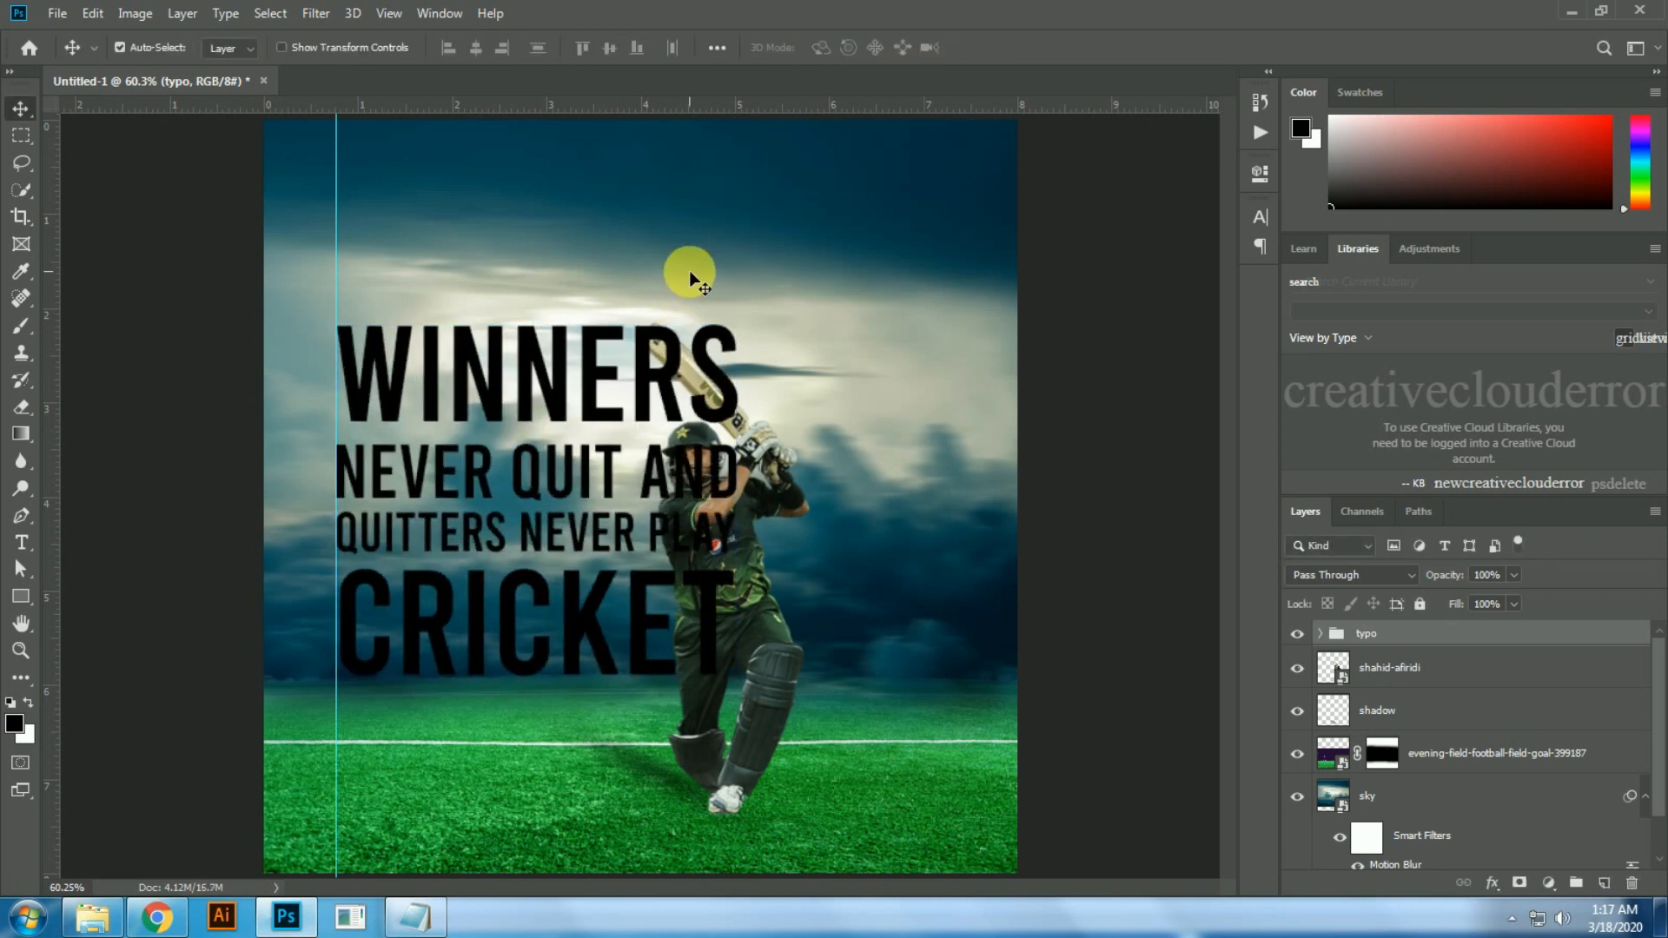
Step: Place the typo group behind the cricketer layer and skew it so the lines slope upward to the right
key("ctrl+bracketleft")
key("ctrl+t")
left_click_drag(339, 504, 337, 560)
key("Return")
Step: Shift the cricketer and his ground shadow slightly to the right
left_click(740, 567, "ctrl")
left_click_drag(741, 566, 764, 569)
left_click_drag(665, 776, 688, 776)
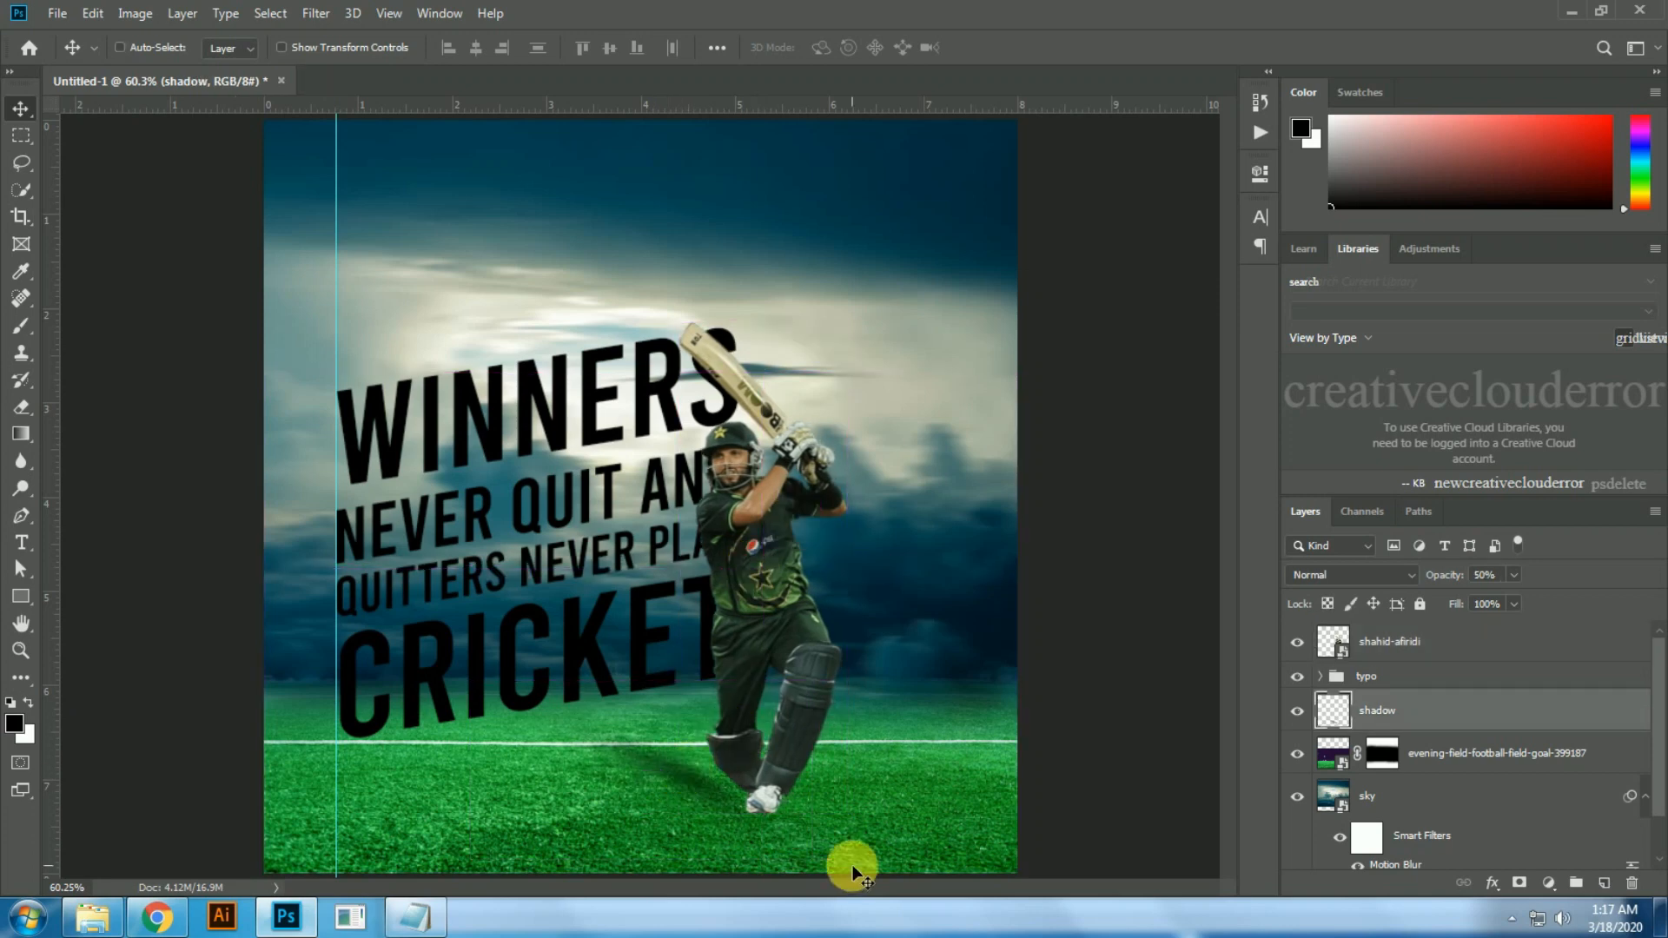
Step: Try different blend modes on the typo group and set it to Overlay
left_click(1379, 678)
left_click(1366, 574)
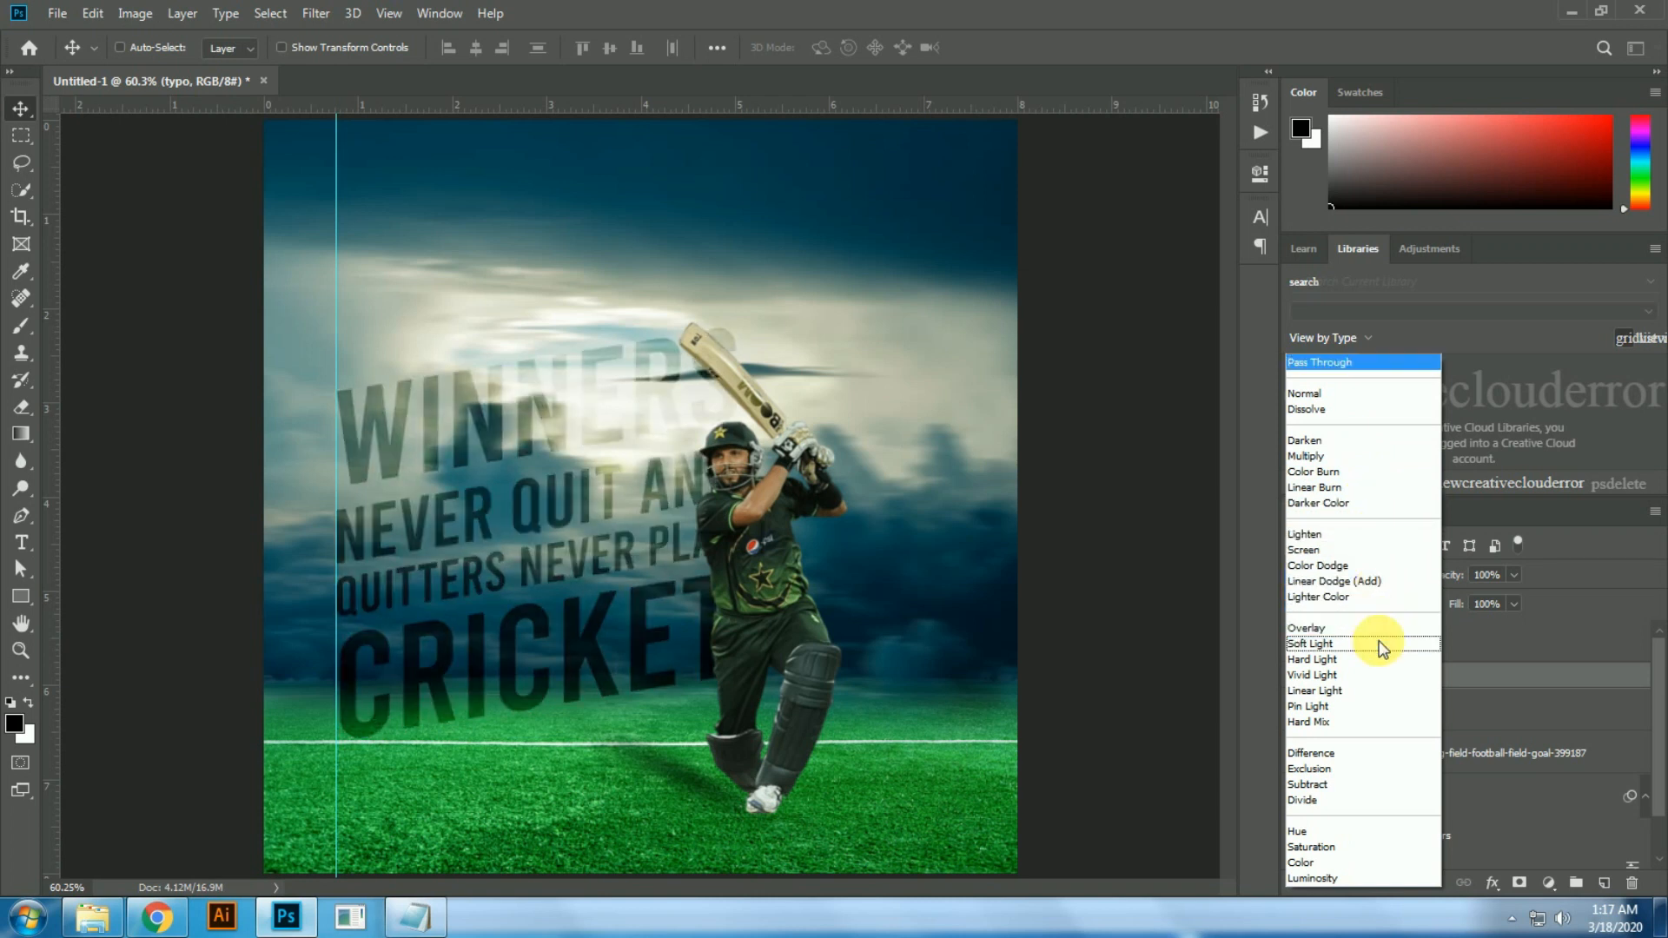
key("Escape")
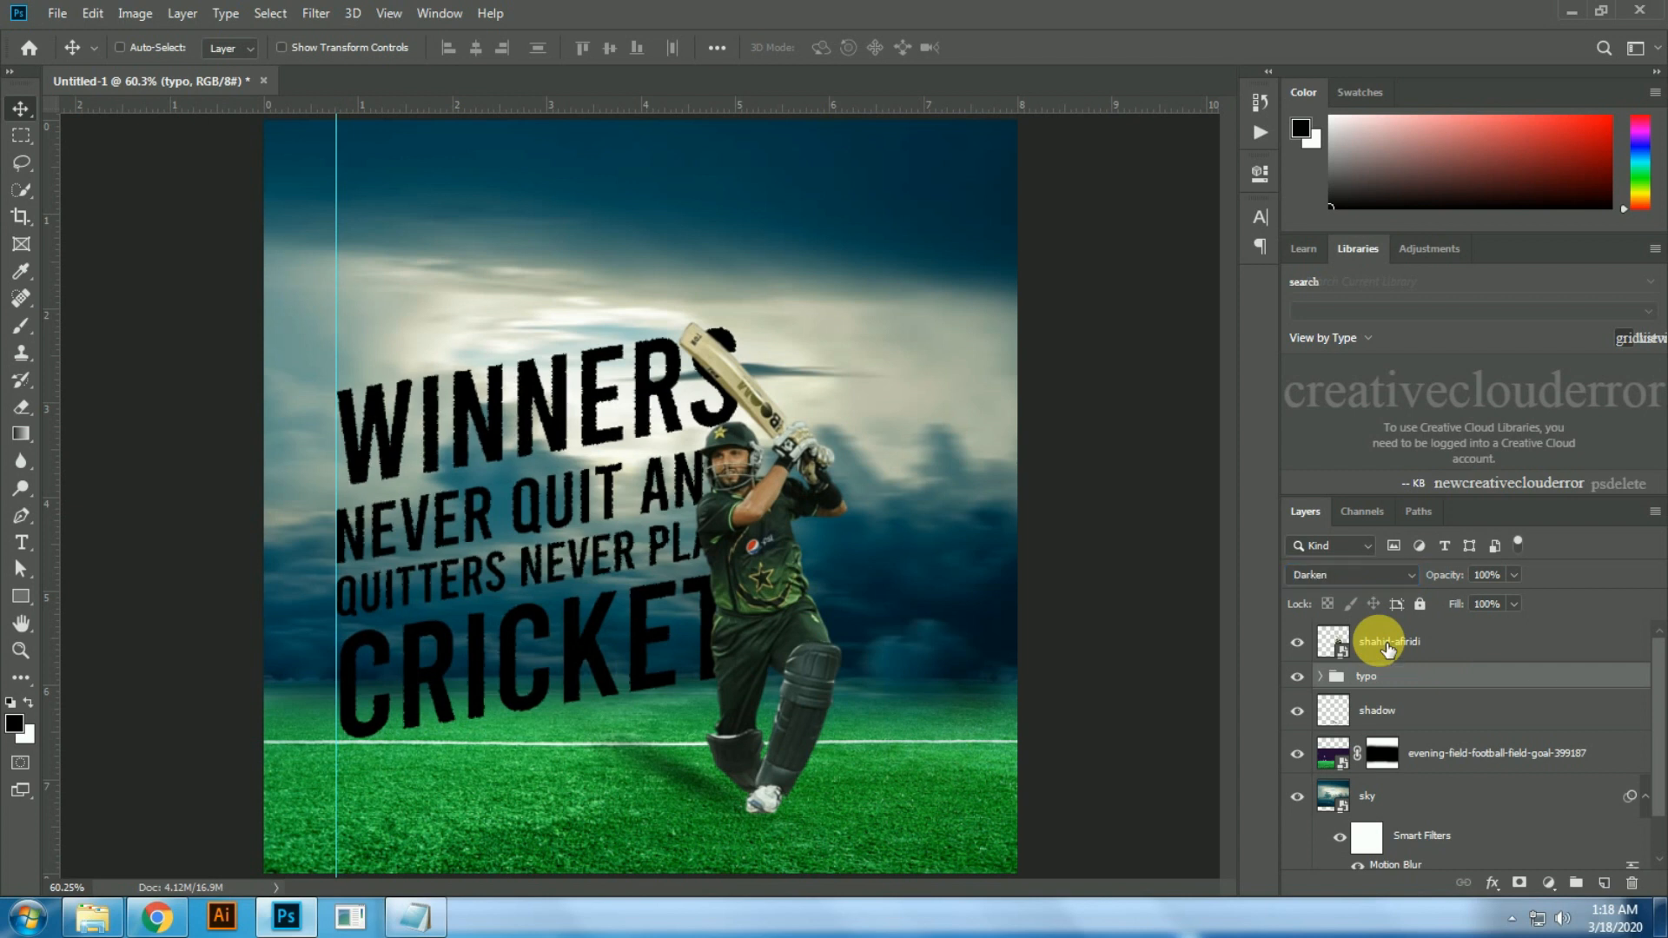
key("Down")
key("Down")
key("shift+alt+o")
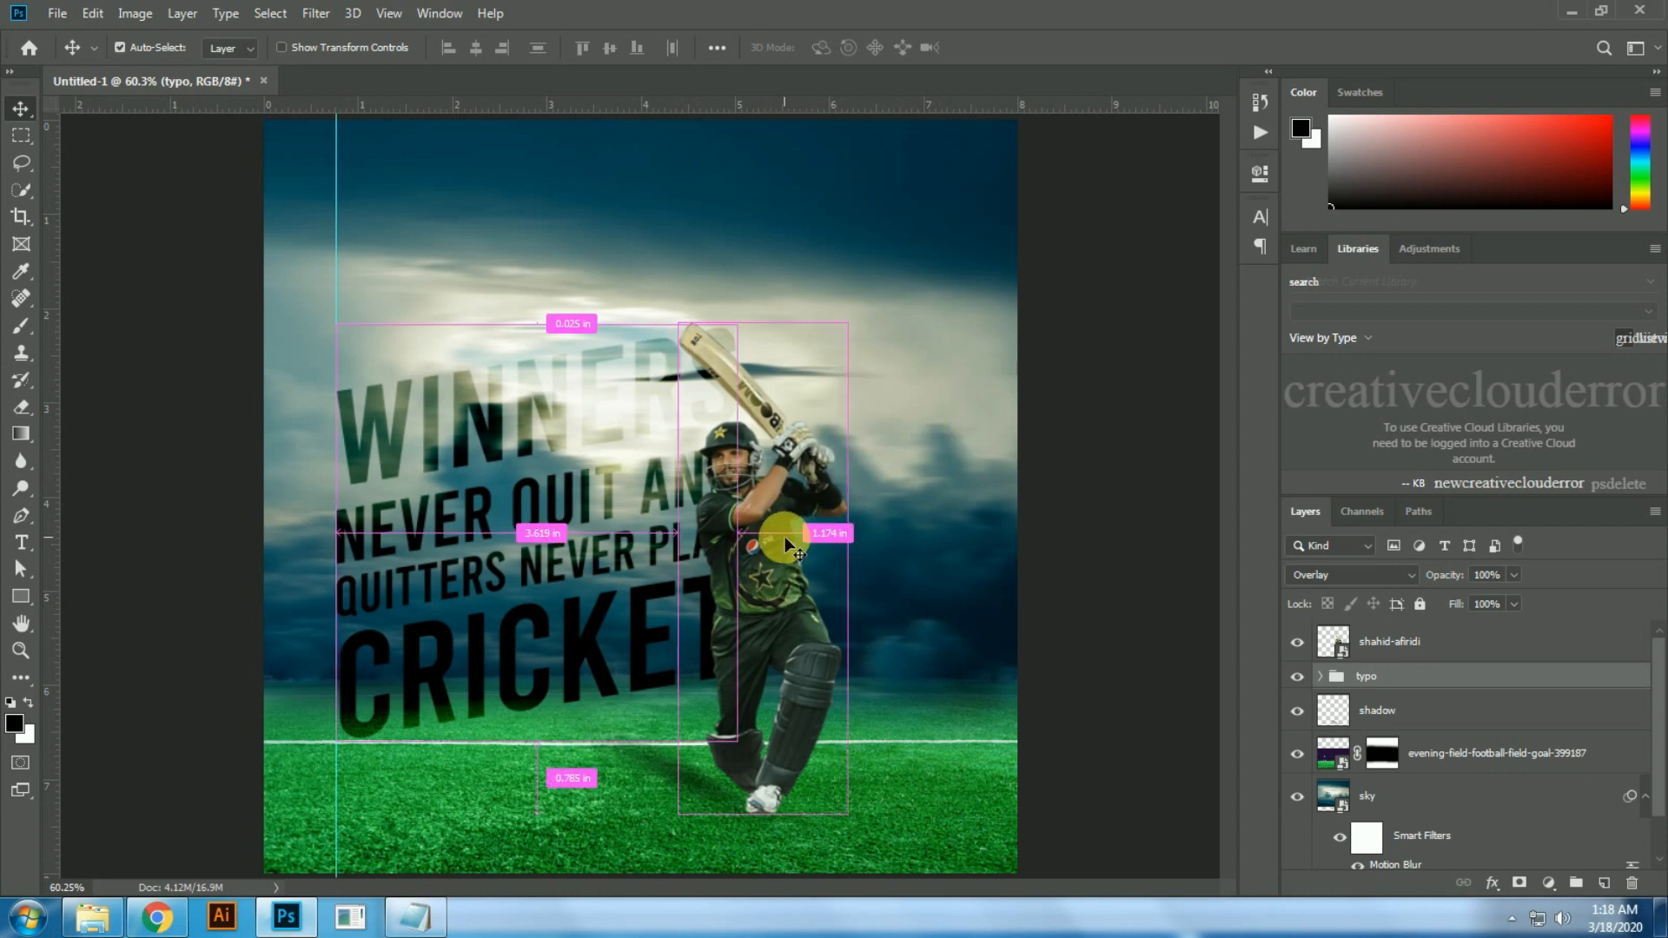
Step: Scale up the cricketer and the typo group together, and move the shadow back behind the cricketer's foot
left_click(756, 555, "ctrl")
left_click(1399, 685, "ctrl")
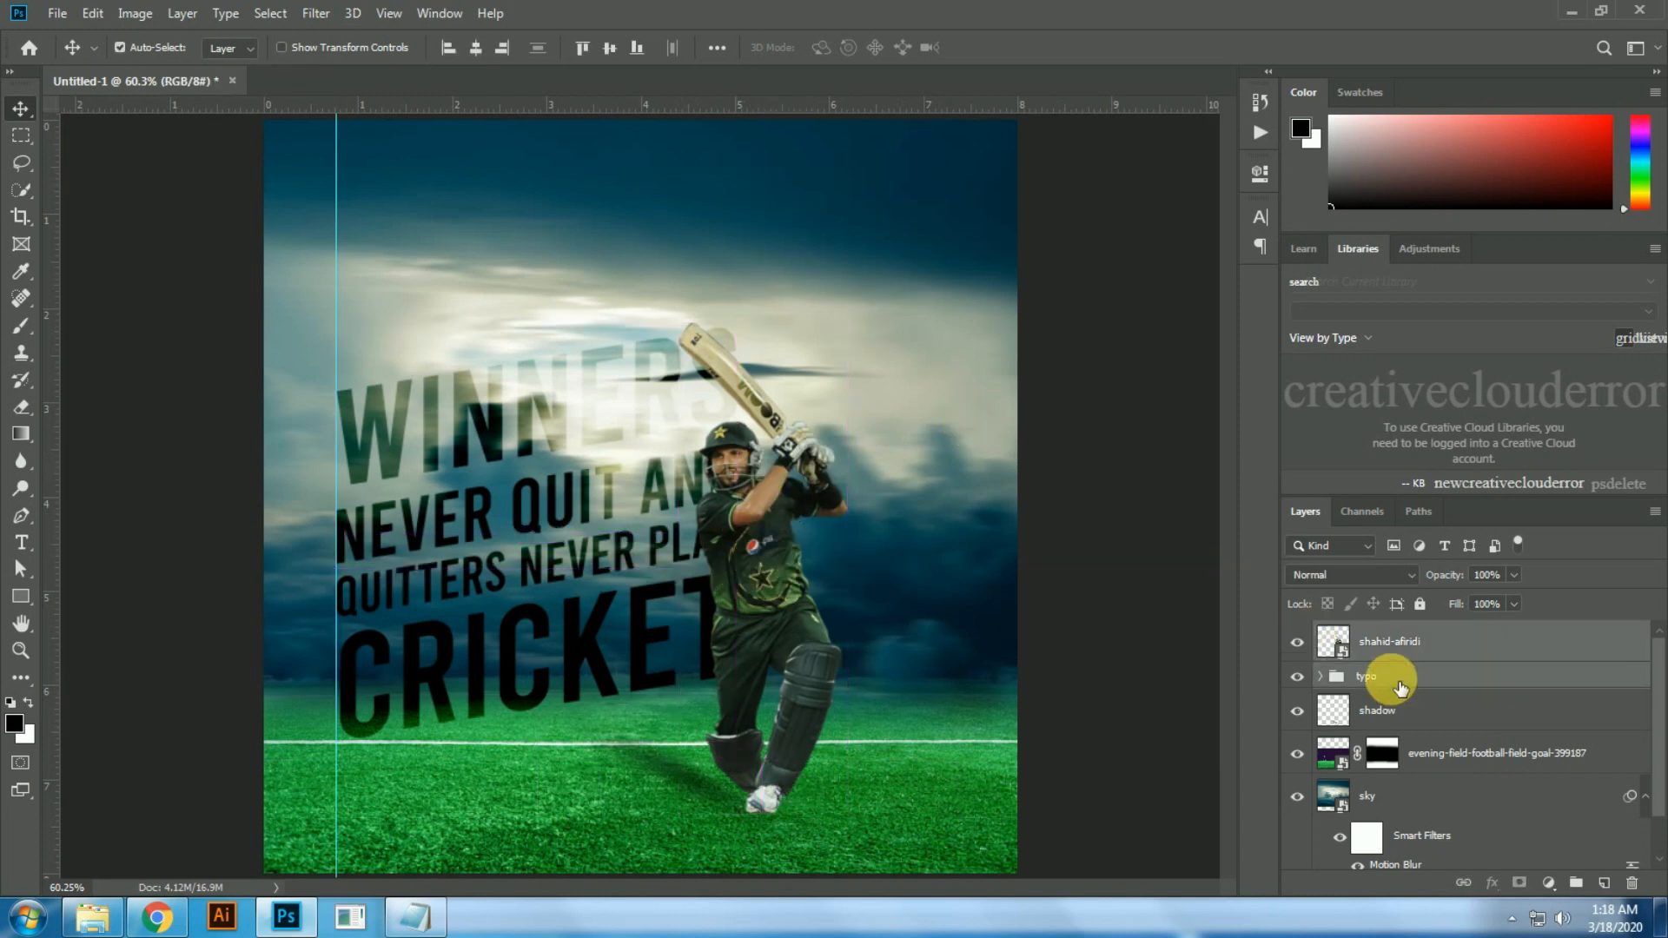
key("ctrl+t")
left_click_drag(848, 324, 907, 252)
key("Return")
left_click_drag(702, 790, 756, 782)
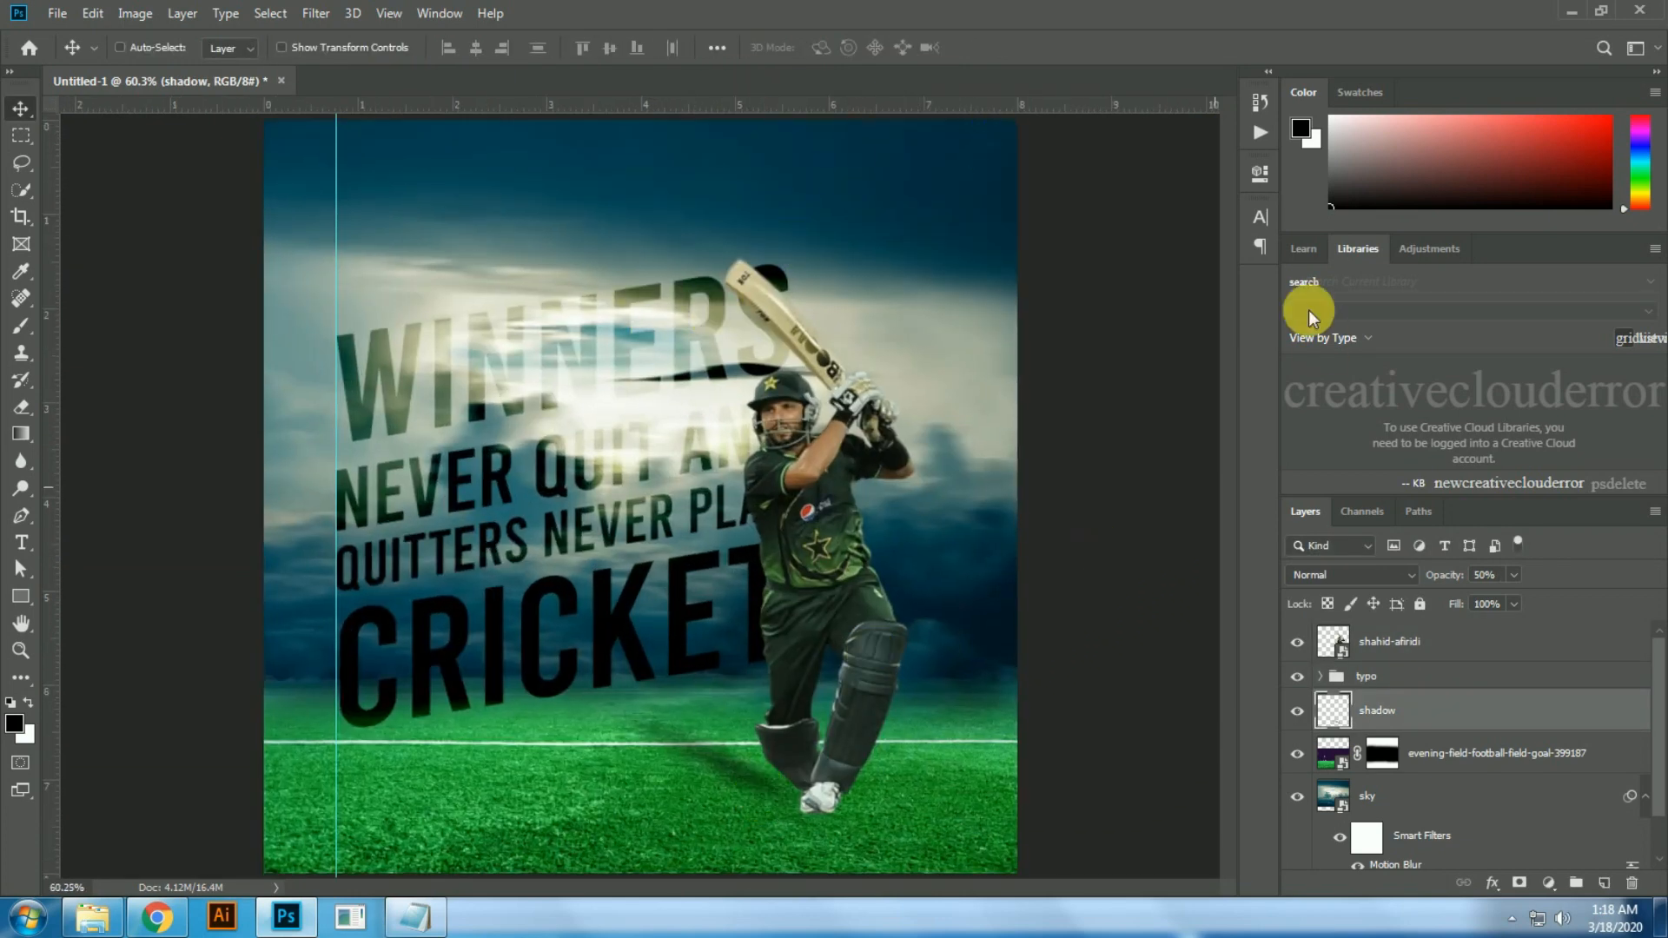
Step: Play the 03 - Nature Deep Green action and accept its Selective Color and Hue/Saturation adjustments with their preset values
left_click(1257, 97)
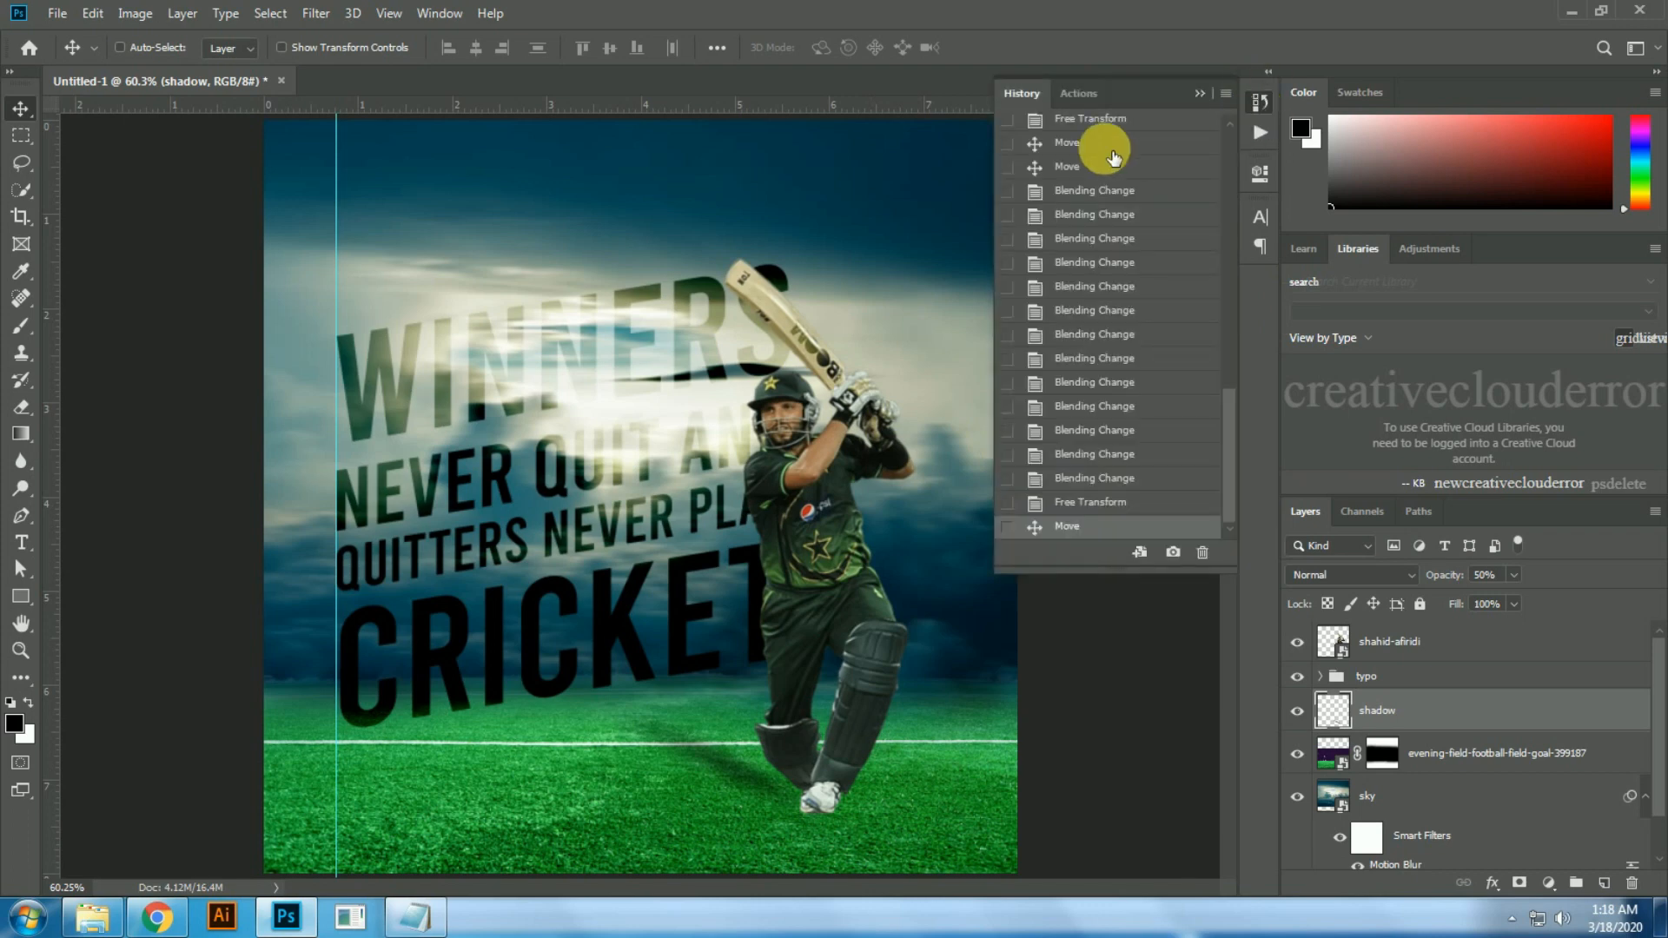
left_click(1080, 93)
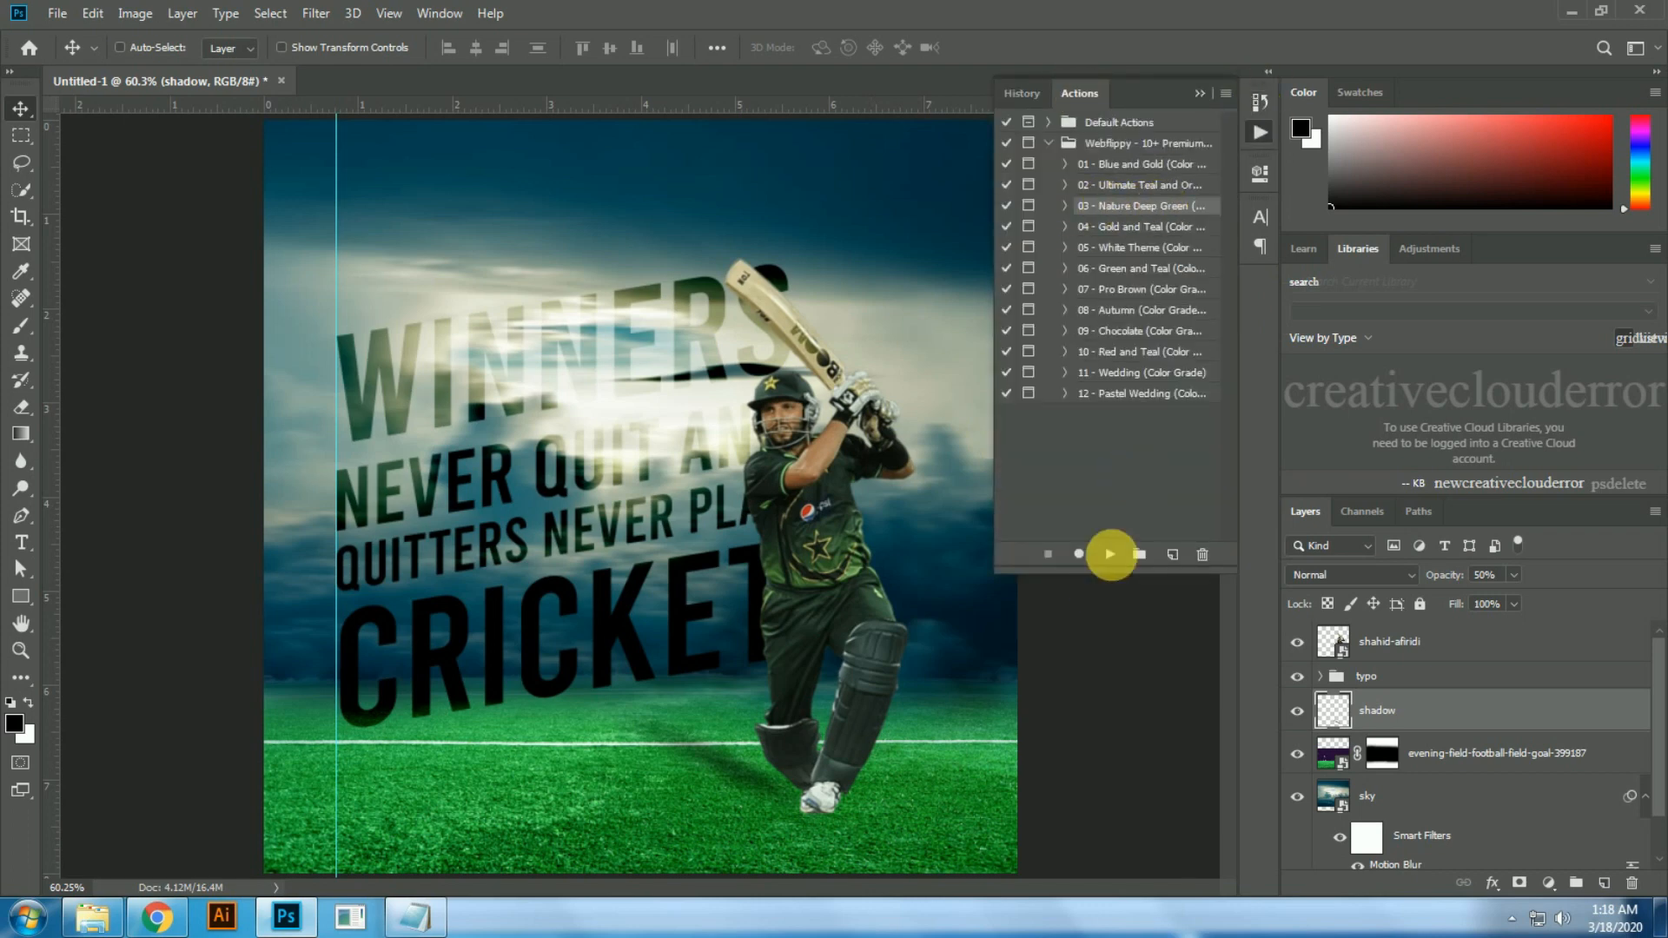
left_click(1110, 554)
left_click(1009, 262)
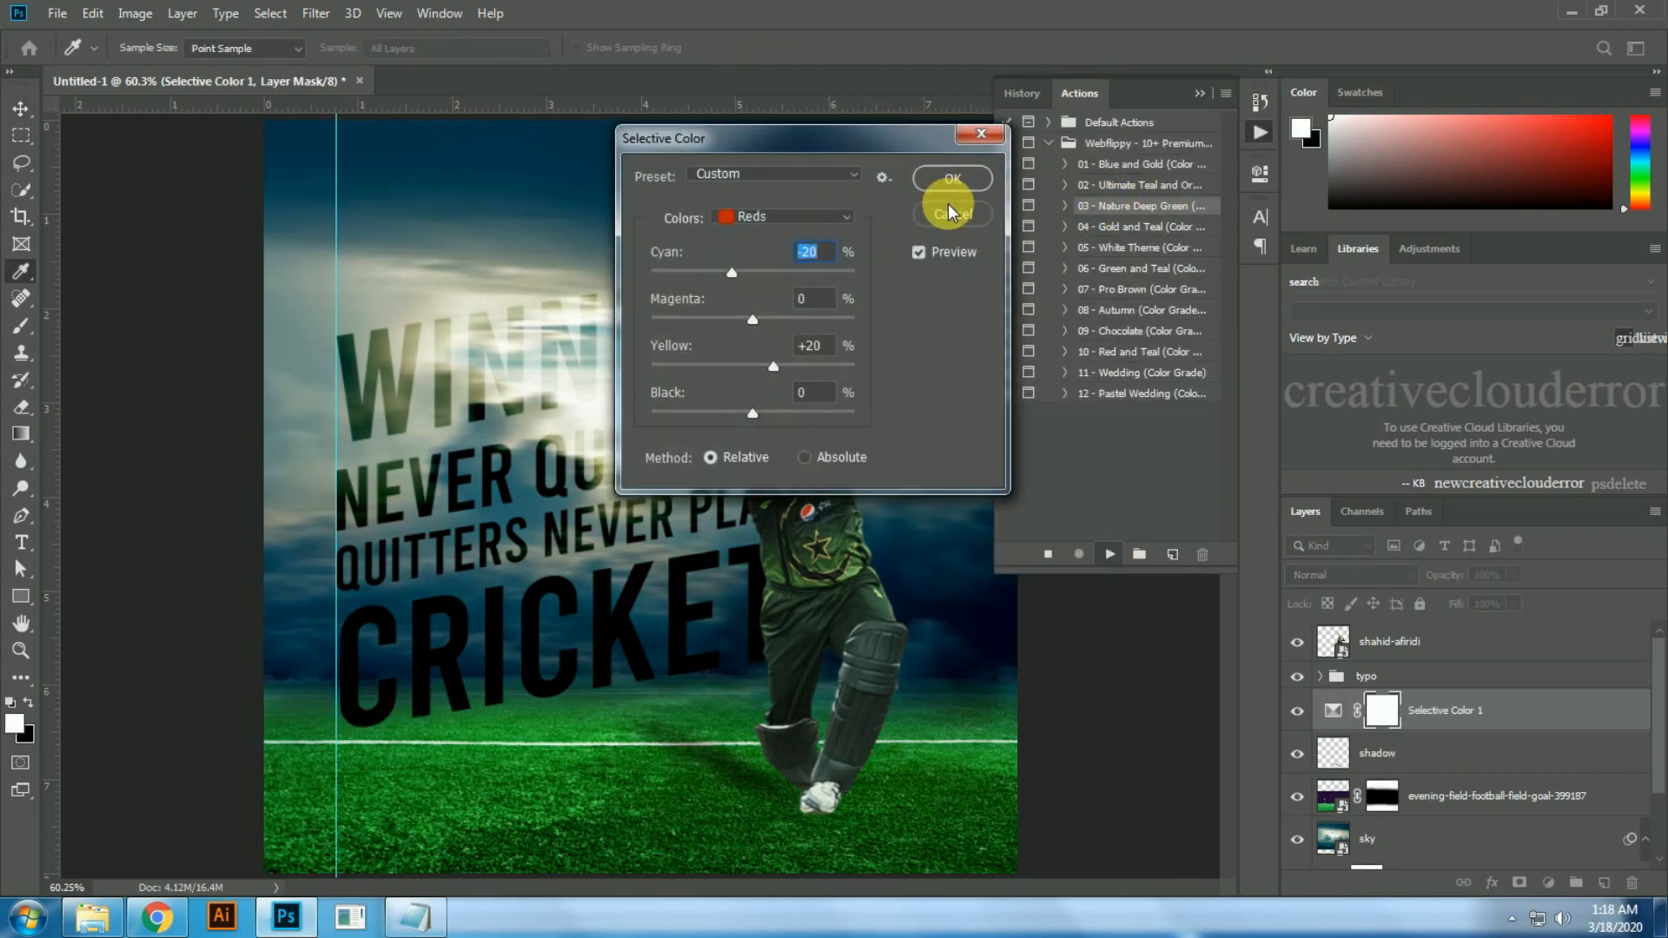
left_click(948, 184)
left_click(999, 257)
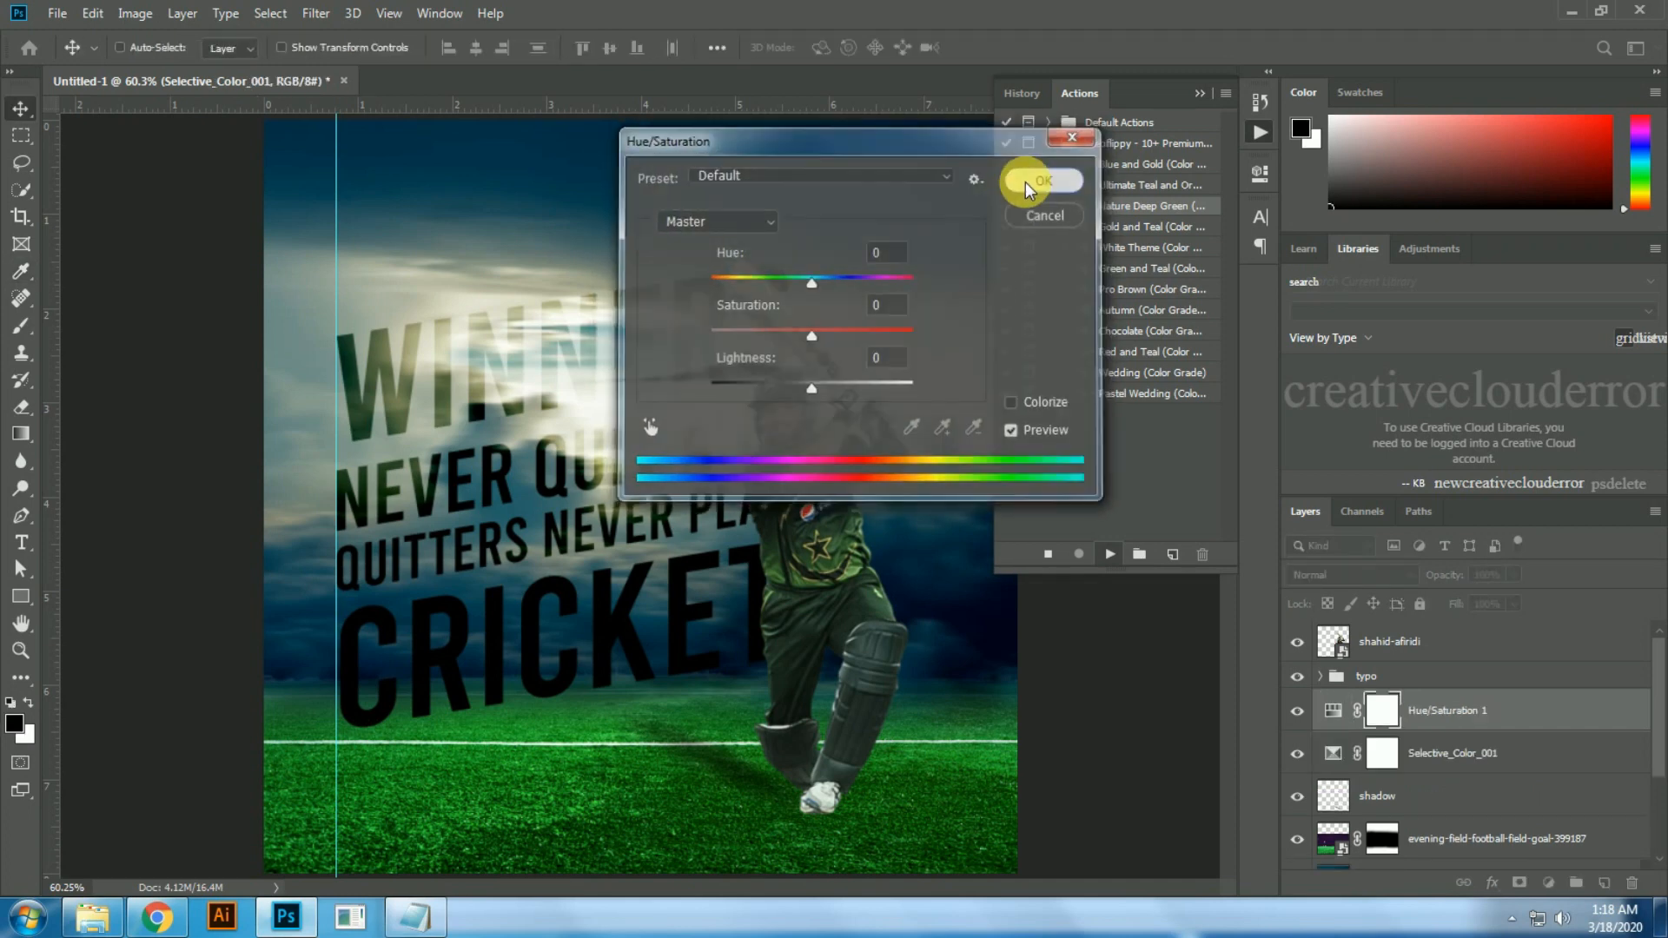
left_click(1034, 181)
left_click(986, 257)
Step: Accept the action's Gradient Map and Curves adjustments with their preset values and layer names to finish the deep green color grade
left_click(978, 259)
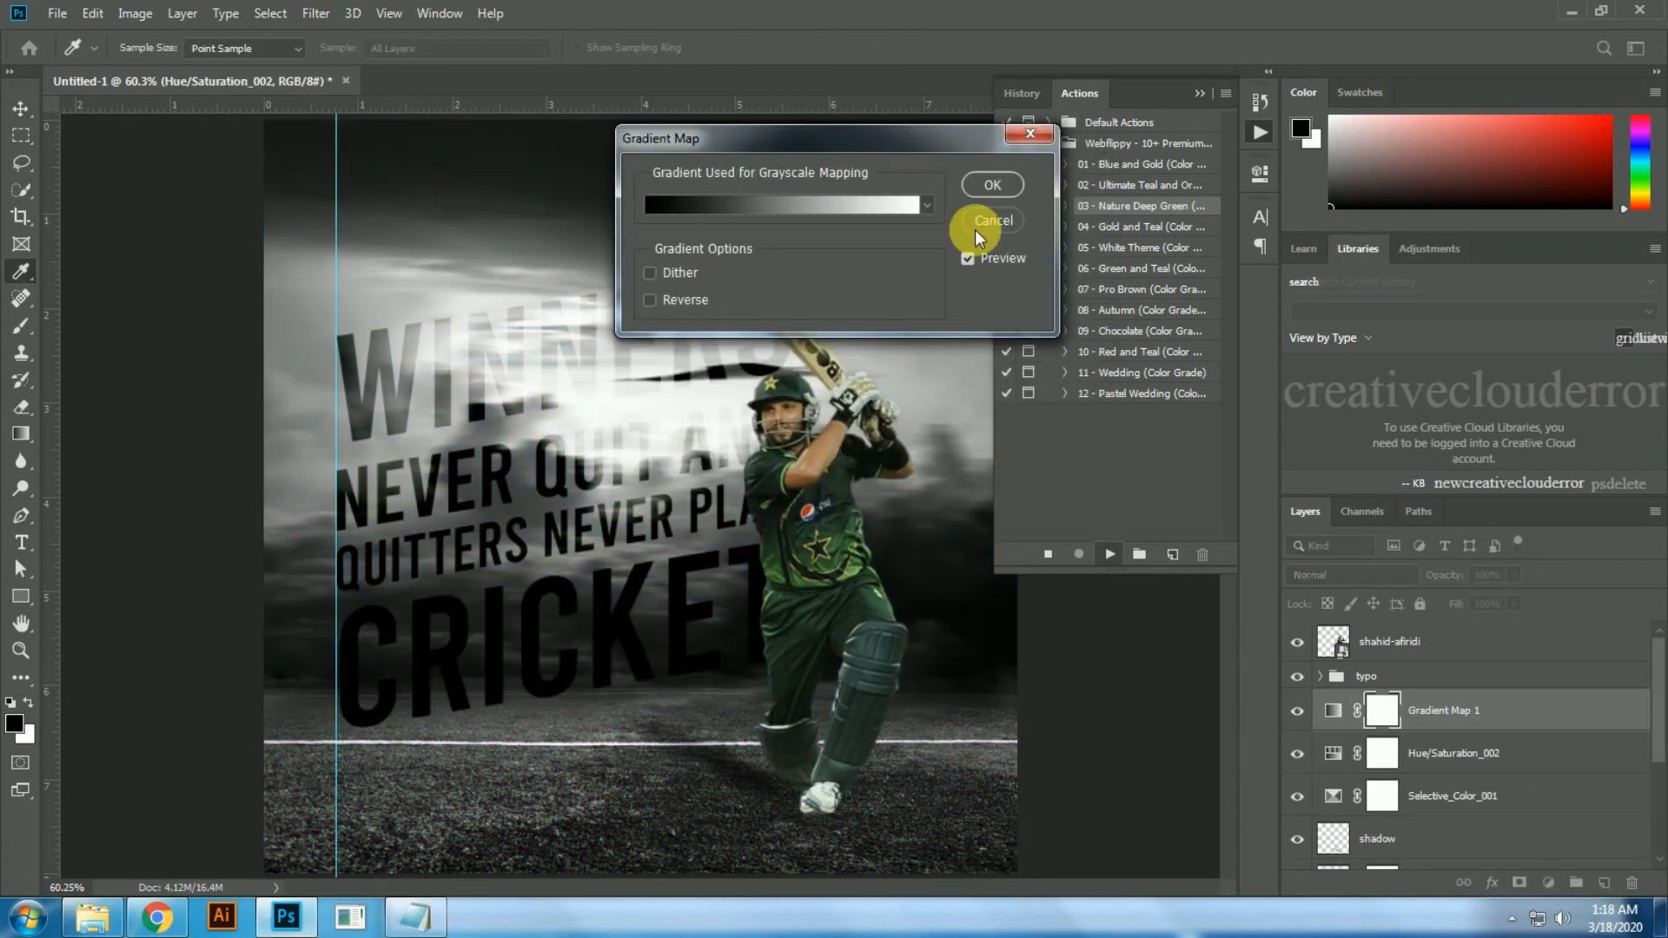
left_click(986, 187)
left_click(743, 346)
left_click(987, 185)
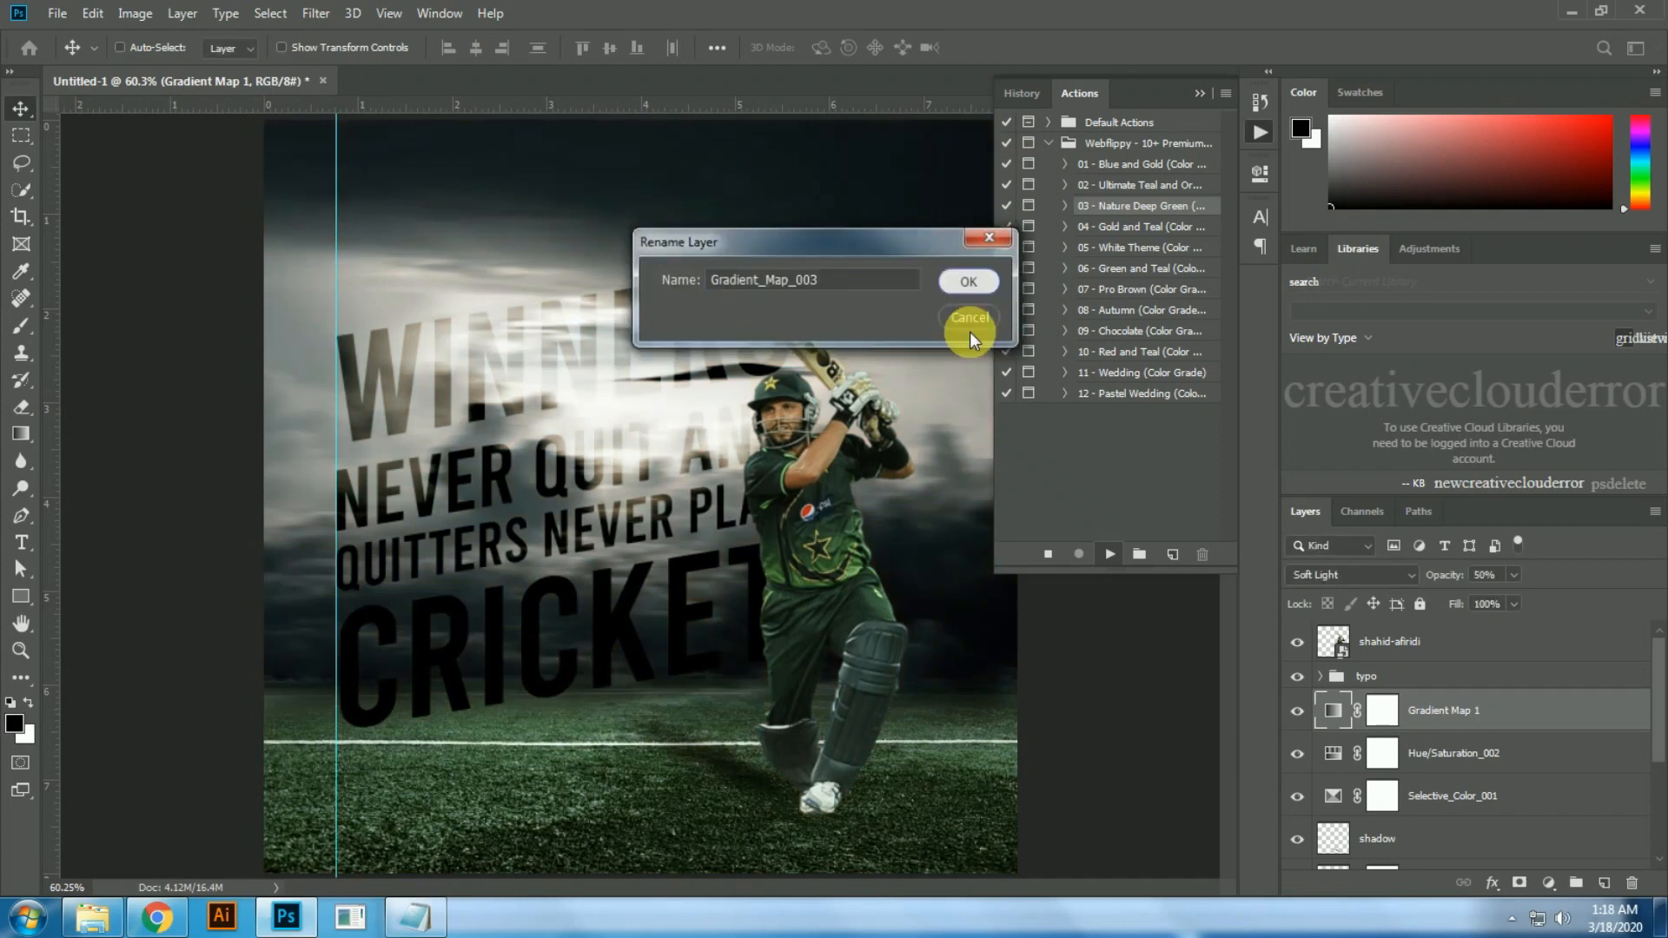
left_click(970, 283)
left_click(992, 262)
left_click(1275, 186)
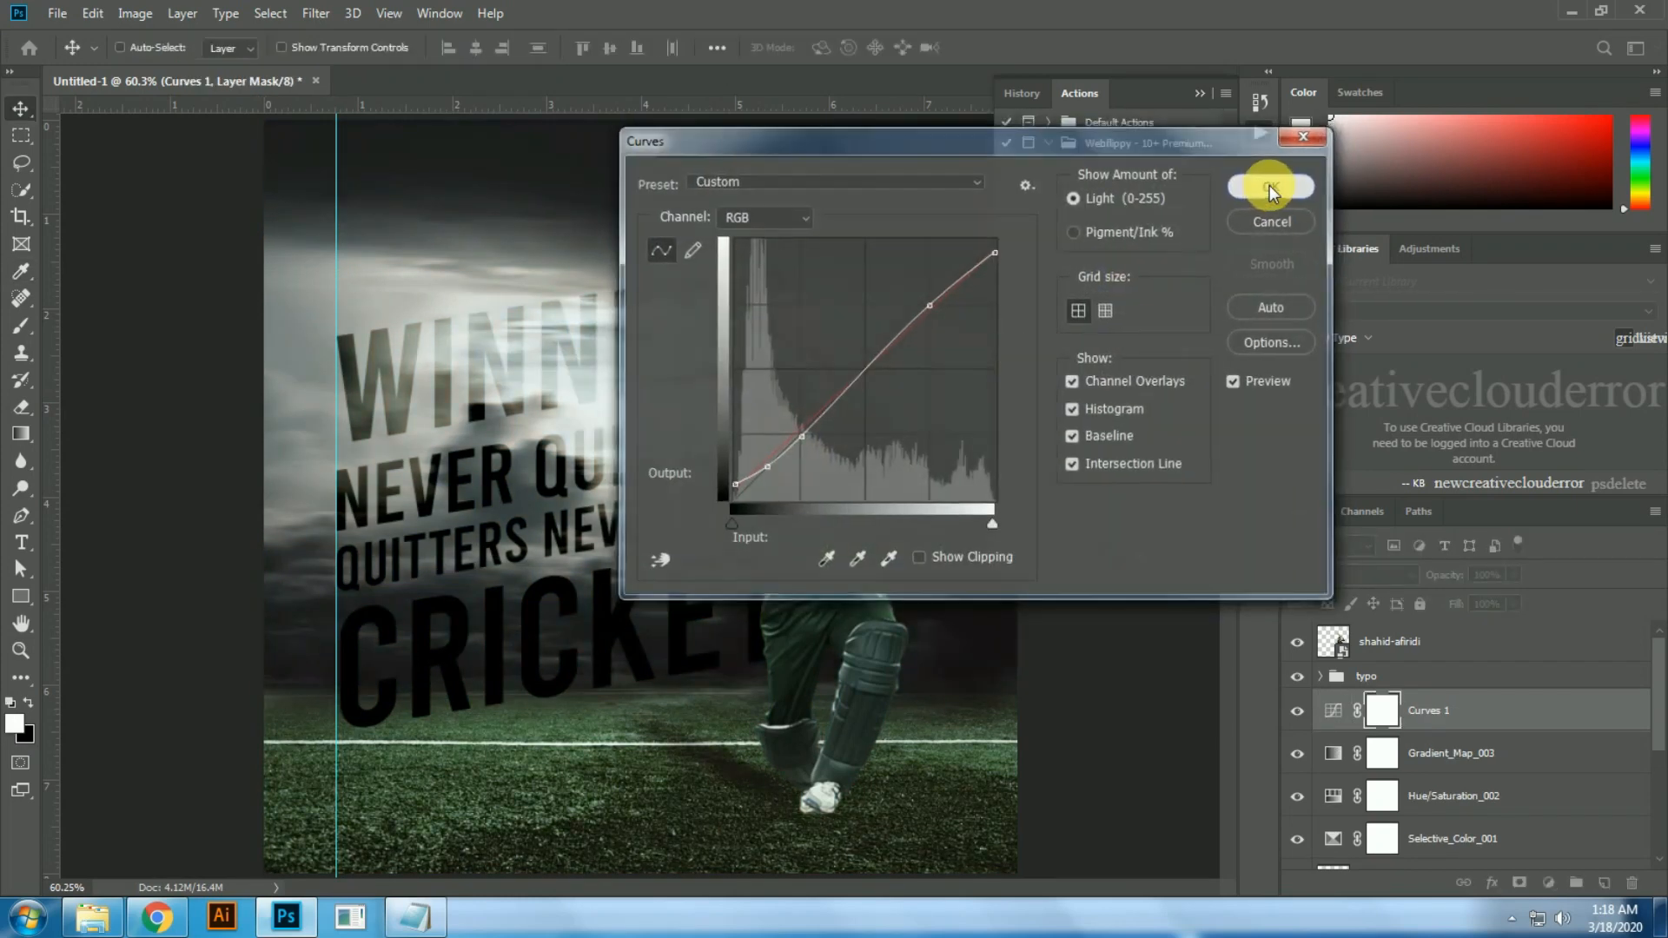
left_click(1270, 185)
left_click(1008, 257)
left_click(1001, 259)
left_click(994, 275)
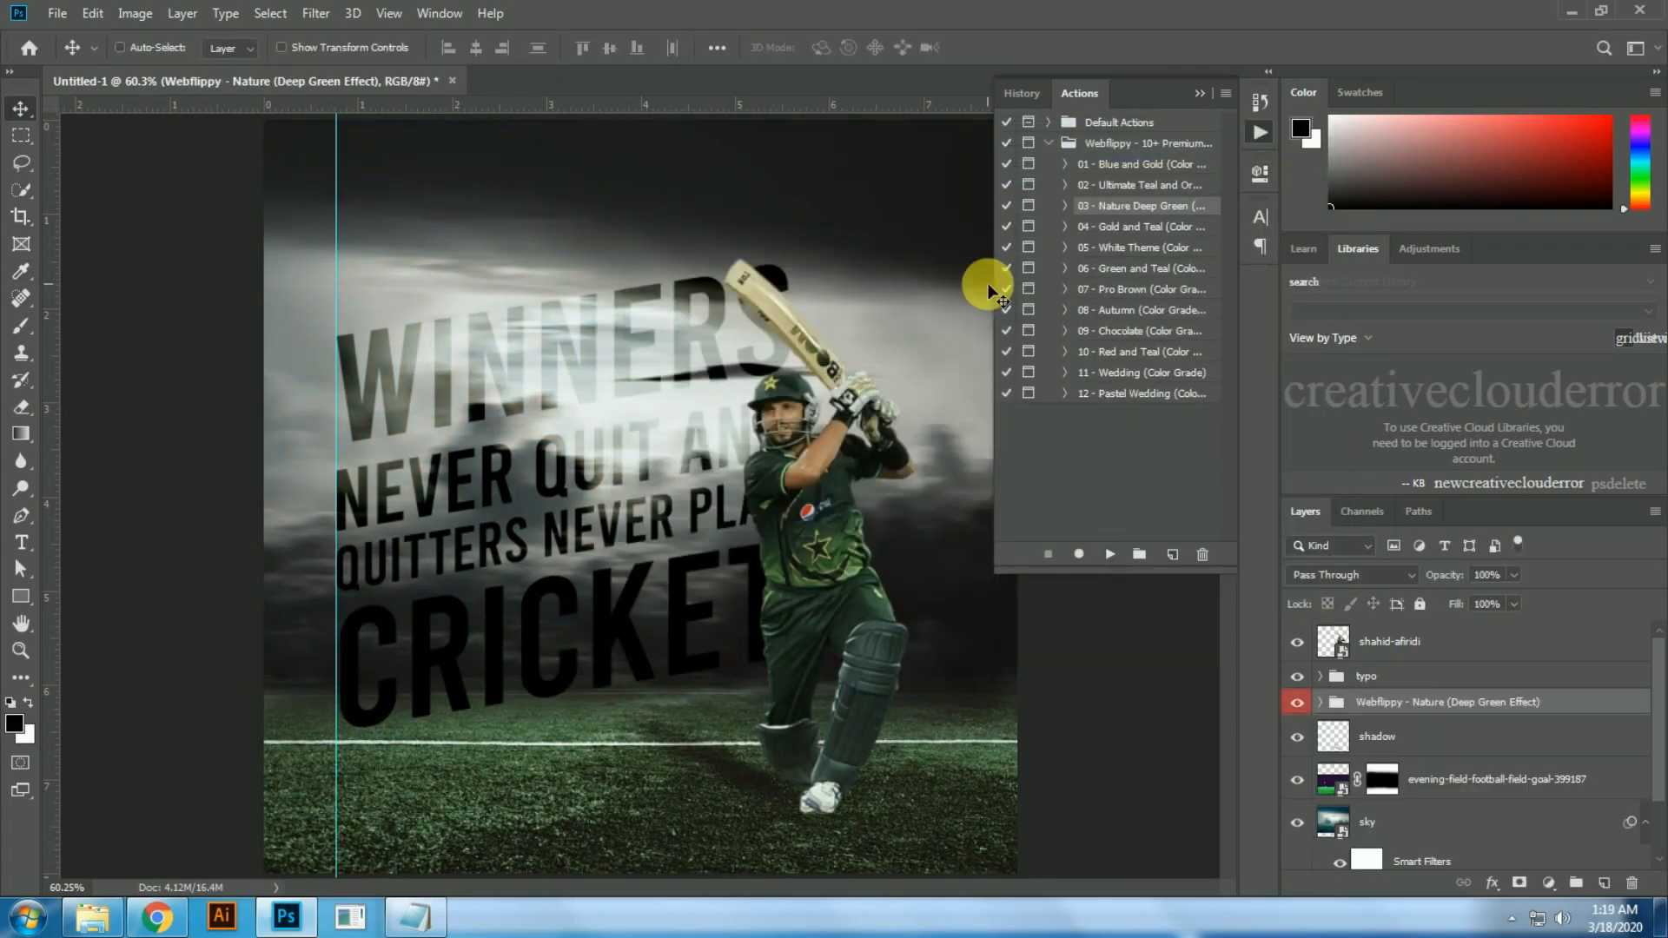
Step: Bring the Nature (Deep Green Effect) group to the top of the layer stack, above the cricketer, and put the actions list away
key("ctrl+]")
key("ctrl+]")
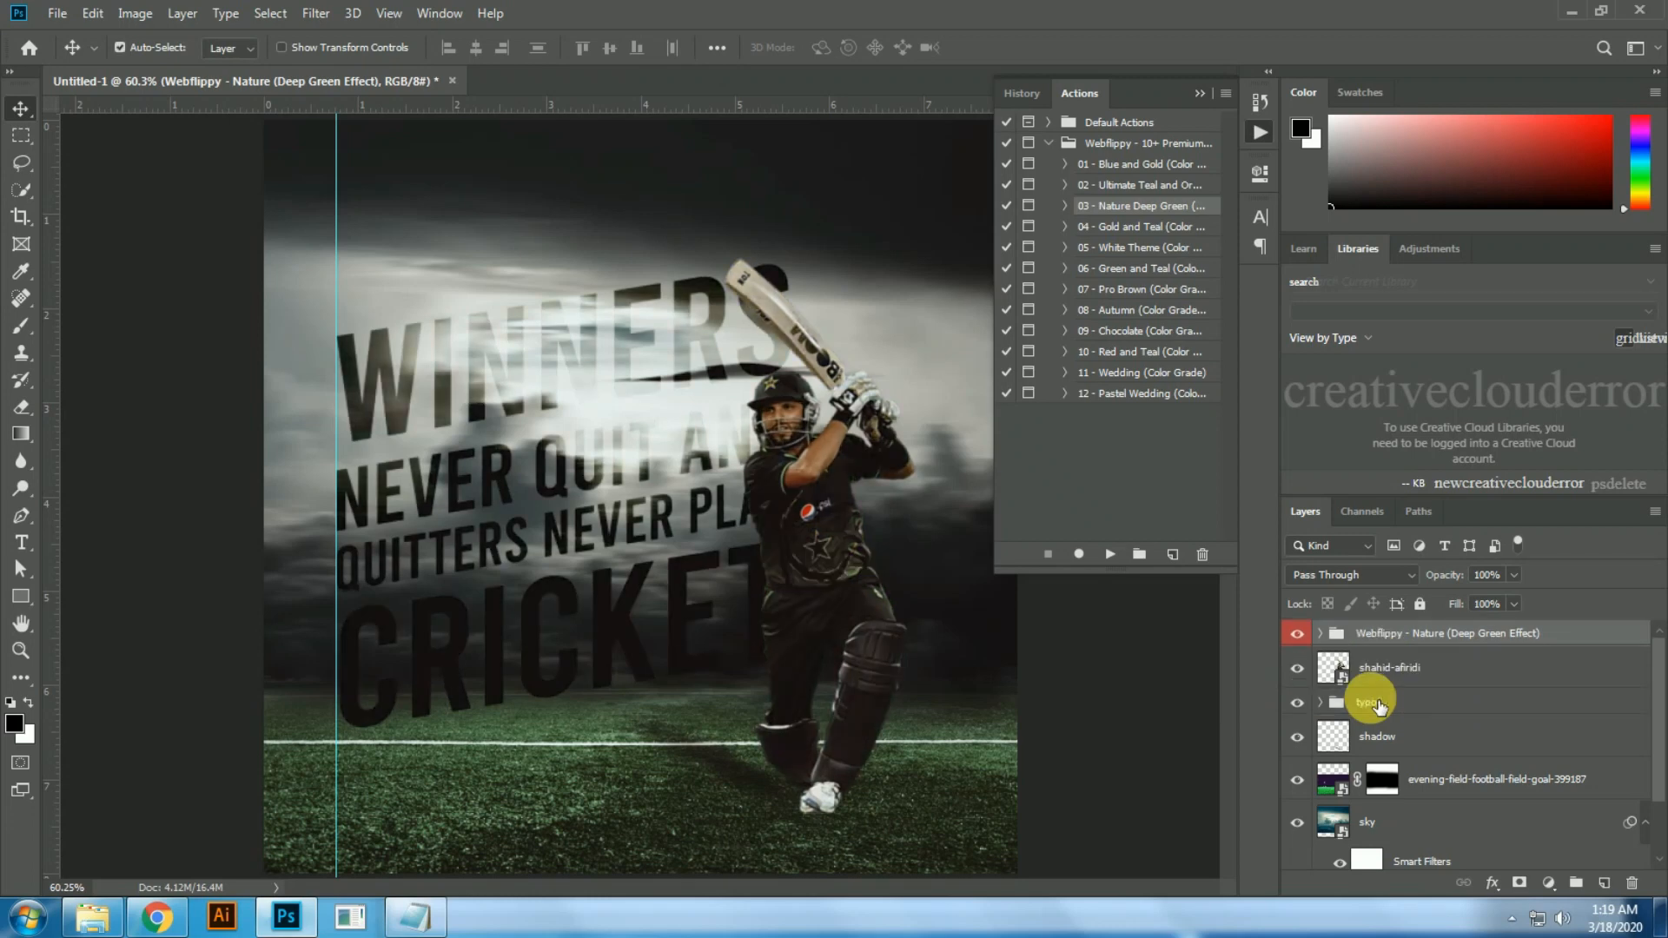
left_click(827, 540)
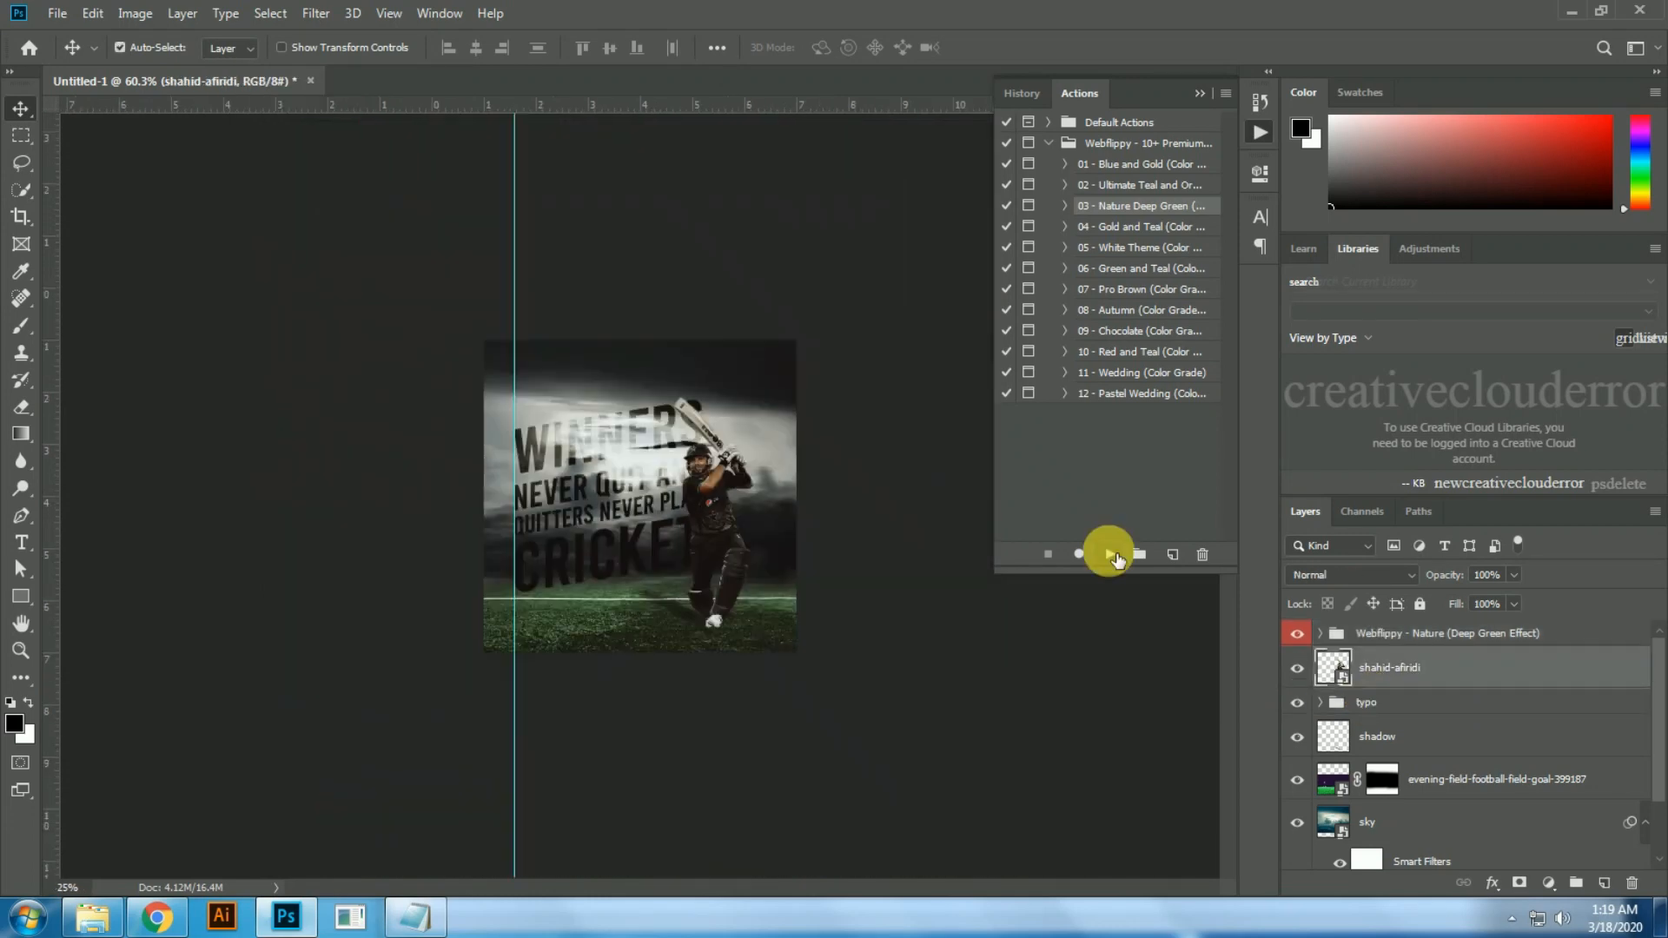
left_click(1201, 94)
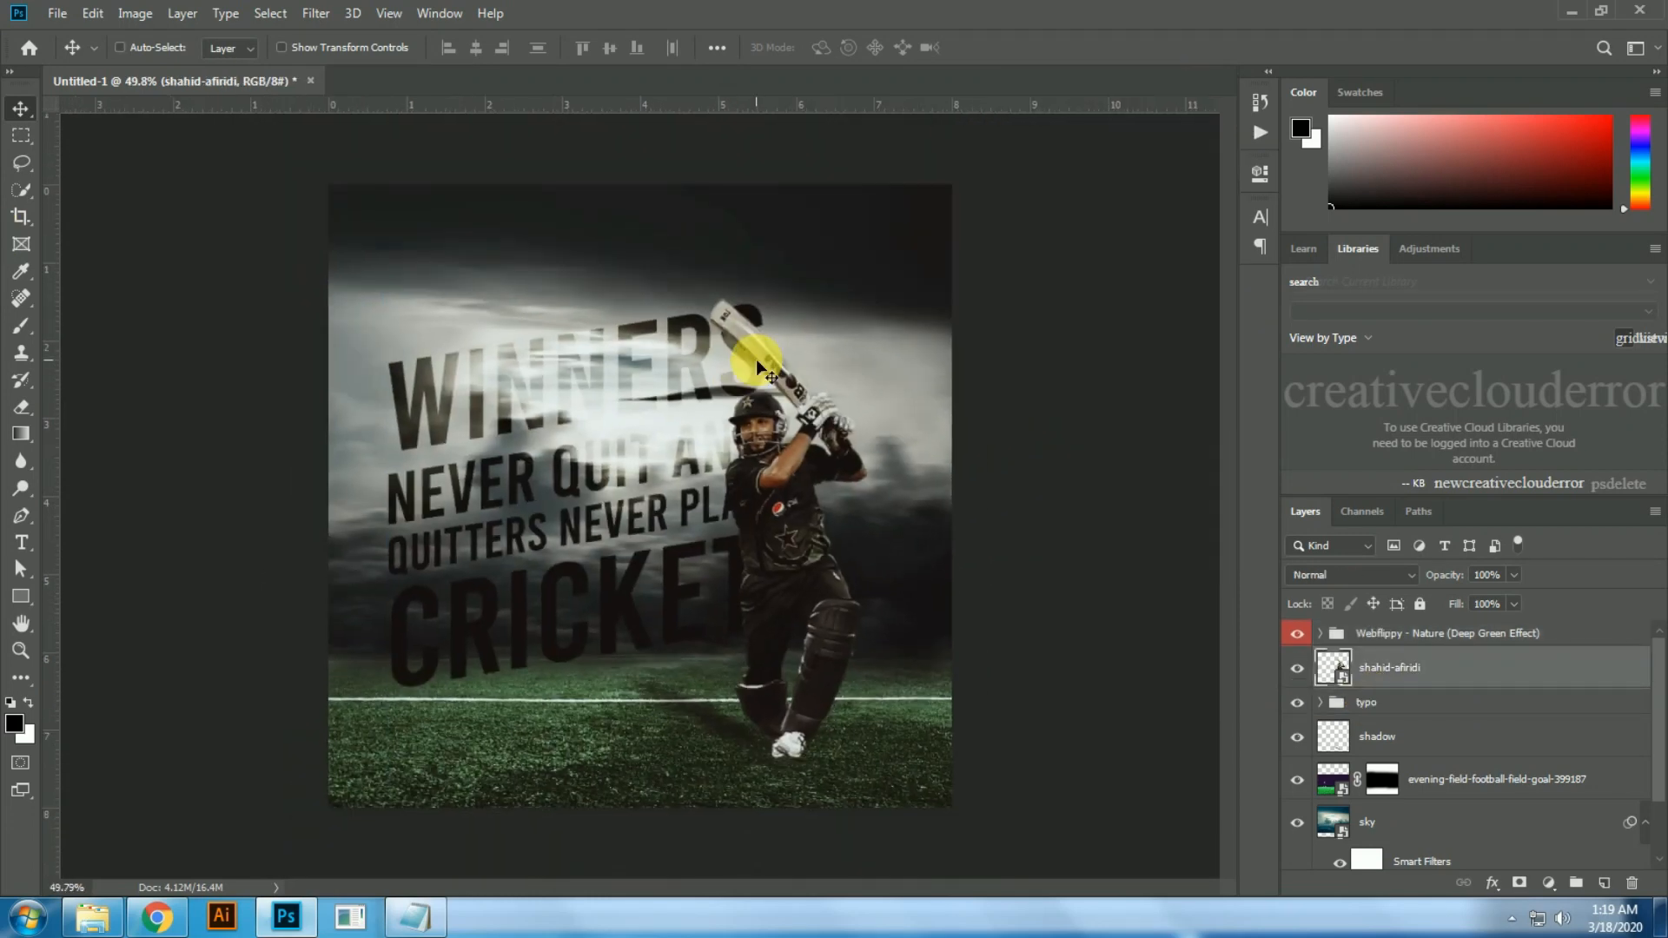
Step: Try other blend modes such as Multiply on the typo group and set it to Soft Light
left_click(1380, 715)
scroll(1359, 573, "down", 15)
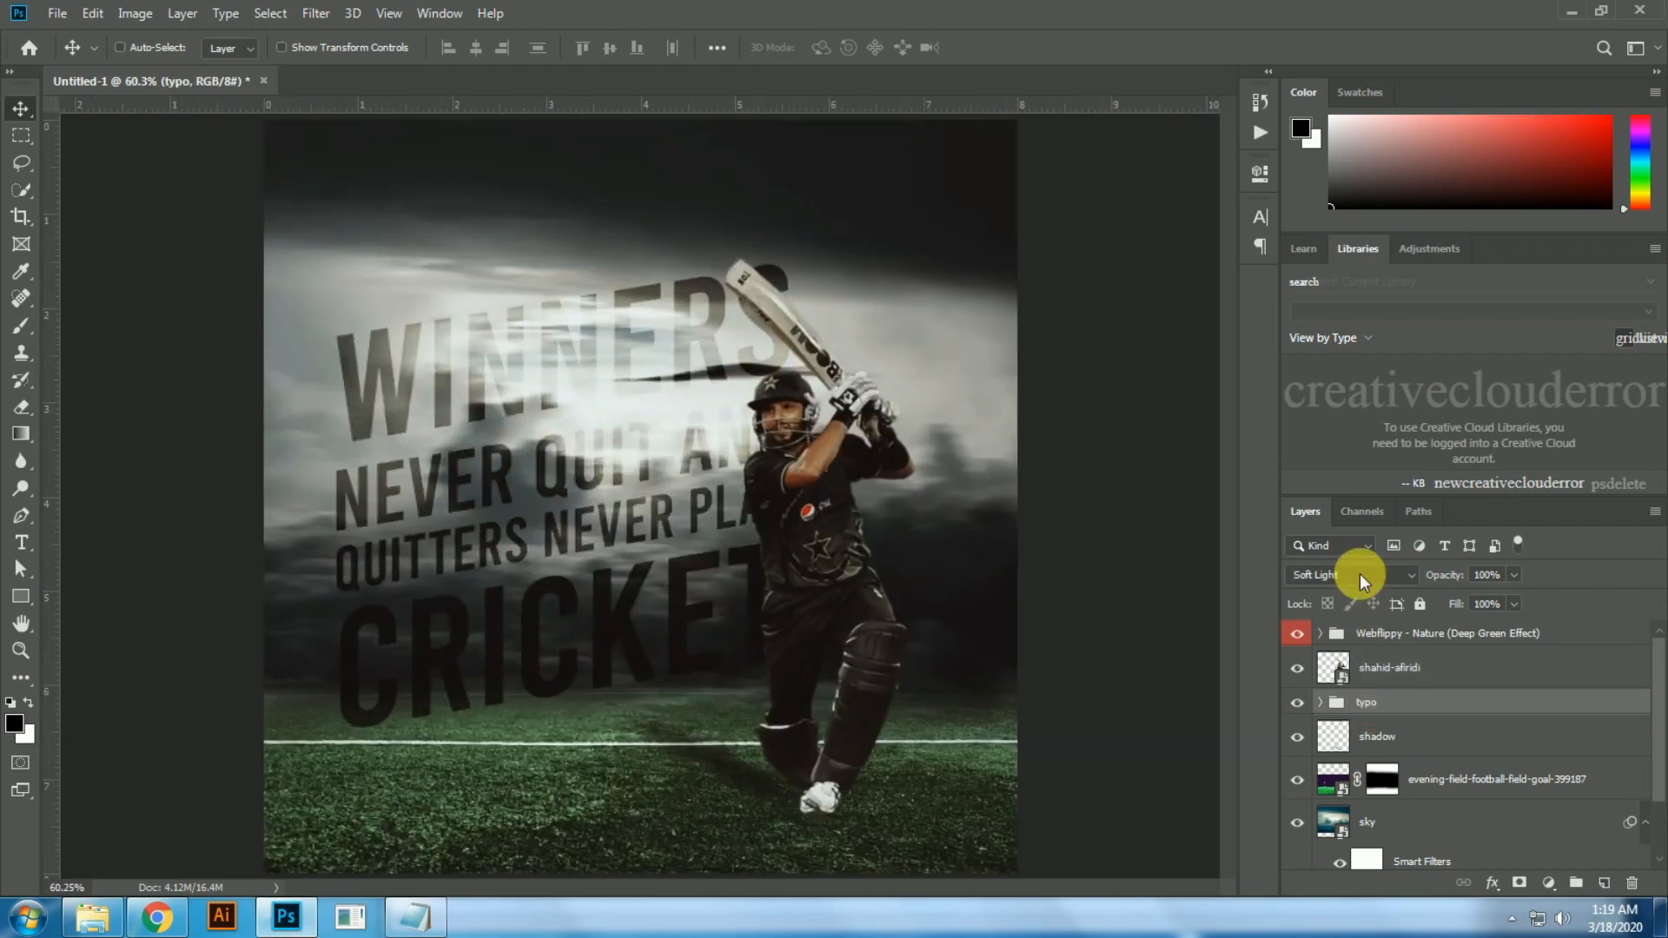
scroll(1359, 573, "down", 9)
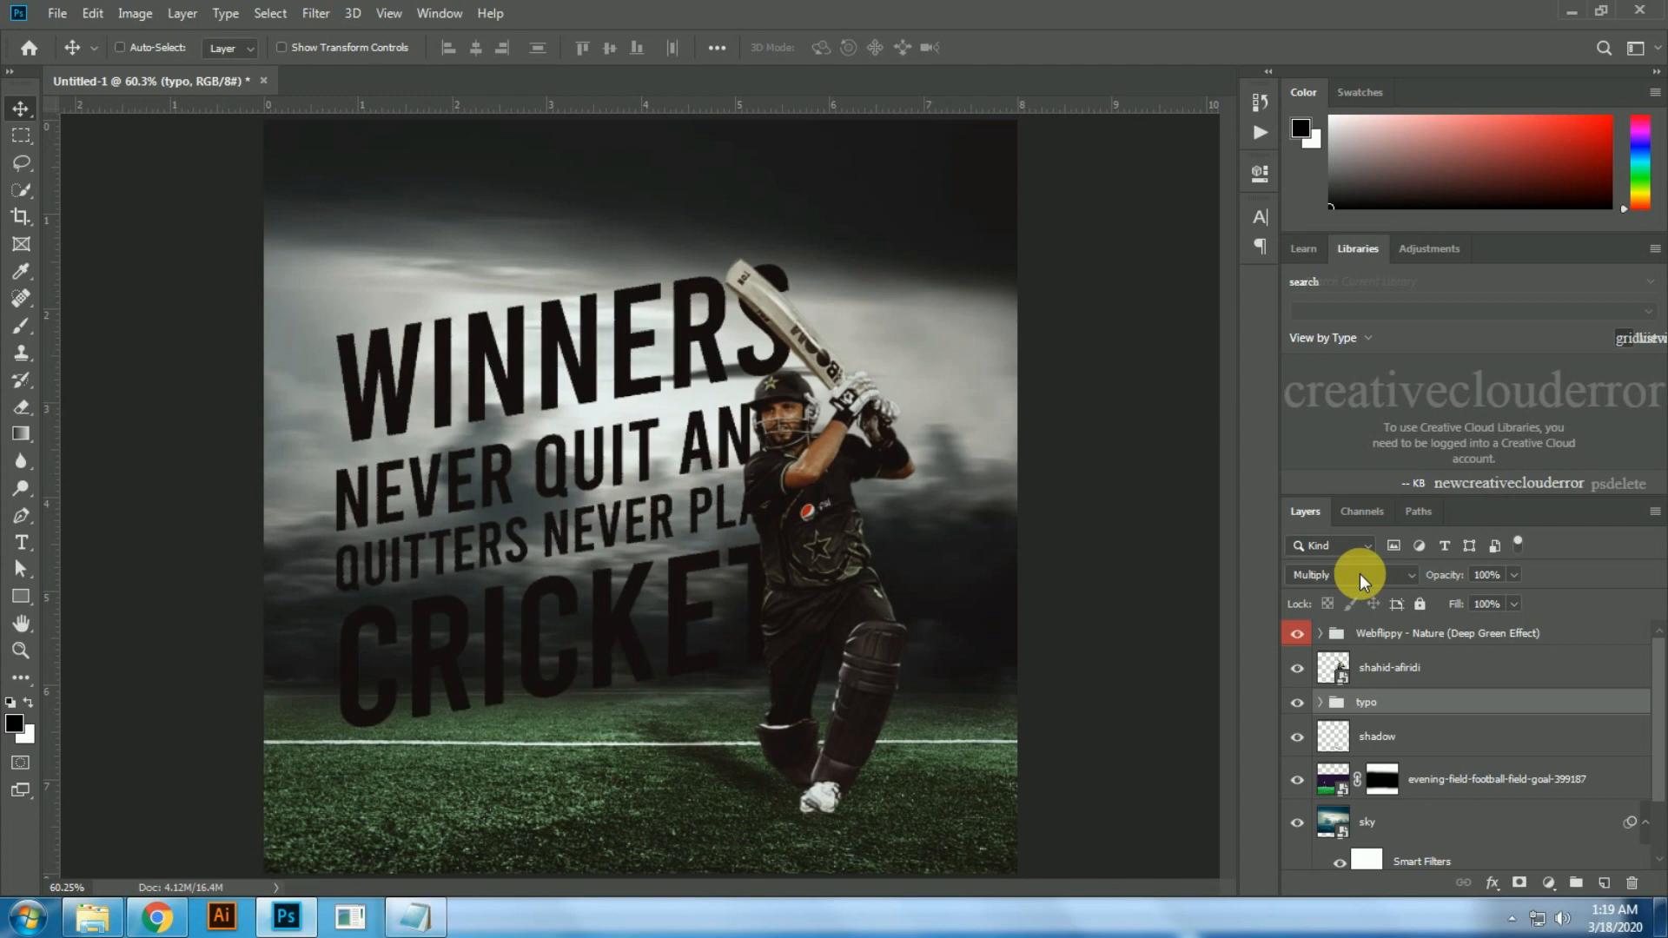
scroll(1359, 574, "down", 5)
scroll(1358, 574, "down", 3)
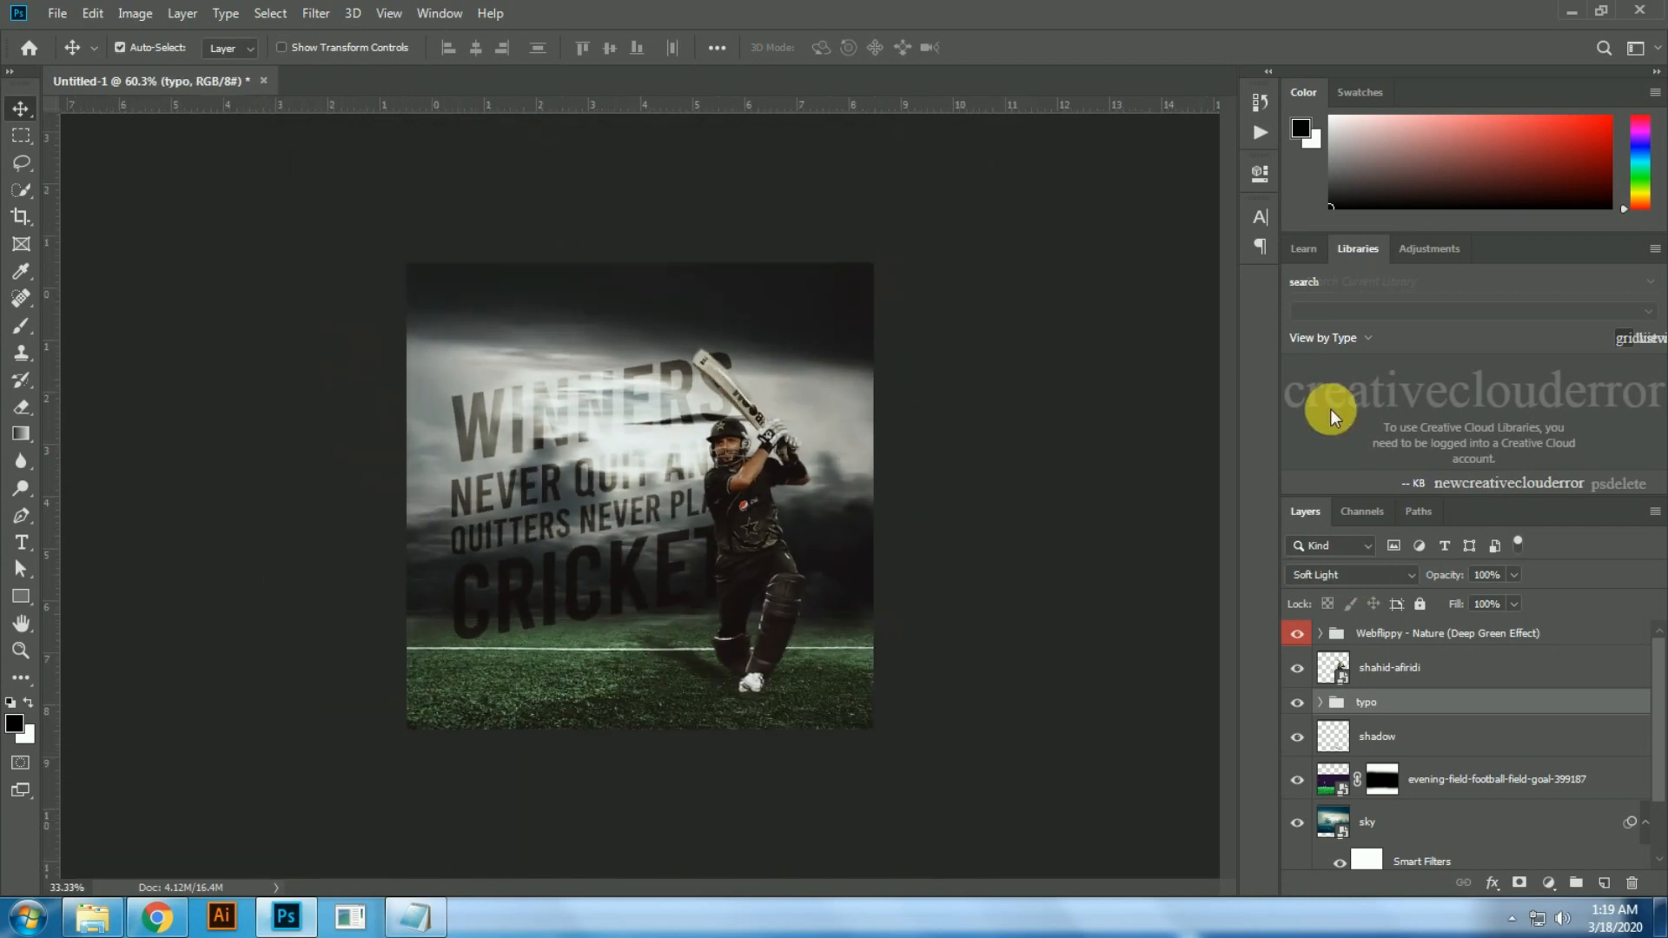
Step: Place the fire-sparks image above the football field layer and move it down to the canvas's lower edge
scroll(1416, 756, "down", 1)
left_click(1417, 756)
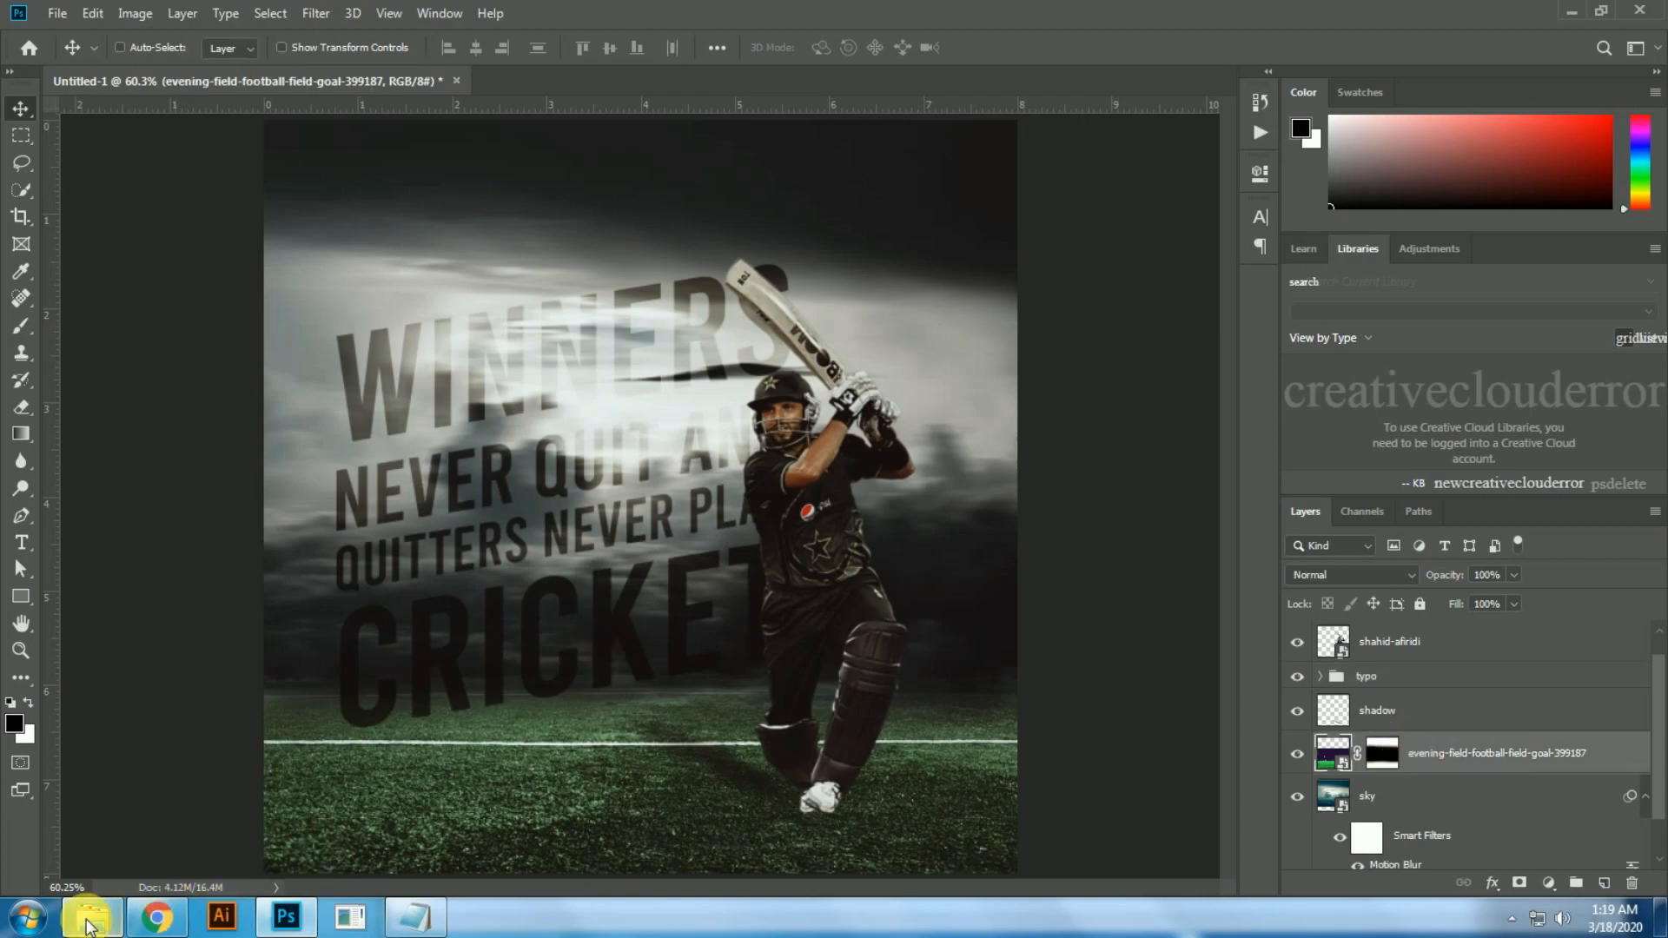
left_click(87, 919)
left_click_drag(686, 170, 602, 746)
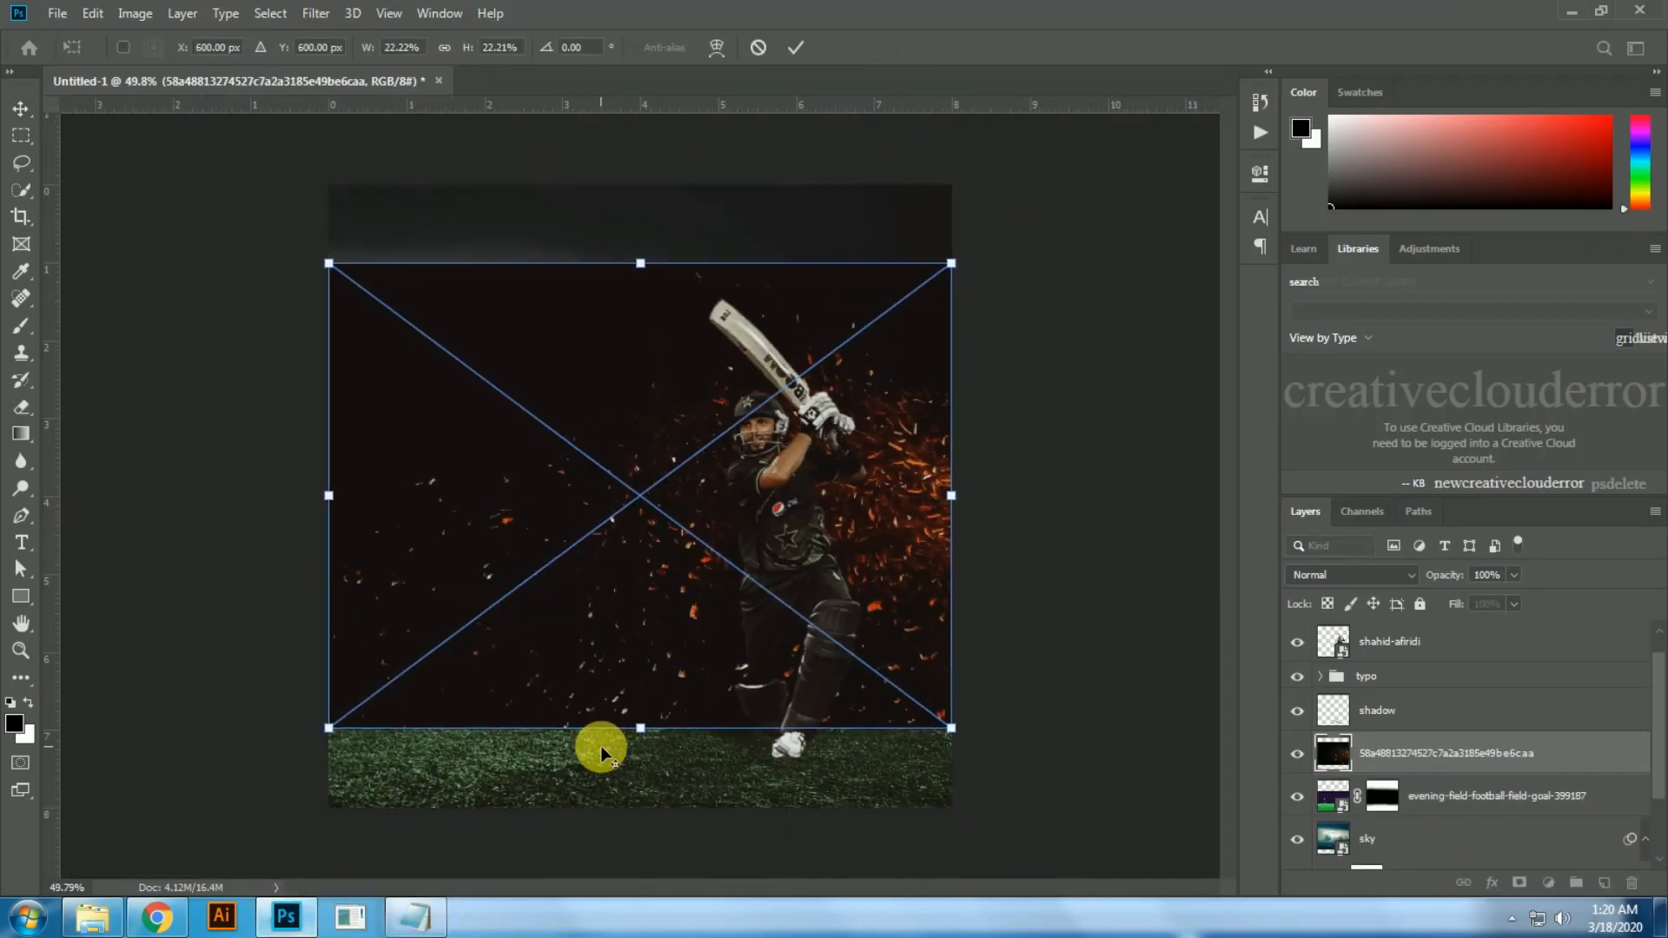
scroll(601, 746, "down", 1)
key("Return")
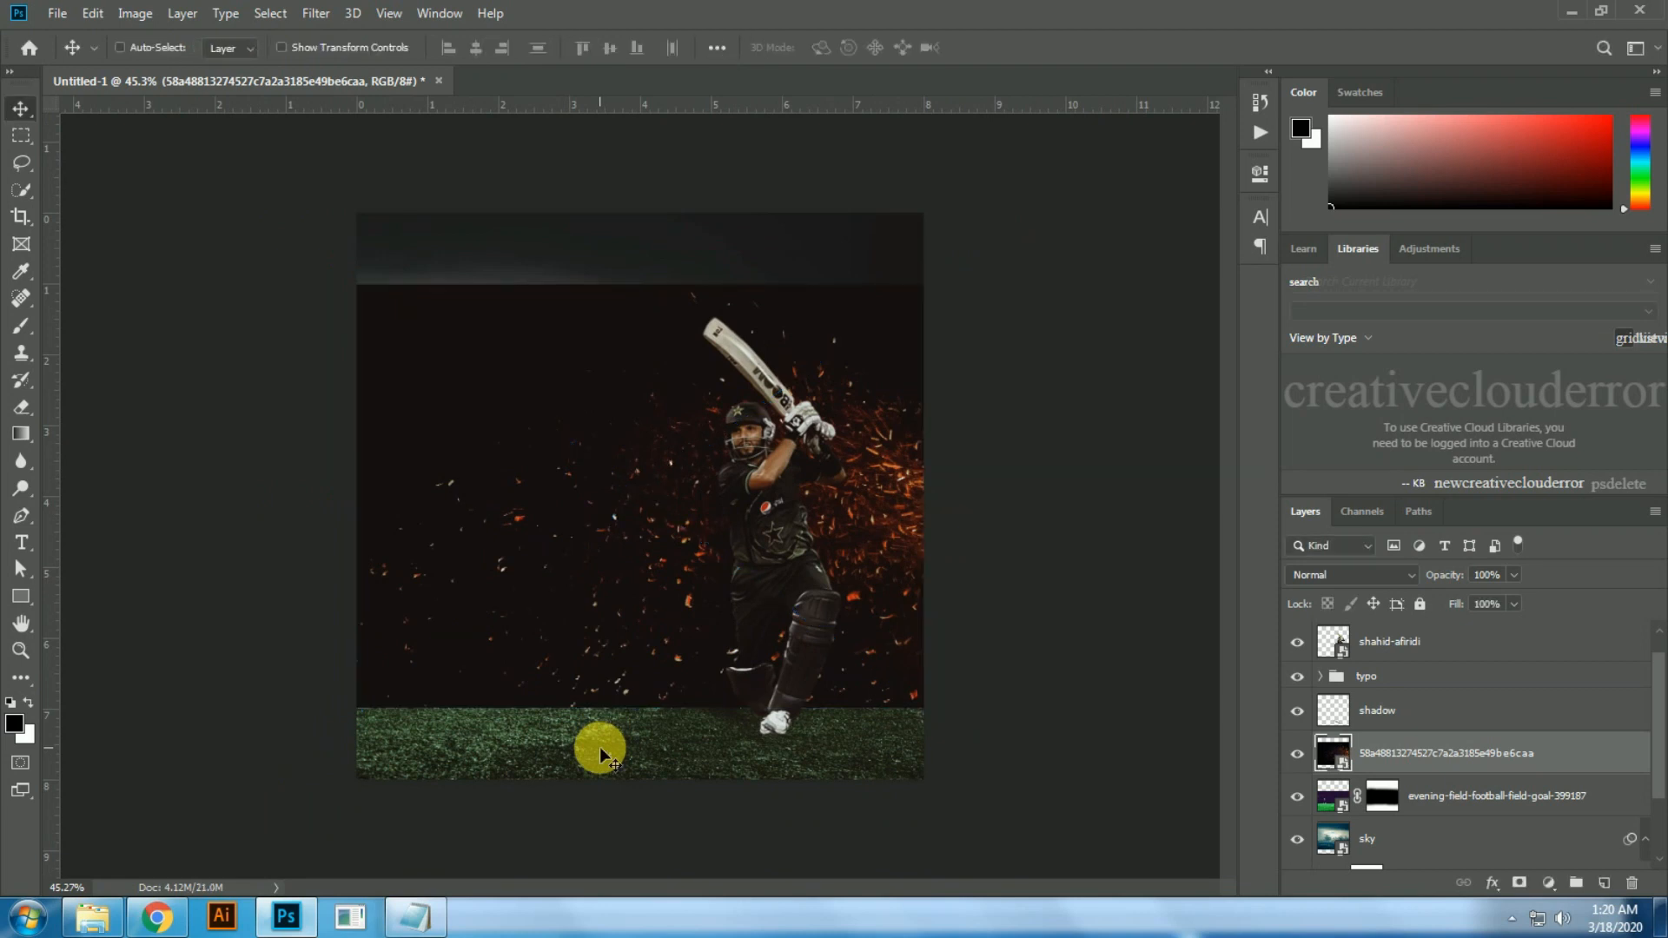
key("ctrl+bracketleft")
key("ctrl+bracketright")
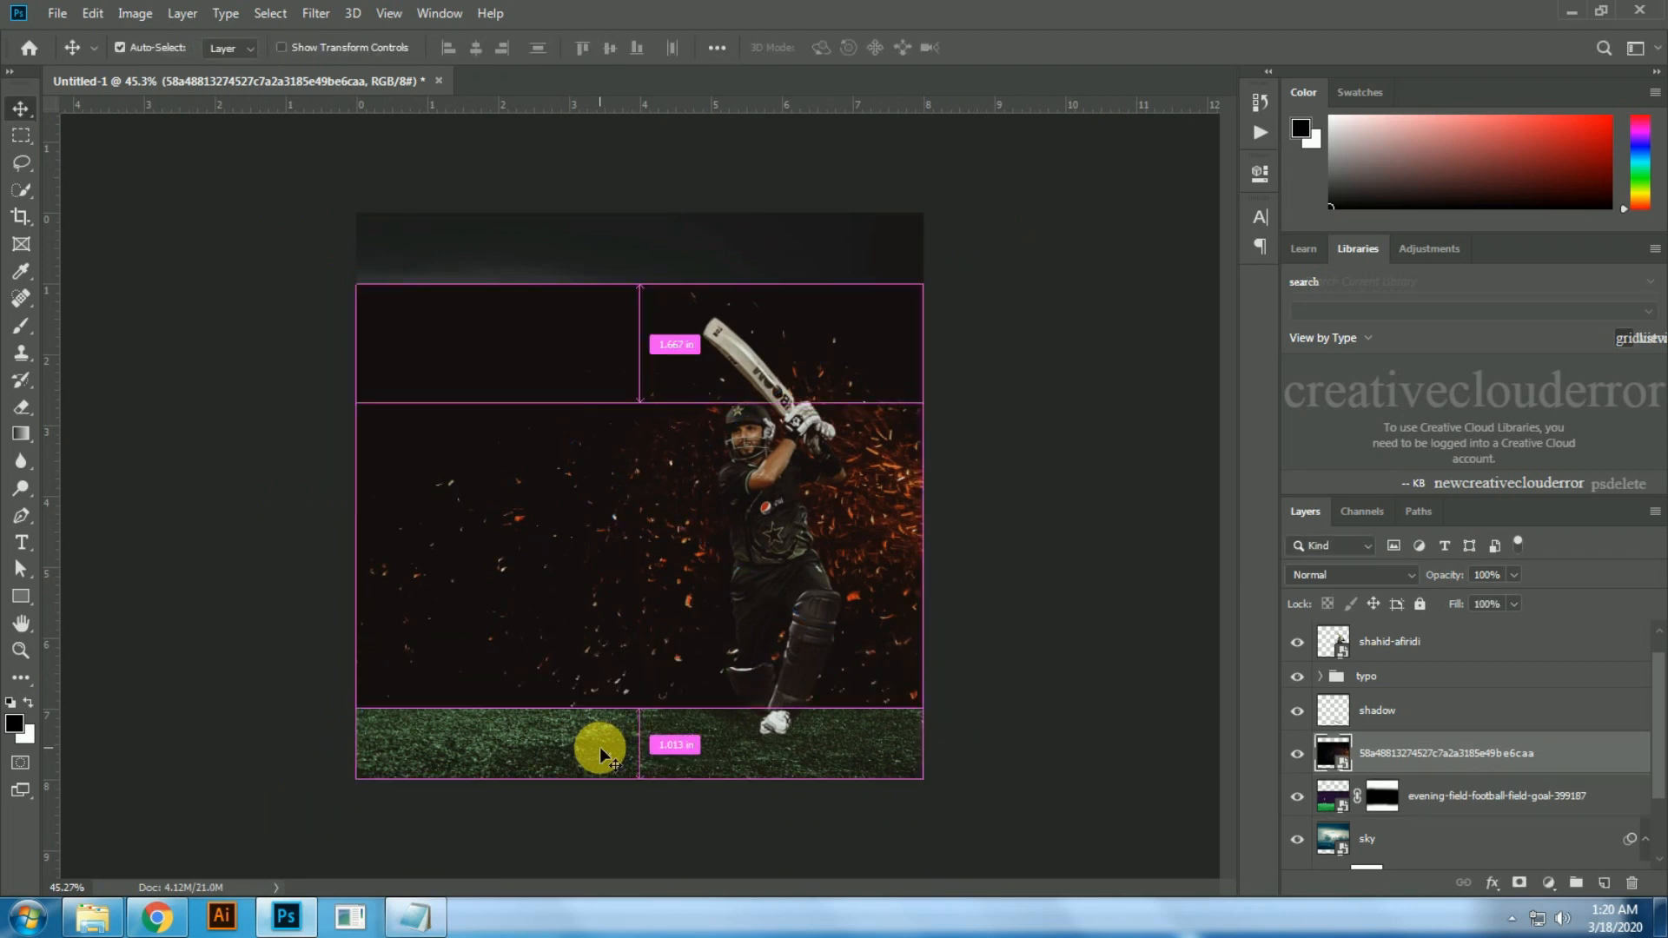
left_click_drag(594, 591, 597, 662)
Step: Set the sparks layer's blend mode to Lighten and scale it up so the embers cover the whole poster
scroll(1353, 577, "down", 4)
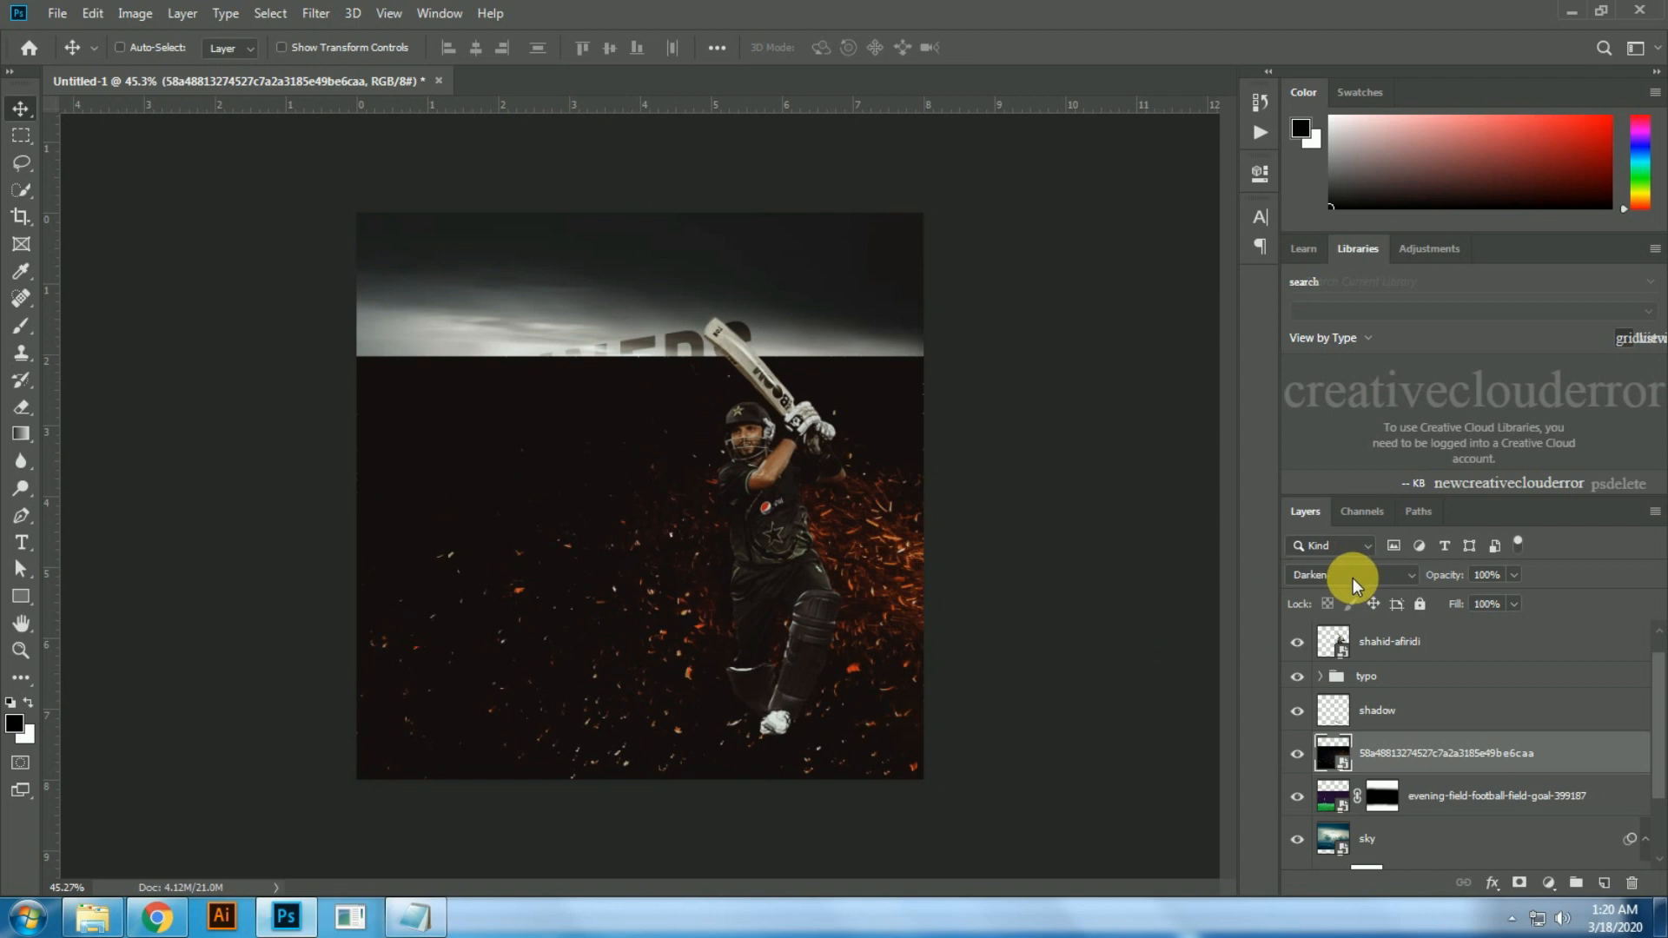
scroll(1353, 577, "down", 1)
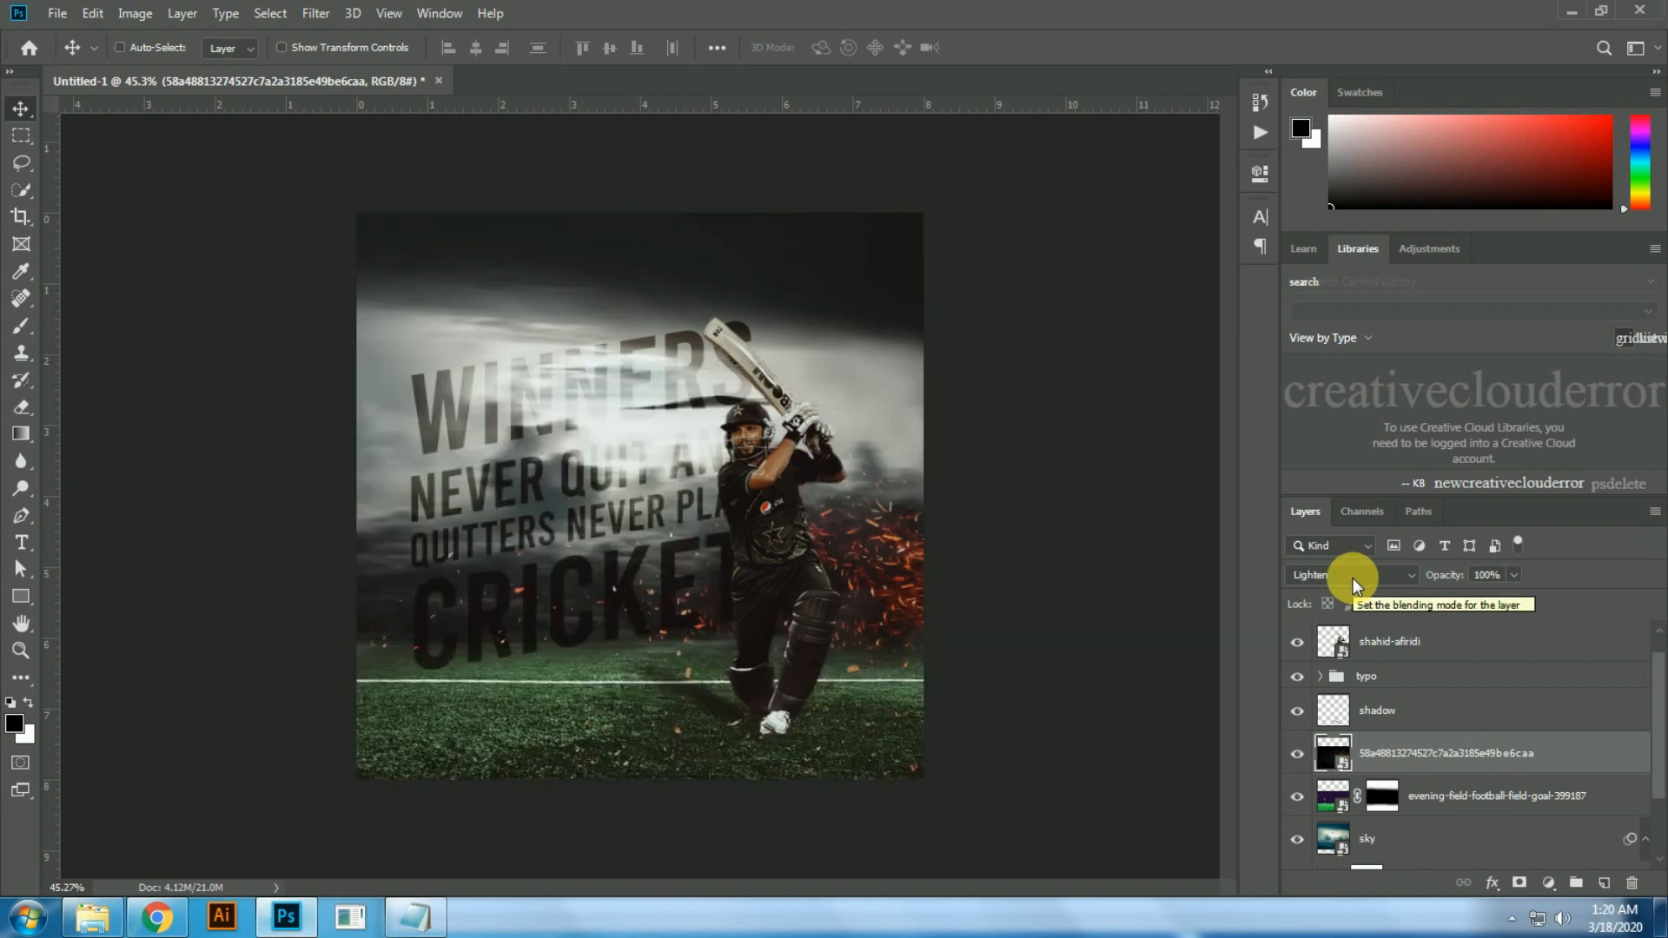
key("ctrl+t")
left_click_drag(356, 355, 132, 186)
key("Return")
key("ctrl+0")
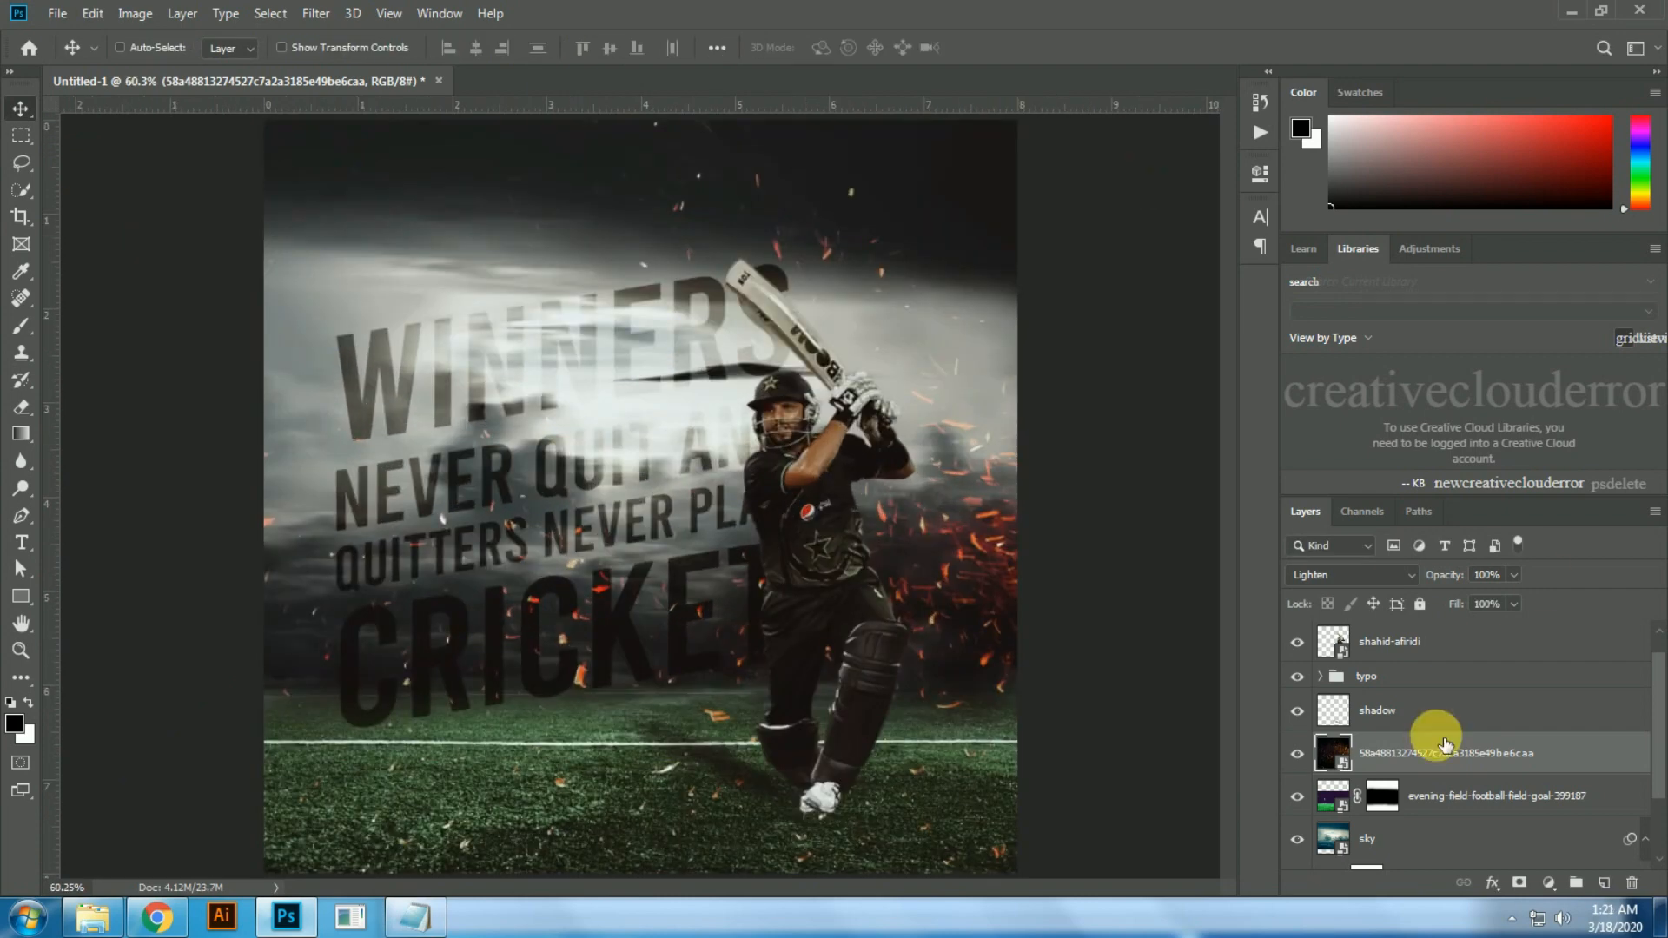
Step: Move the sparks layer up the stack so it sits above the typo group and below the cricketer layer
scroll(1425, 748, "down", 3)
scroll(1430, 718, "up", 3)
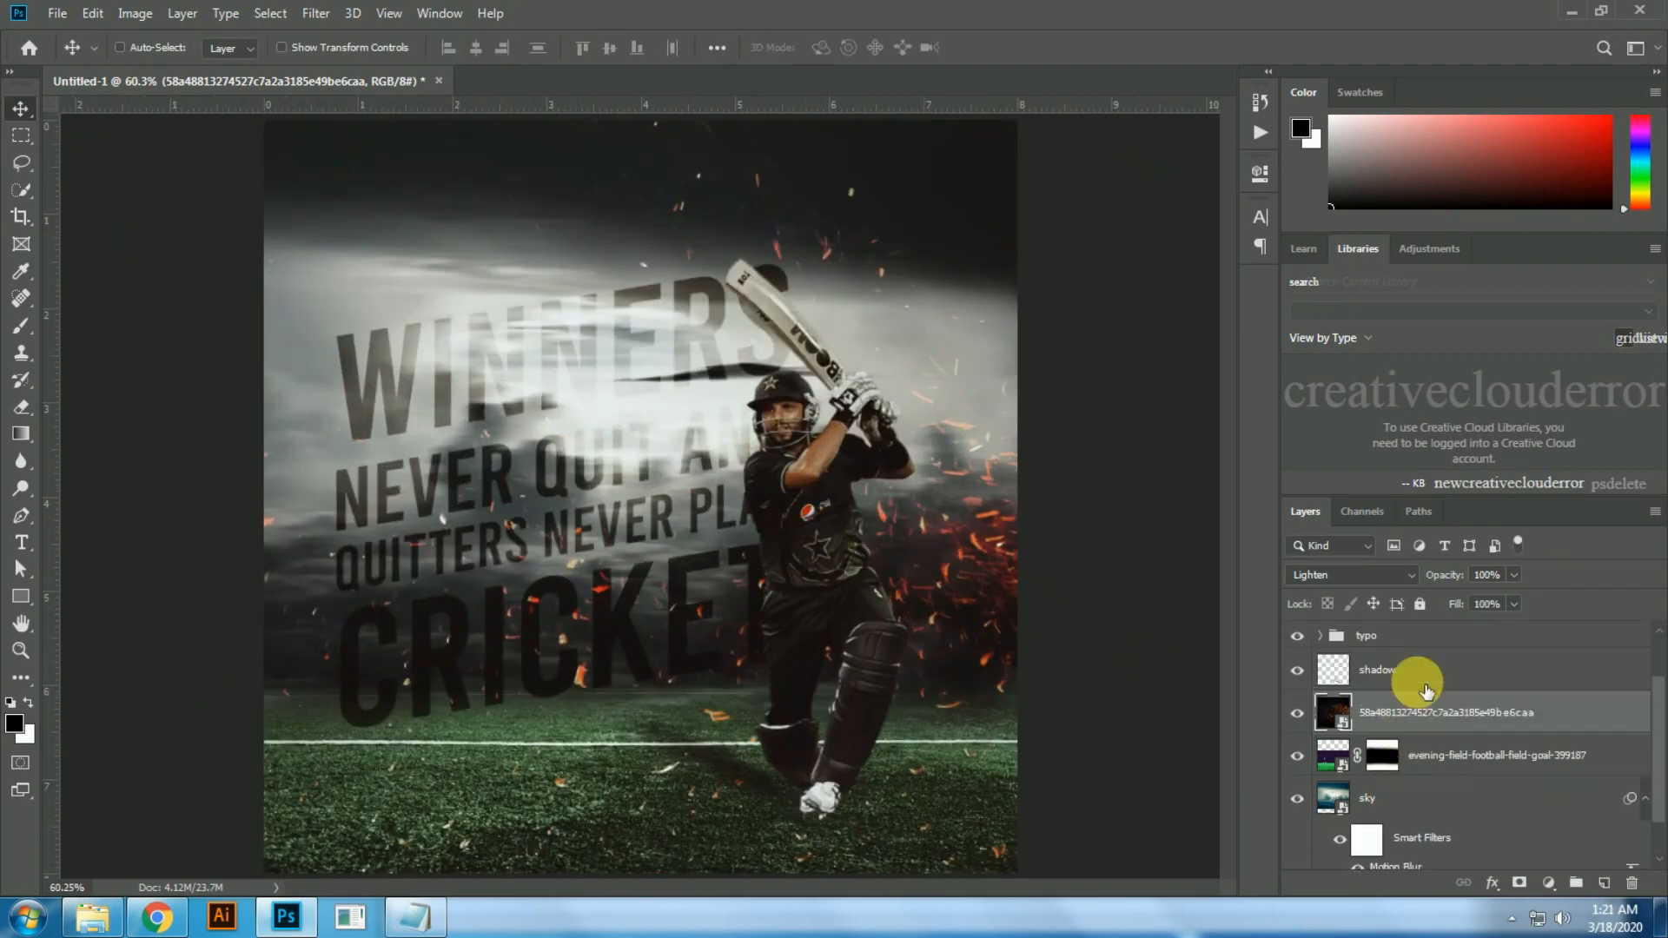
left_click(1393, 682)
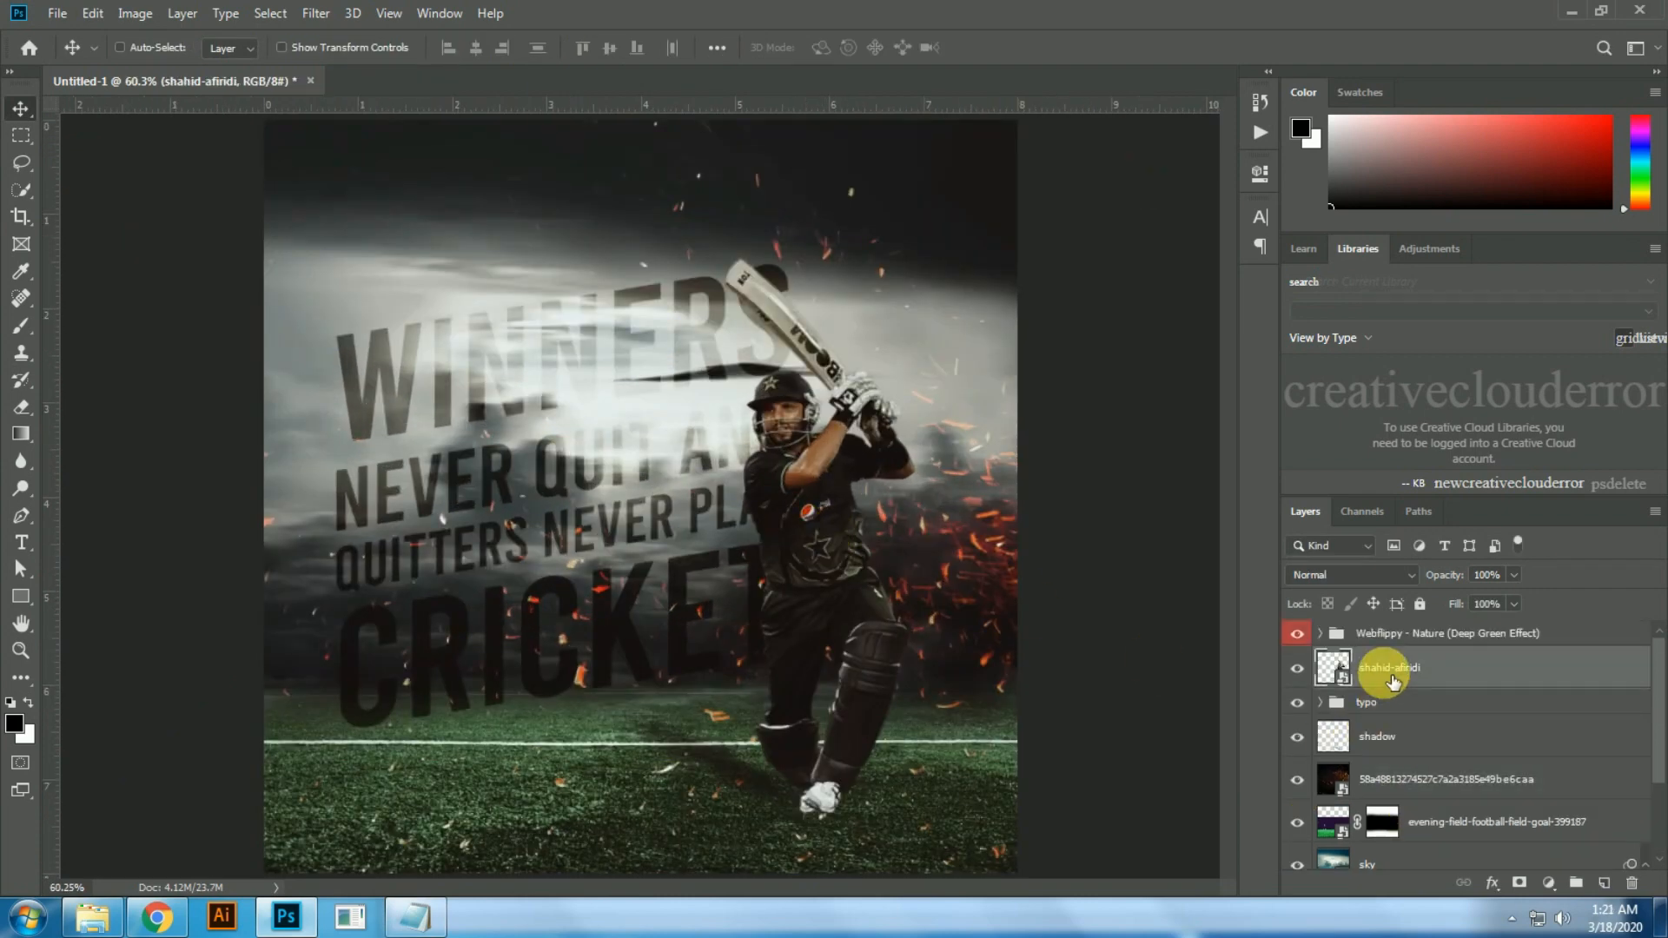
left_click(1385, 795)
key("ctrl+]")
key("ctrl+]")
key("ctrl+]")
key("ctrl+[")
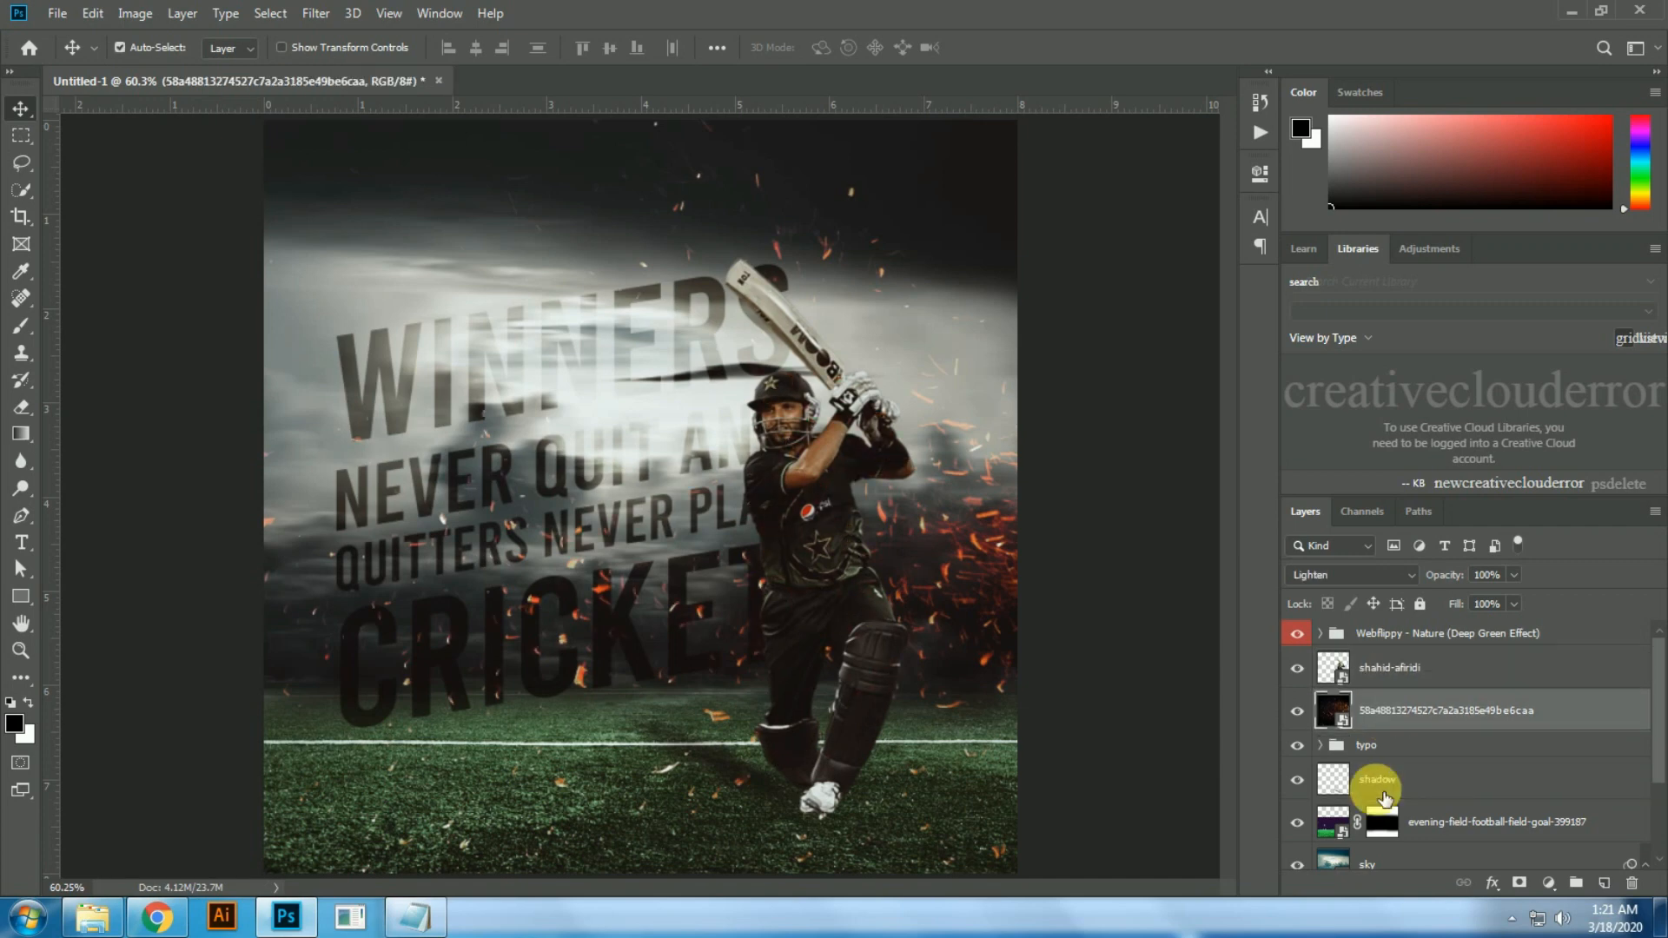
Step: Brighten the football field layer with a Hue/Saturation adjustment, setting Lightness to +18
key("ctrl+minus")
key("ctrl+0")
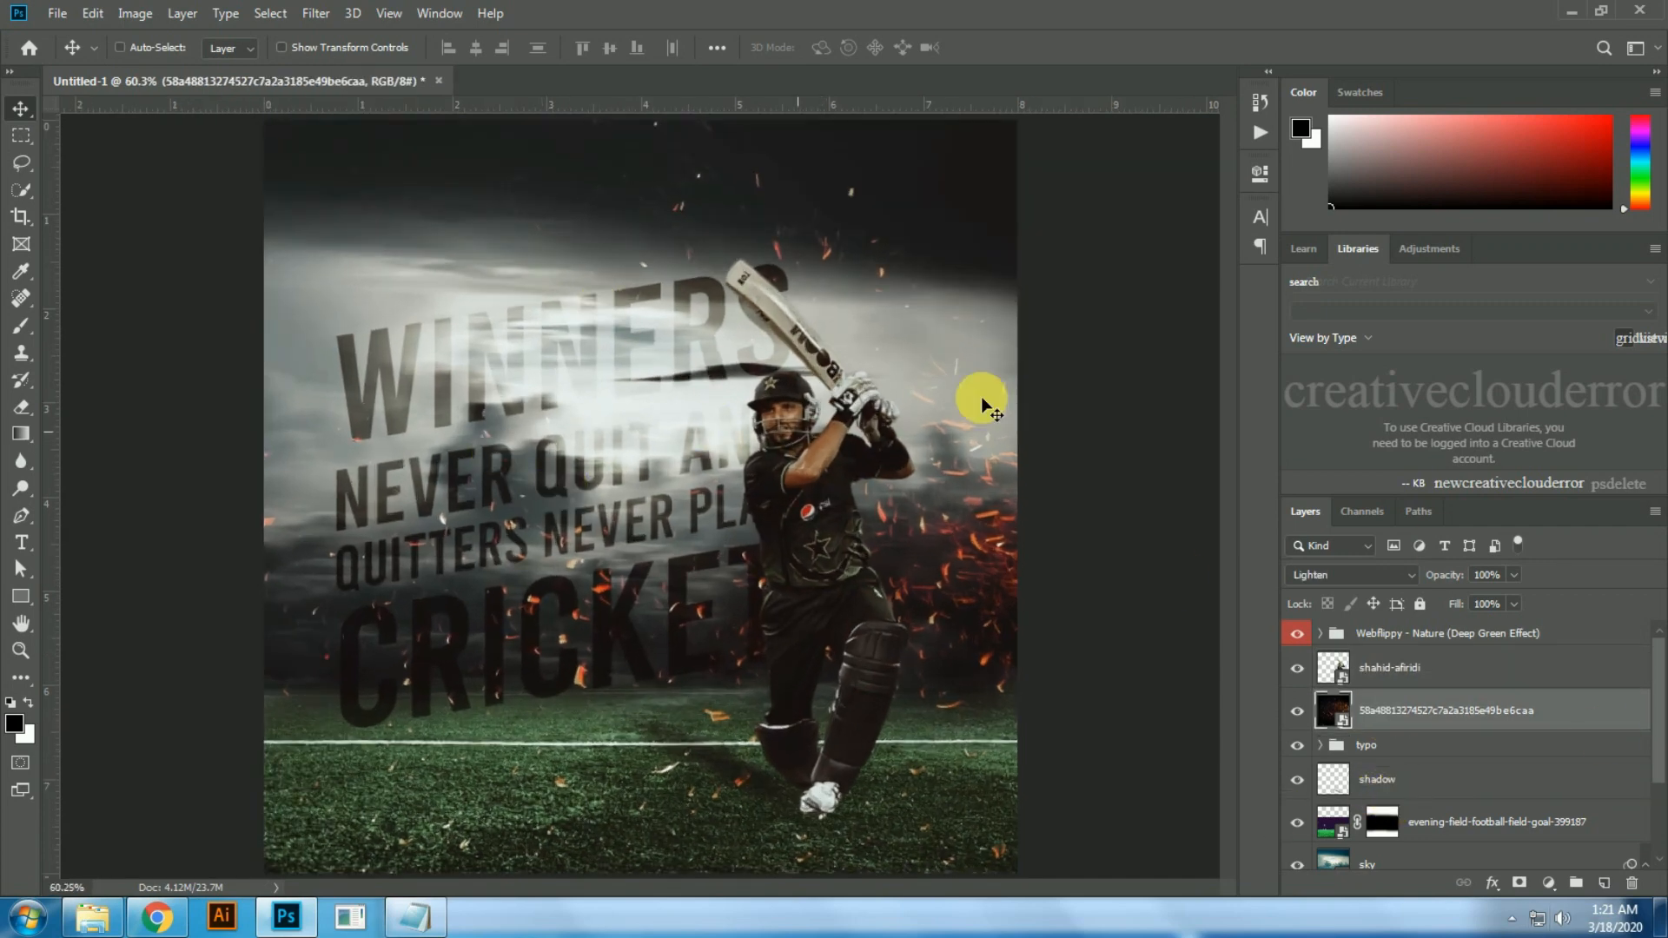
key("ctrl+minus")
key("ctrl+0")
left_click(1490, 832)
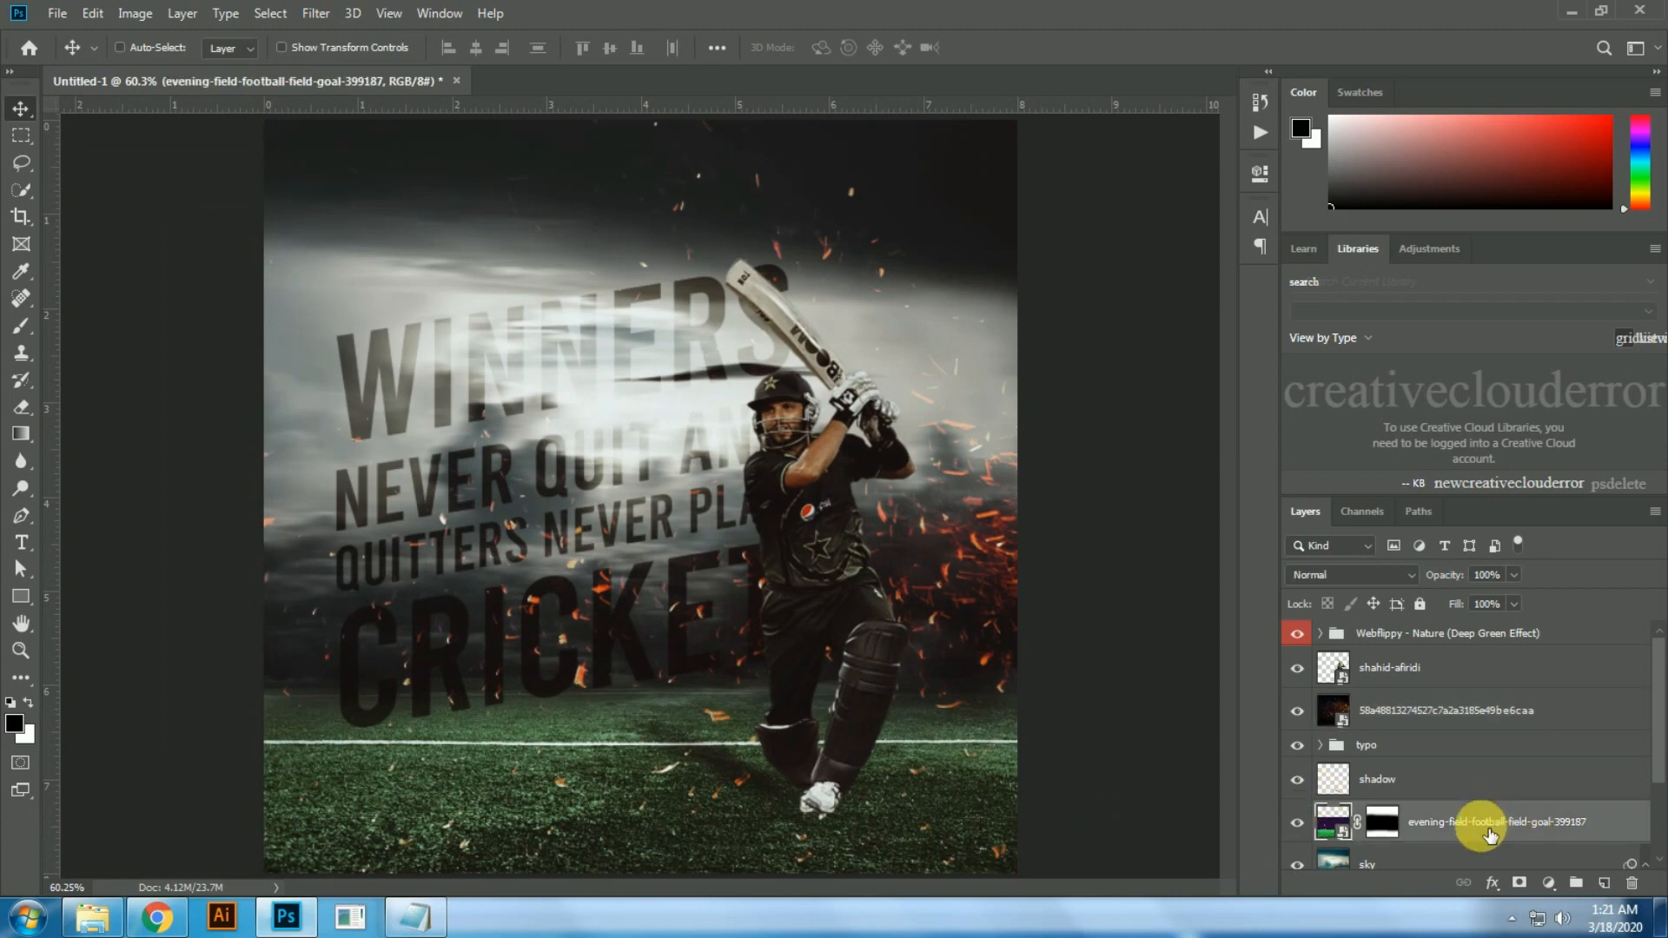
key("ctrl+u")
left_click_drag(776, 409, 795, 417)
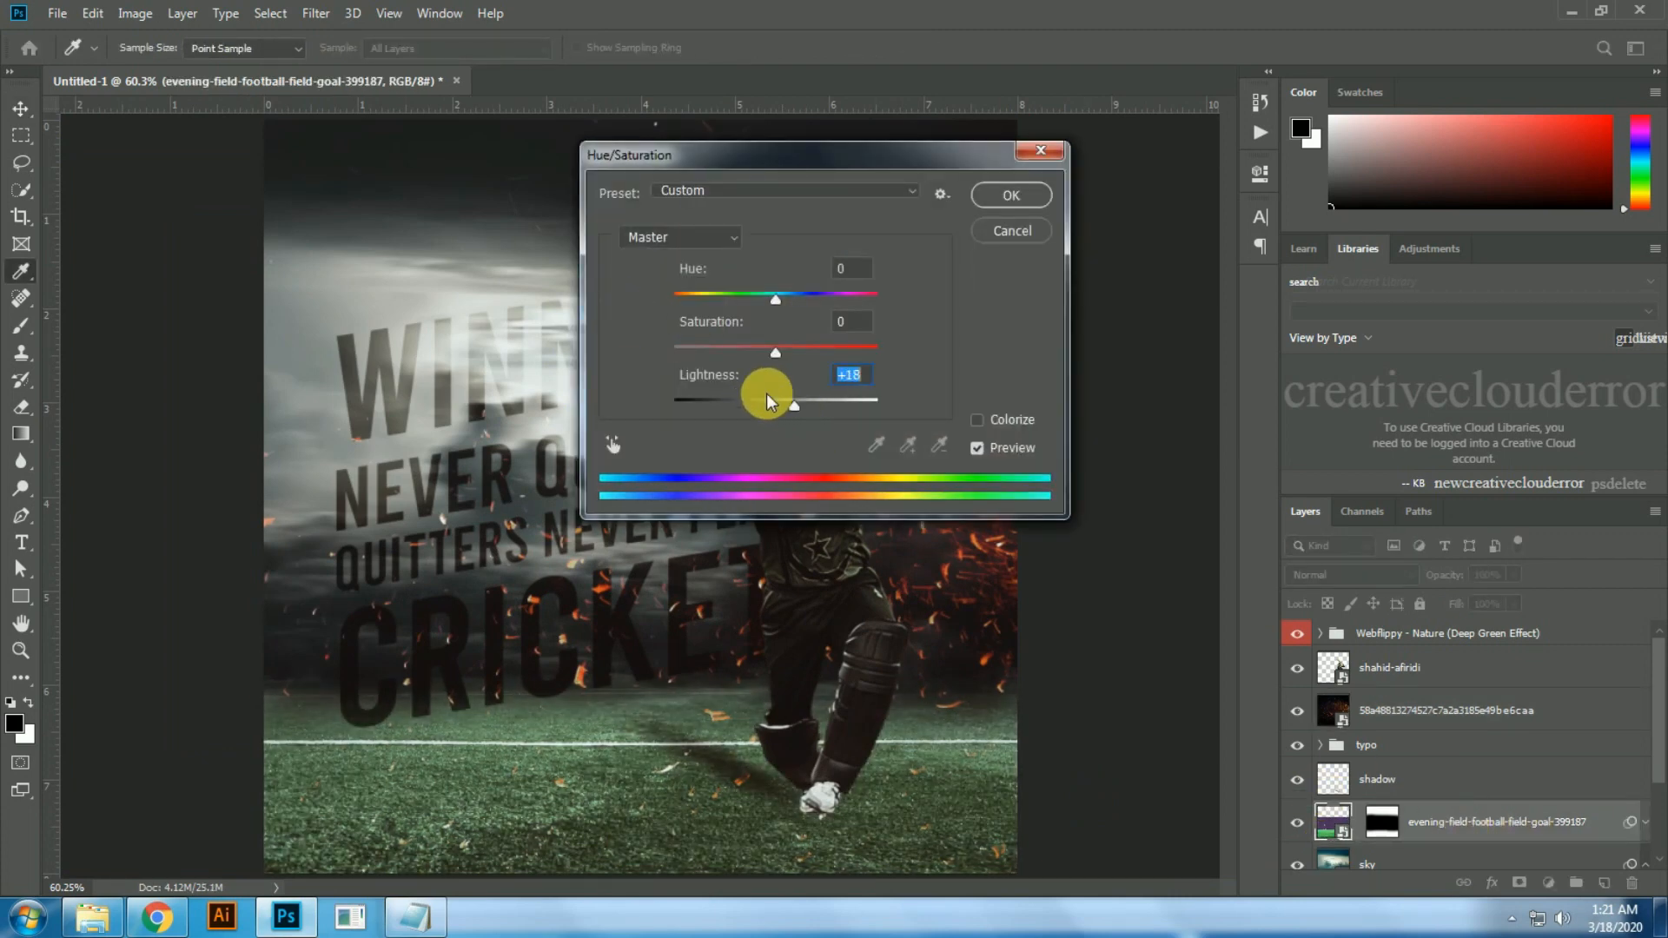
key("Return")
Step: Apply a Hue/Saturation adjustment to the sky layer with Lightness at -1 and check the whole poster
scroll(1442, 739, "down", 3)
left_click(1409, 823)
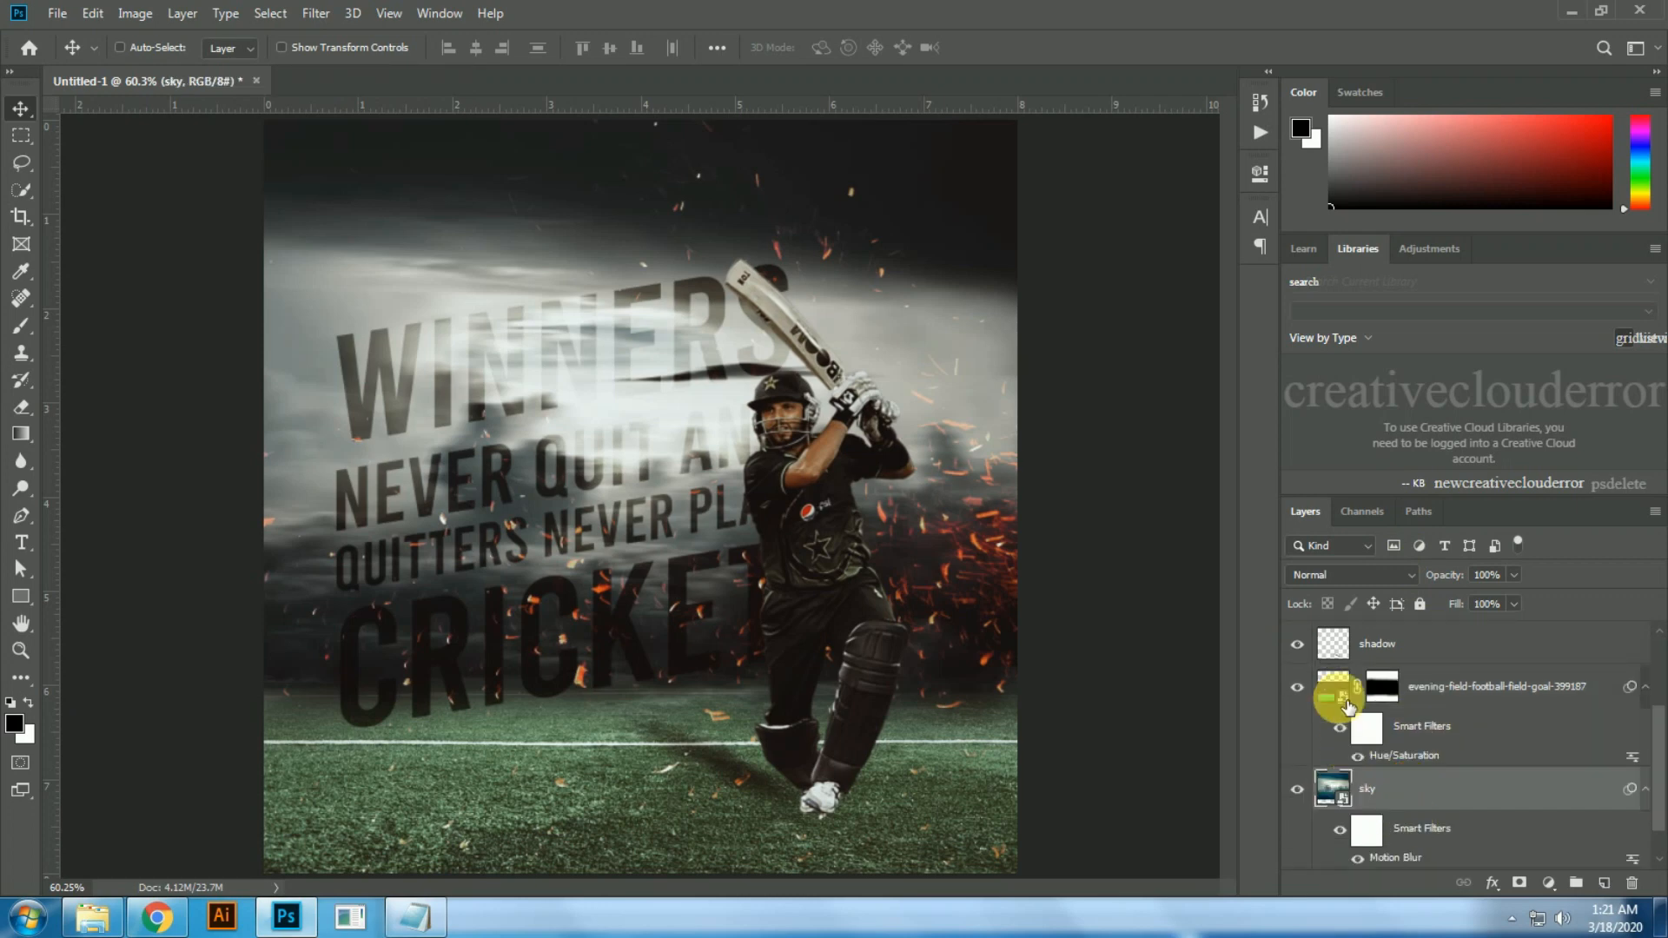
key("ctrl+u")
left_click_drag(819, 166, 1046, 164)
mouse_move(990, 417)
left_mouse_down()
mouse_move(1034, 419)
mouse_move(1012, 417)
left_mouse_up()
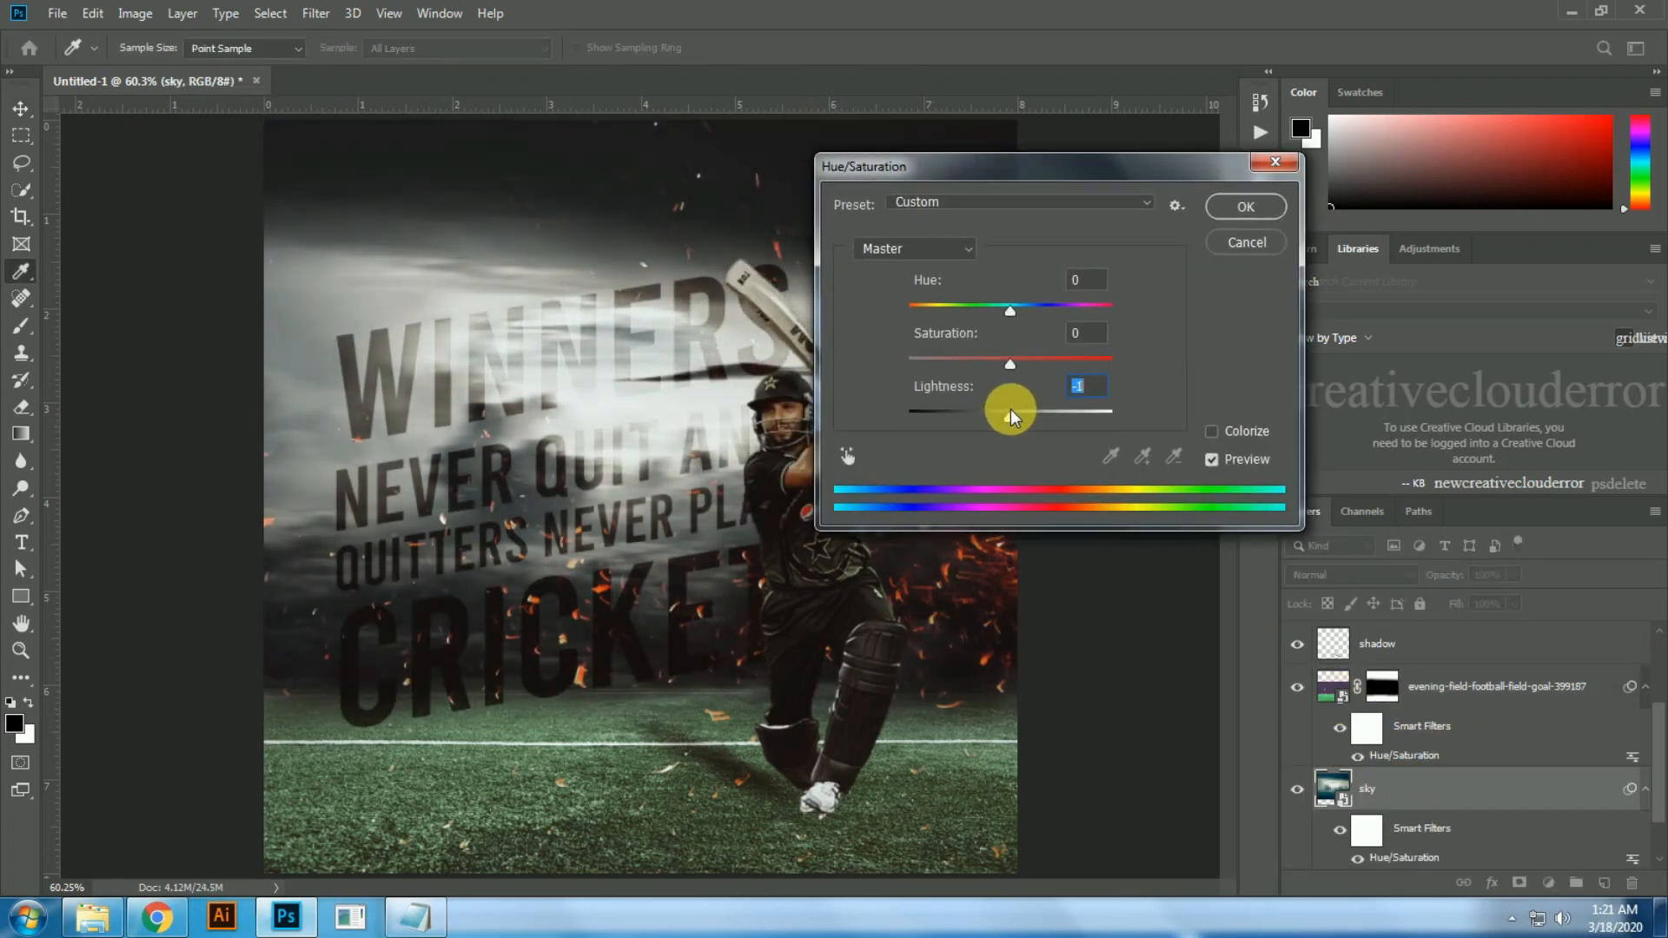
key("Return")
key("ctrl+minus")
key("ctrl+minus")
key("ctrl+0")
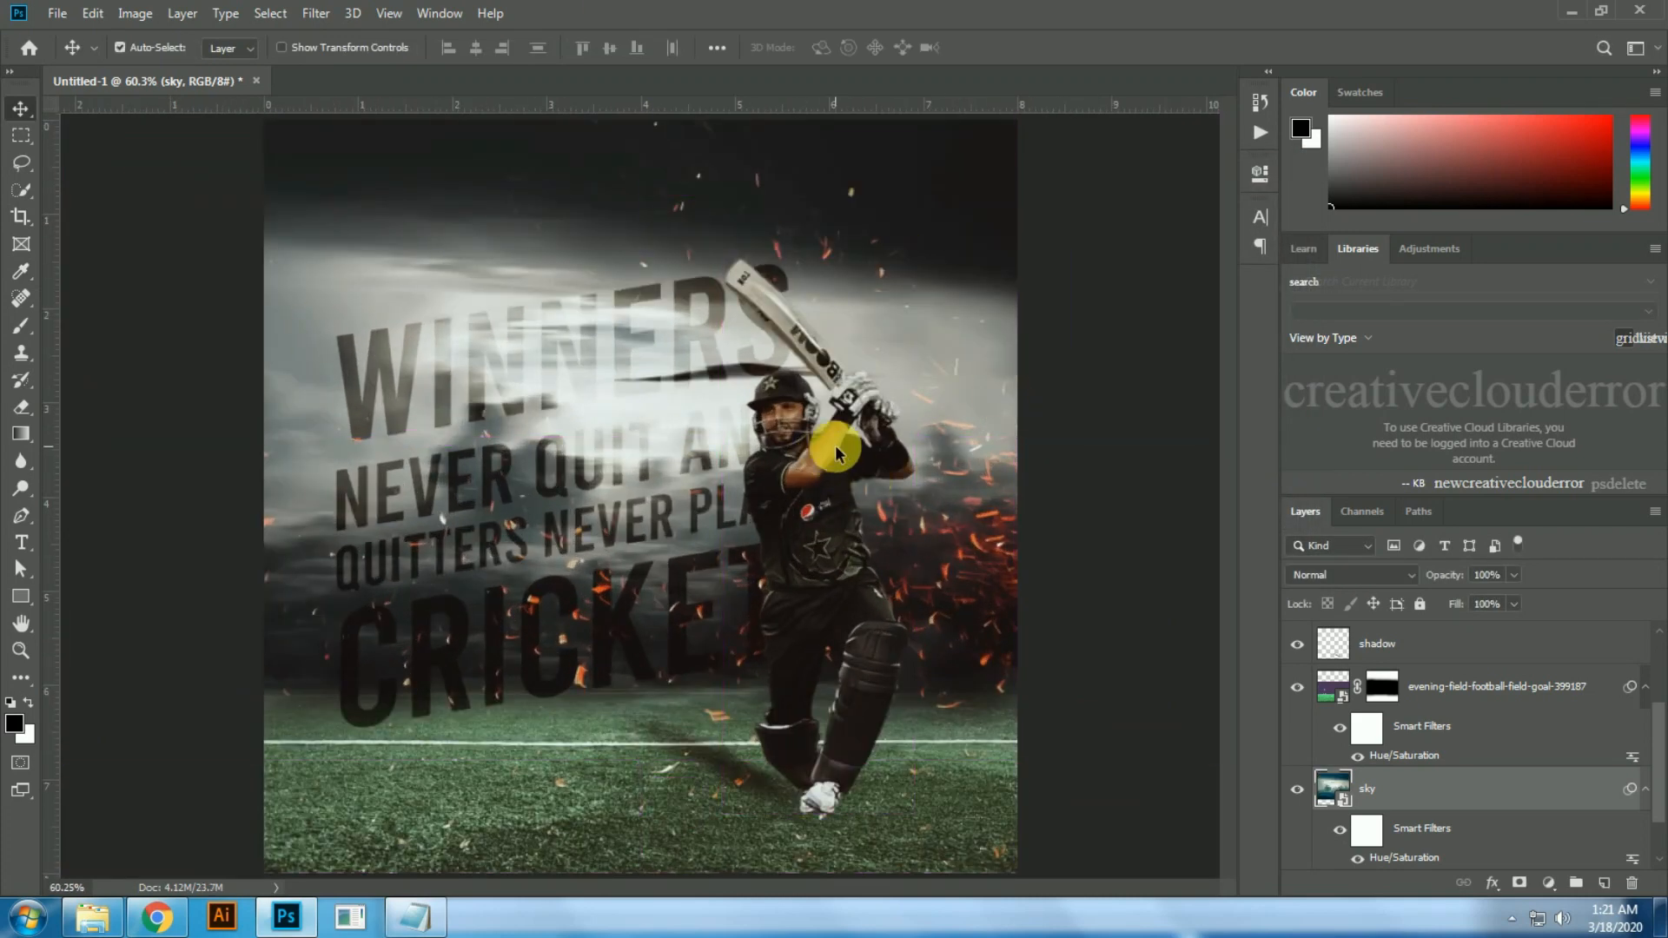
Step: Set up a Save for Web export as PNG-24 with the Internet Standard RGB preview and Bicubic Sharper quality
key("ctrl+alt+shift+s")
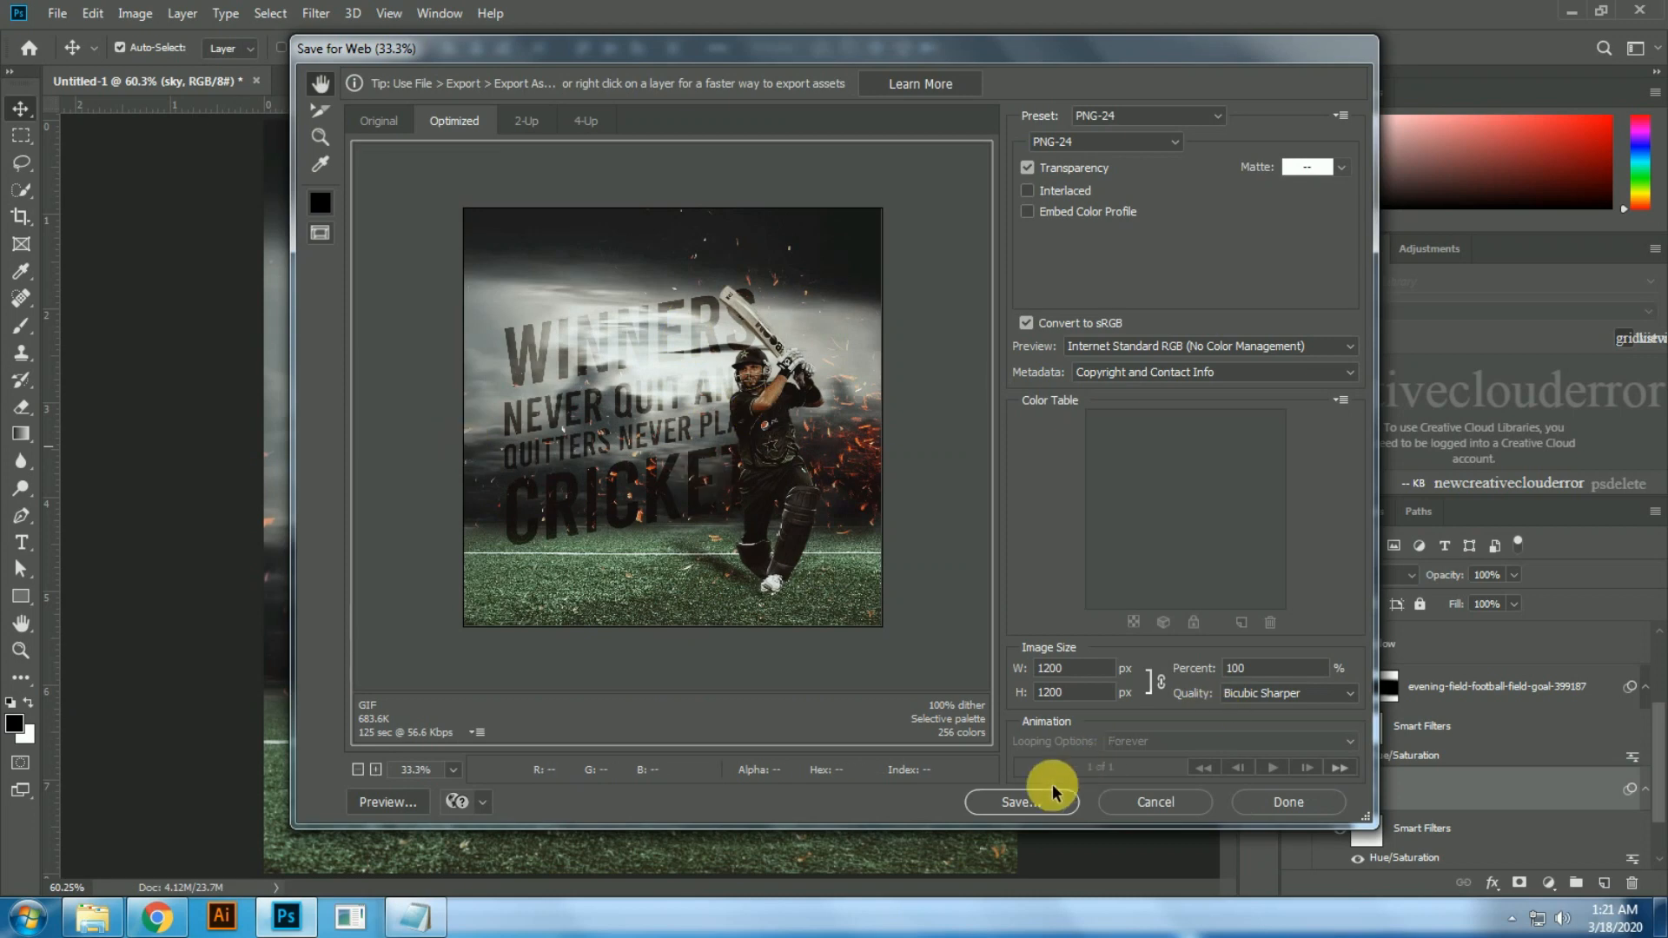
left_click(1351, 345)
left_click(1197, 397)
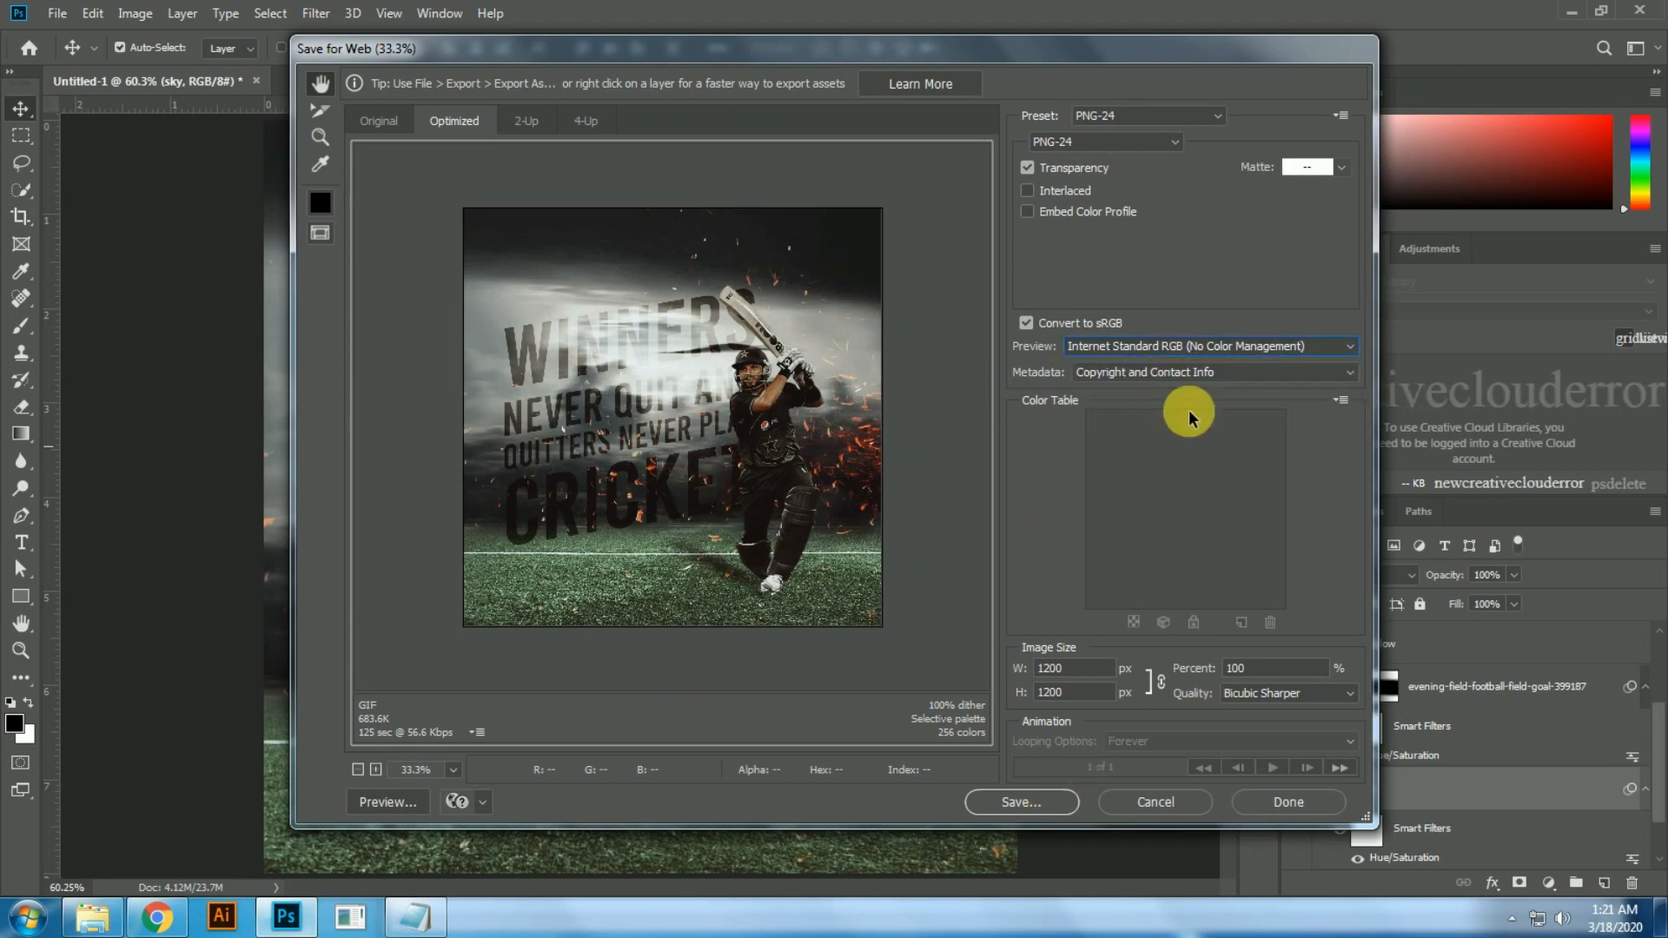
left_click(1286, 692)
left_click(1285, 776)
Step: Start saving the exported PNG and choose the 7th video folder as its destination
left_click(1015, 802)
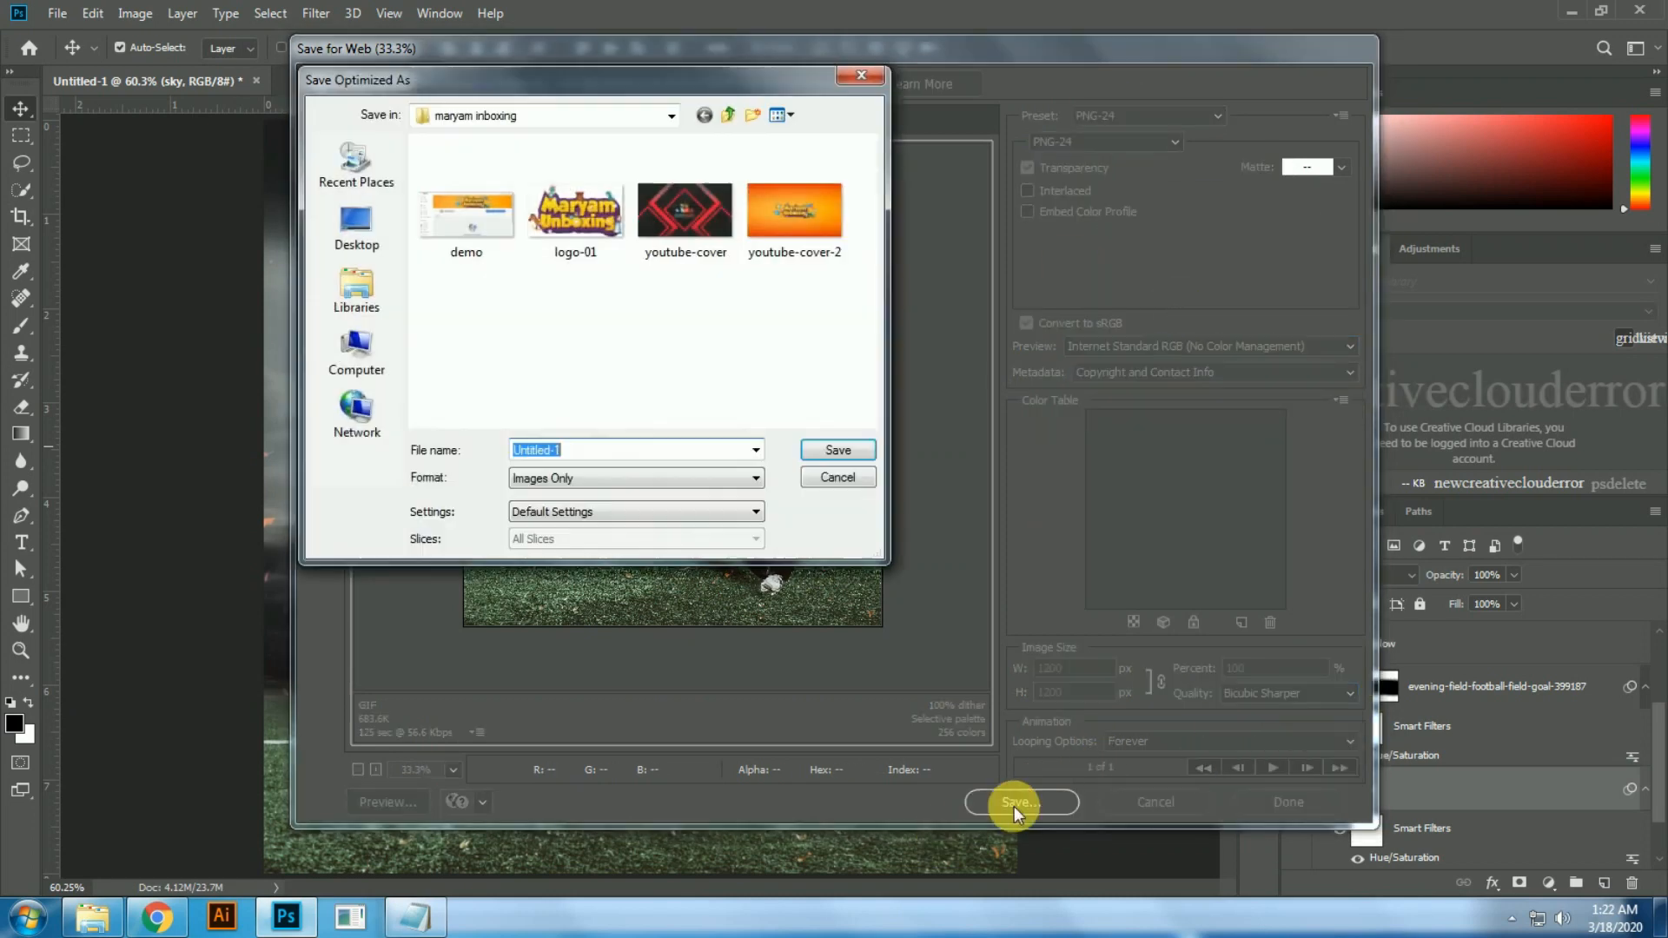
left_click(607, 116)
left_click(561, 252)
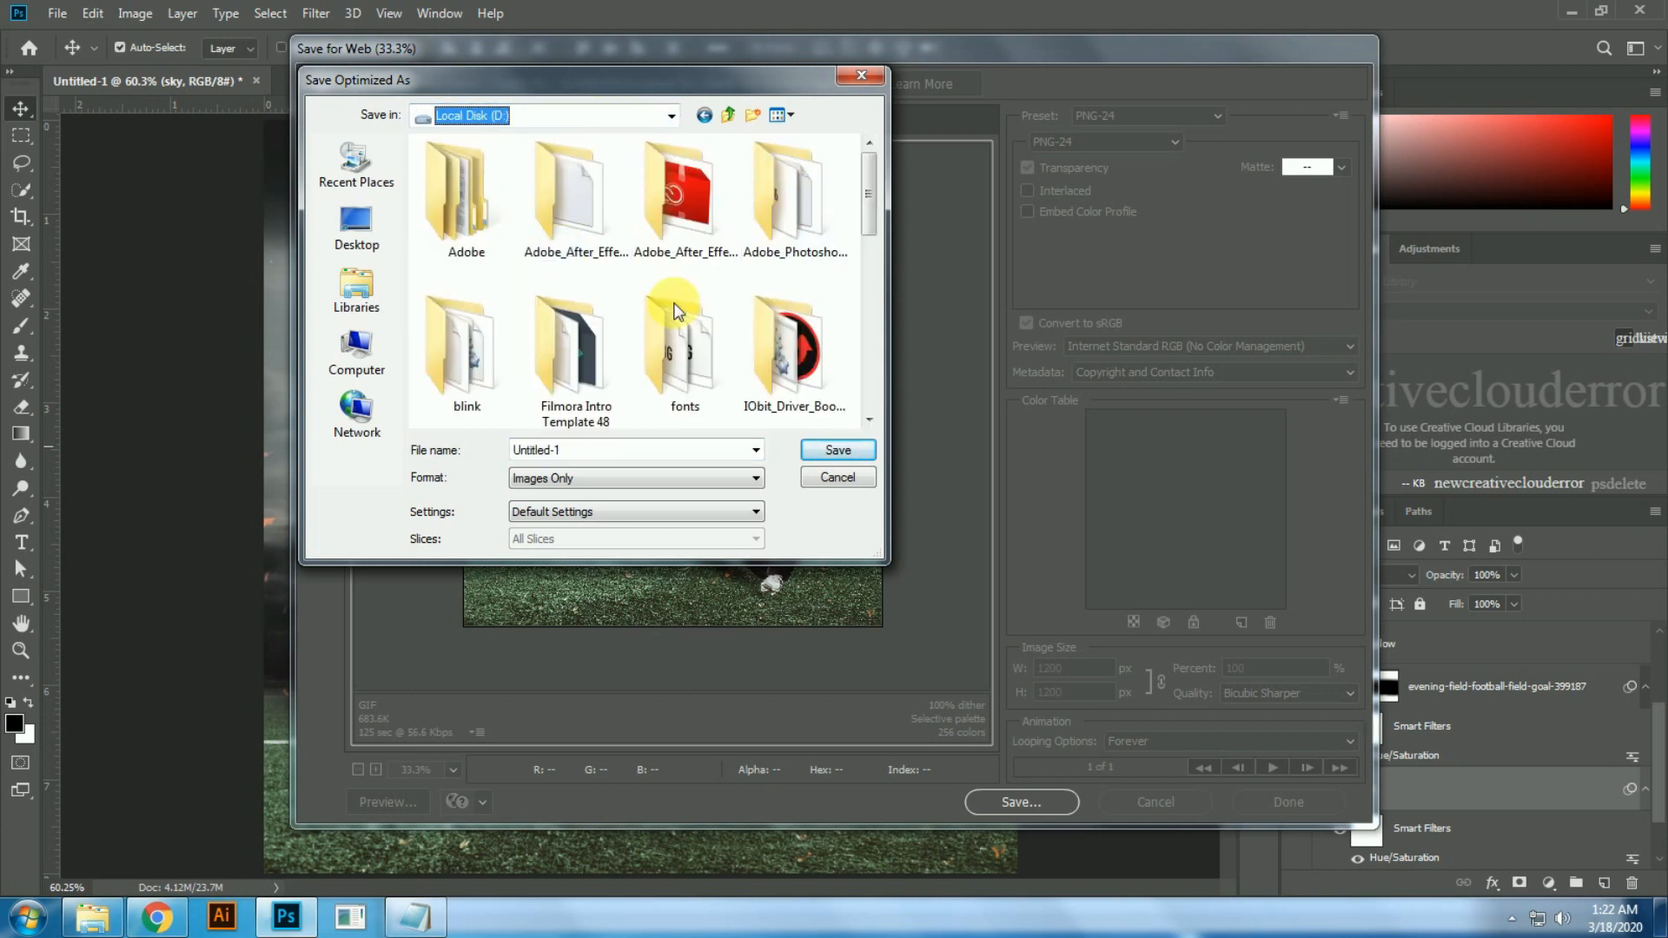
left_click(645, 124)
left_click(551, 261)
left_click_drag(866, 194, 868, 257)
double_click(779, 289)
double_click(687, 367)
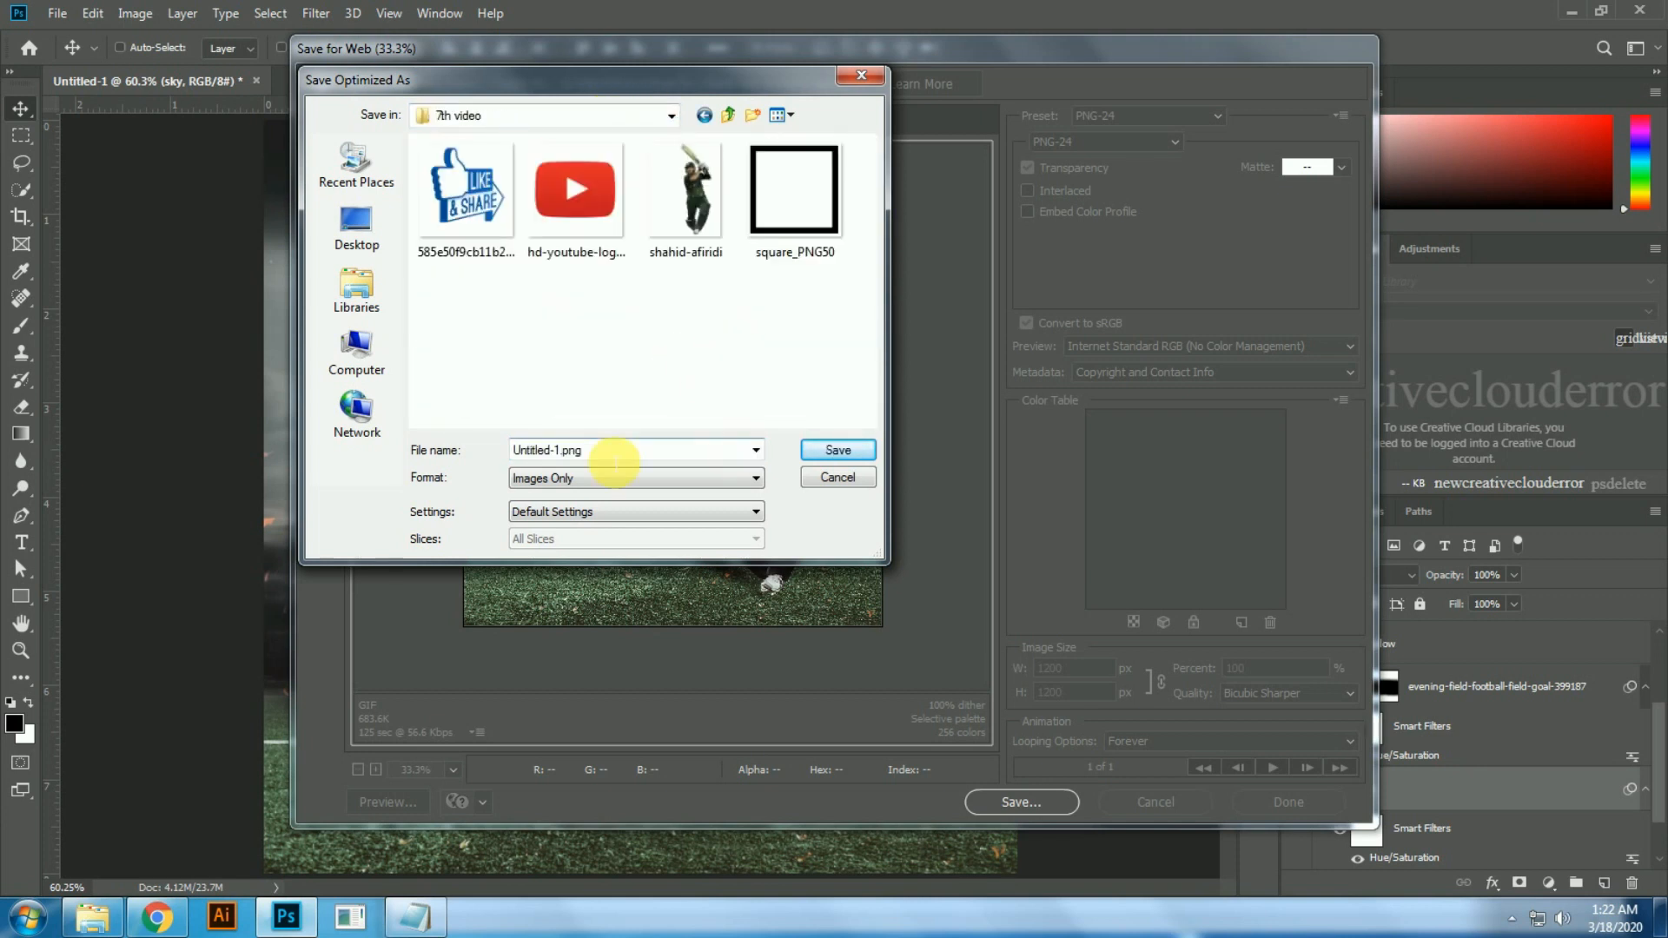